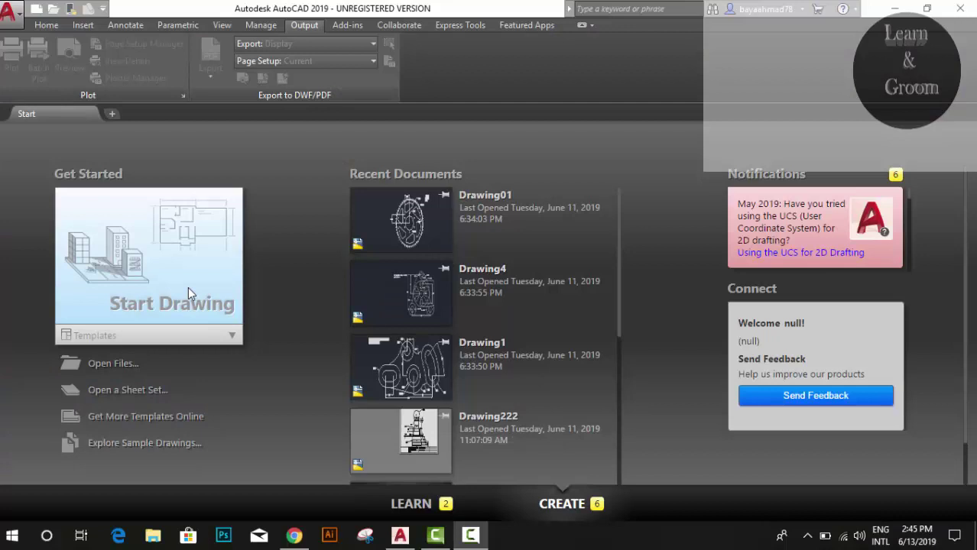
- Start a new blank Drawing1 and bring up the Home tab drawing tools
left_click(188, 287)
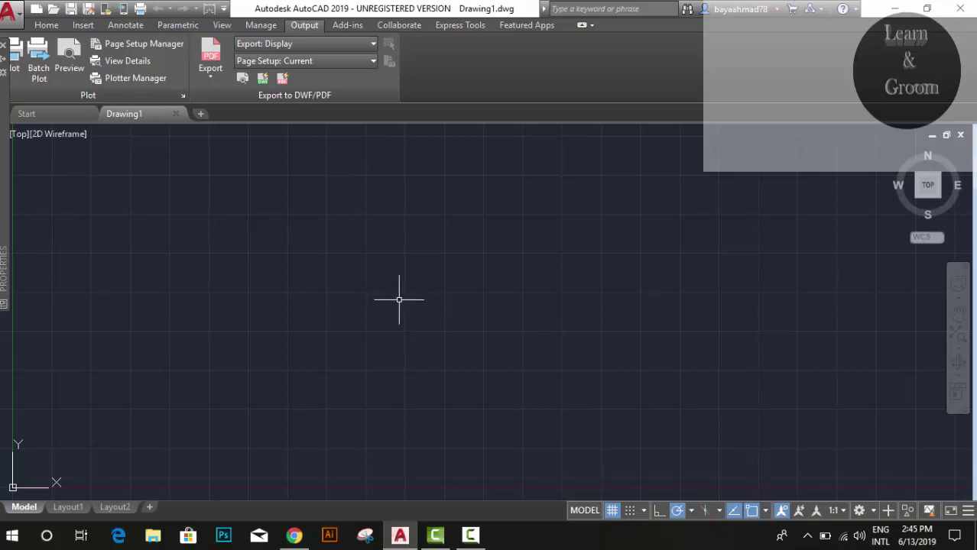
left_click(52, 26)
- Draw the sprocket's outer circle with radius 136 and zoom out to see it
left_click(843, 472)
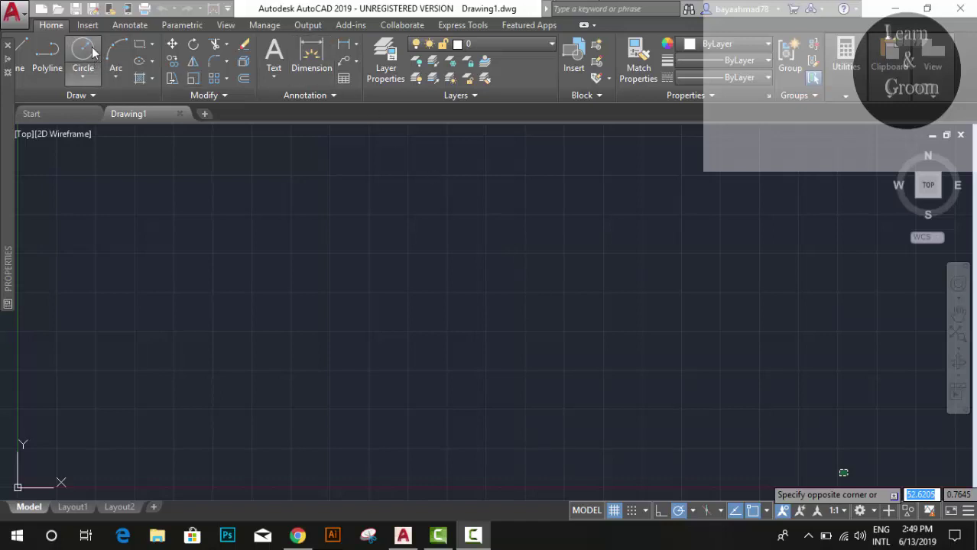
left_click(317, 216)
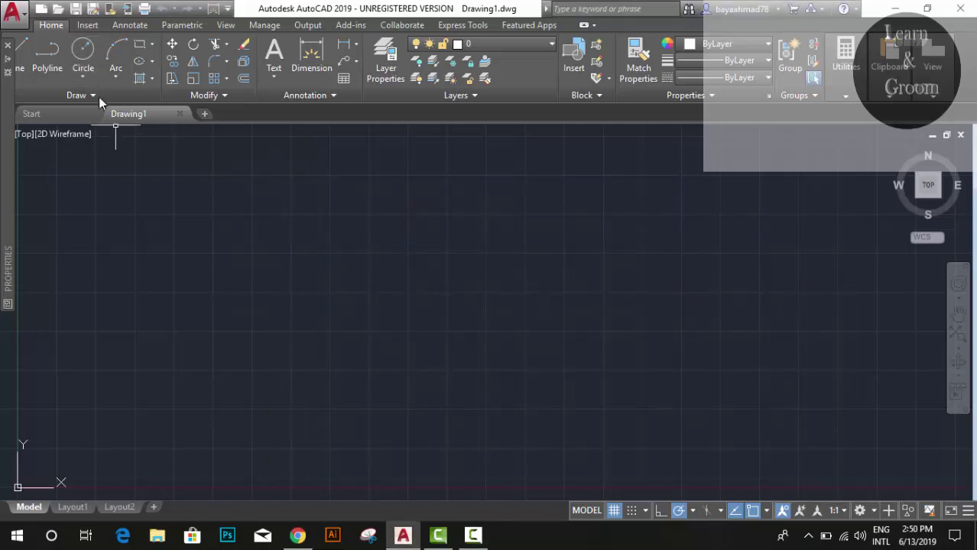
left_click(90, 52)
left_click(350, 230)
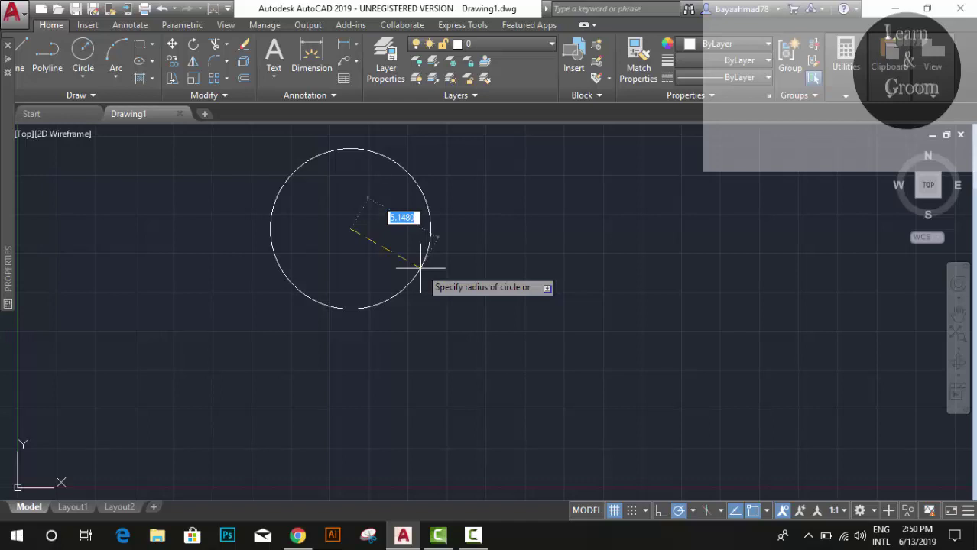
type("136")
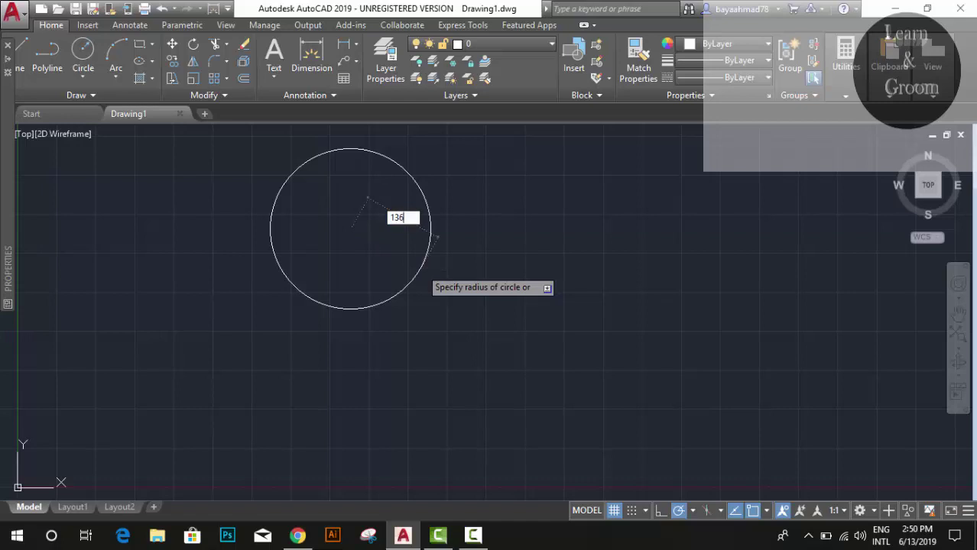
key("Return")
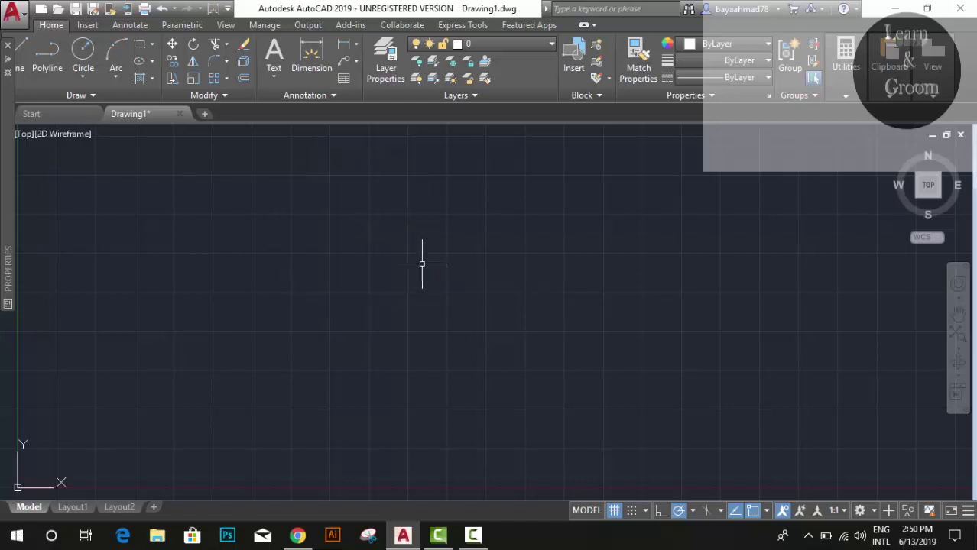
scroll(422, 264, "down", 3)
scroll(421, 268, "down", 4)
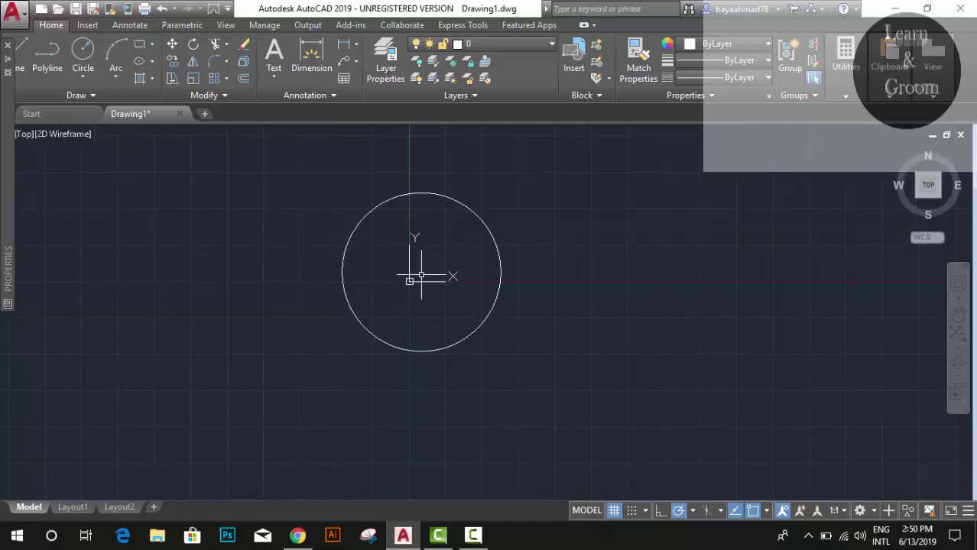
- Draw two circles of radius 128 and 131.5 concentric with the outer circle
left_click(83, 69)
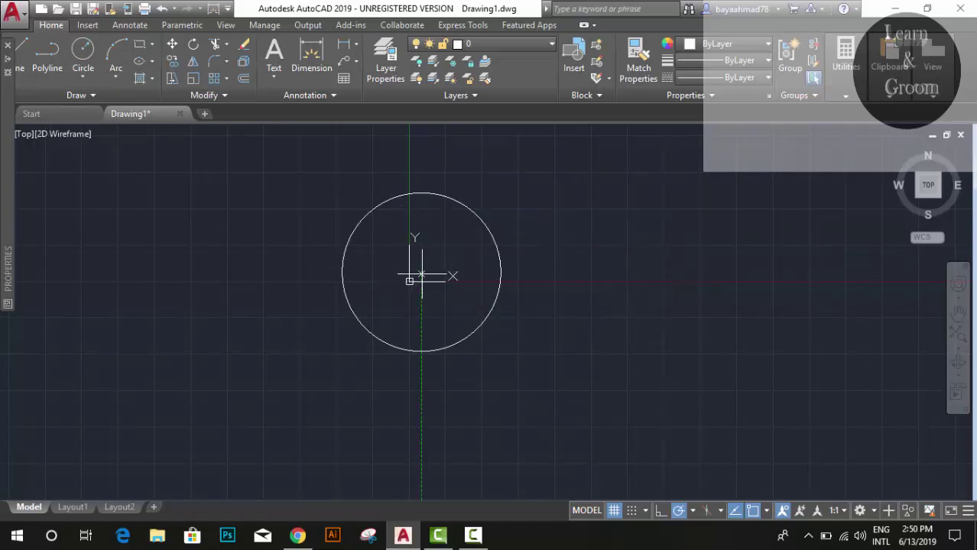
left_click(421, 276)
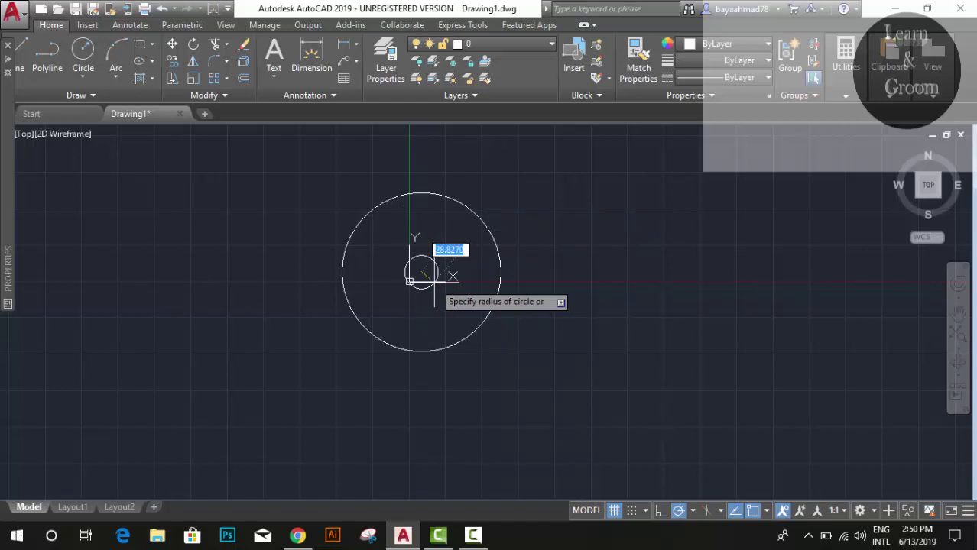
type("128")
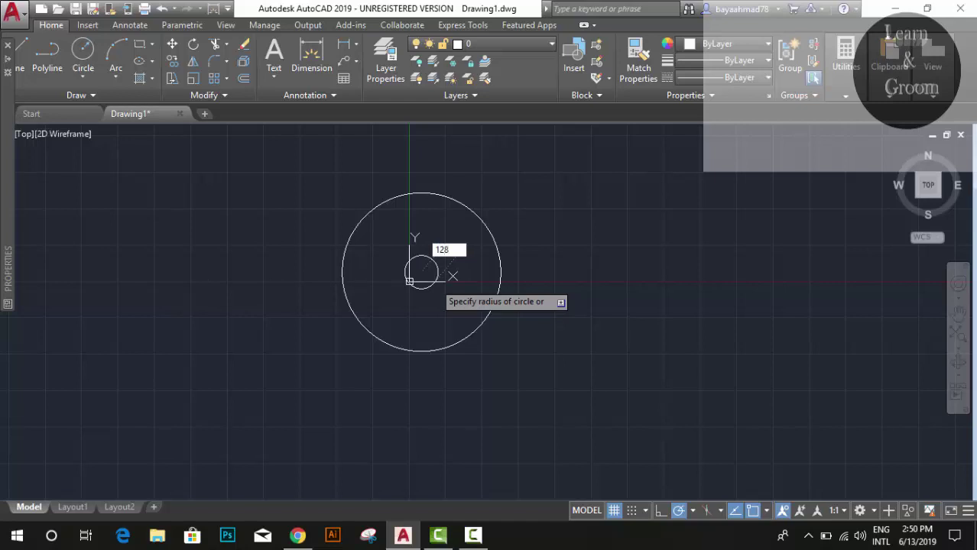
key("Return")
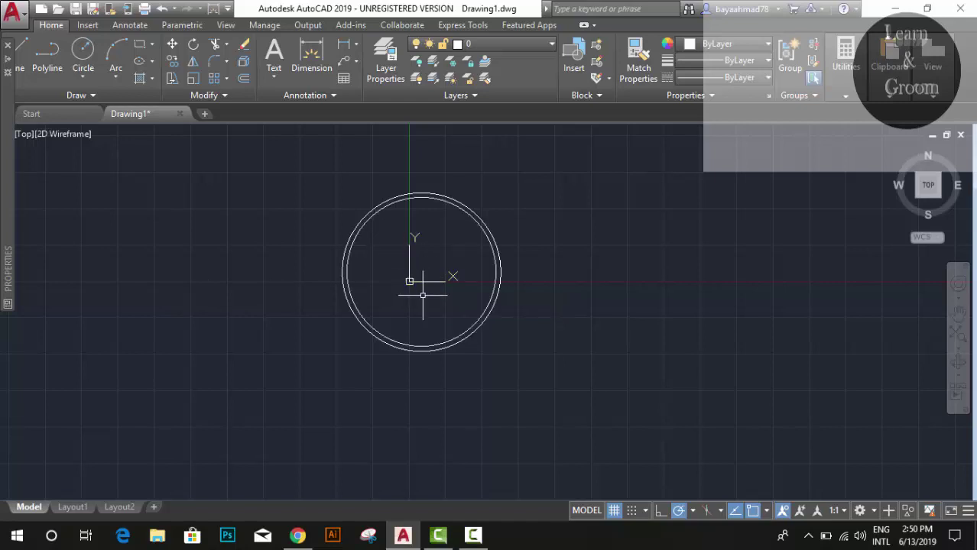
left_click(89, 49)
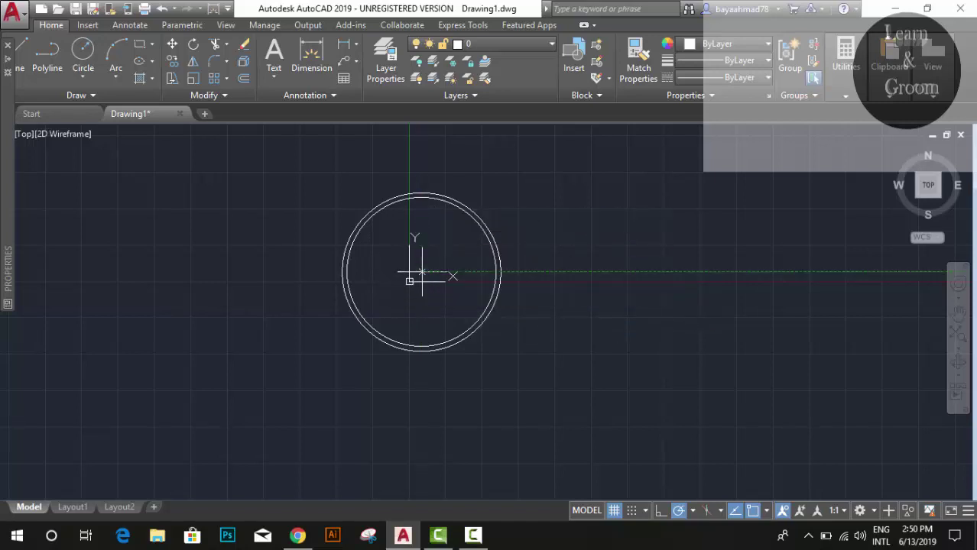
left_click(409, 282)
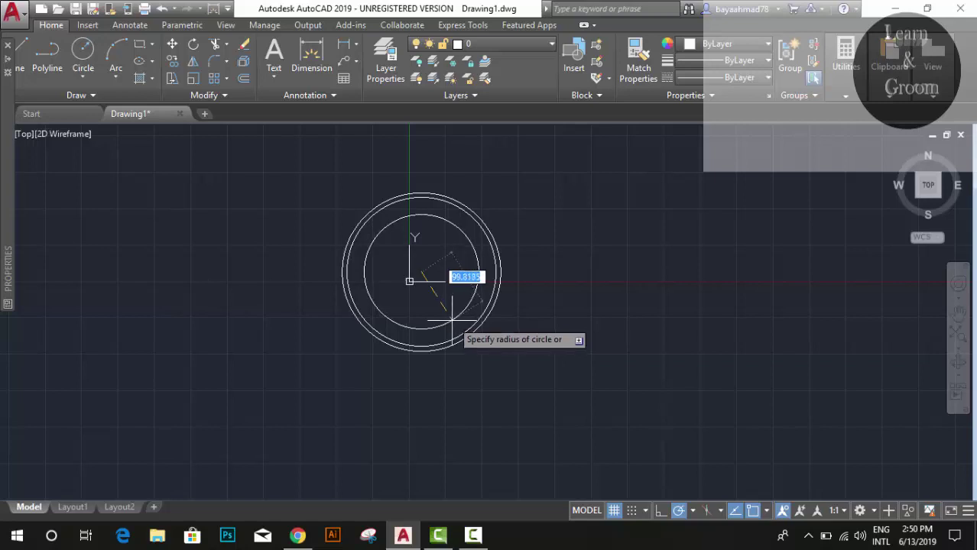
type("131.5")
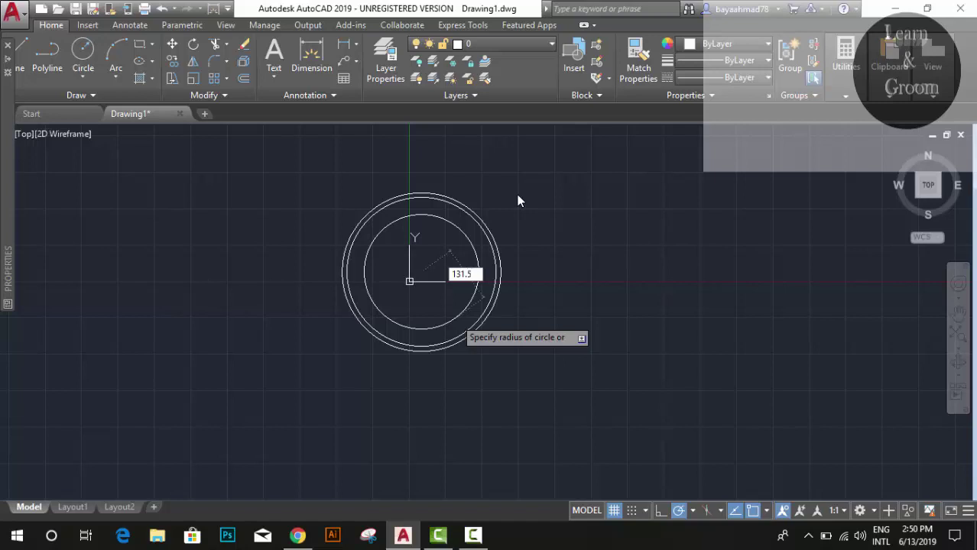
key("Return")
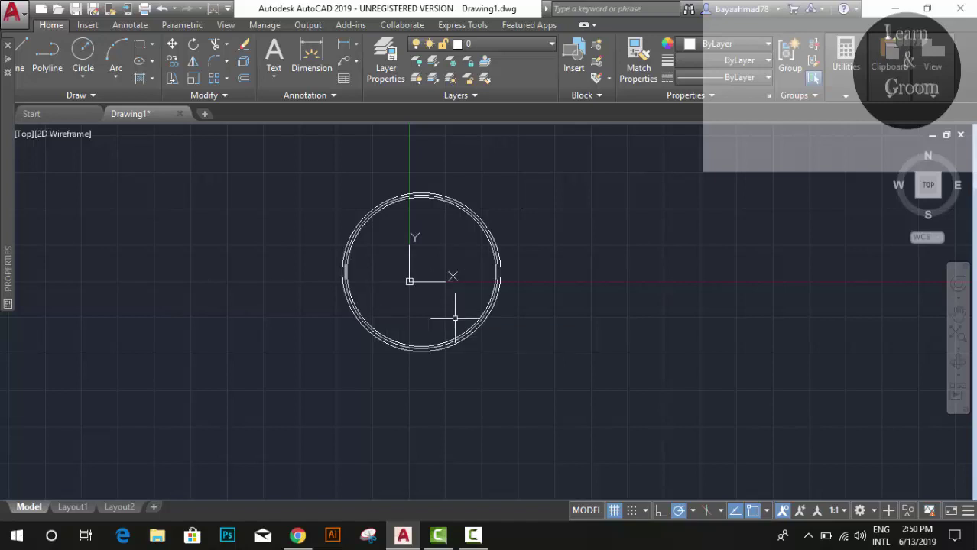
- Move the UCS origin from the circles' centre to the drawing's lower-left
left_click(415, 287)
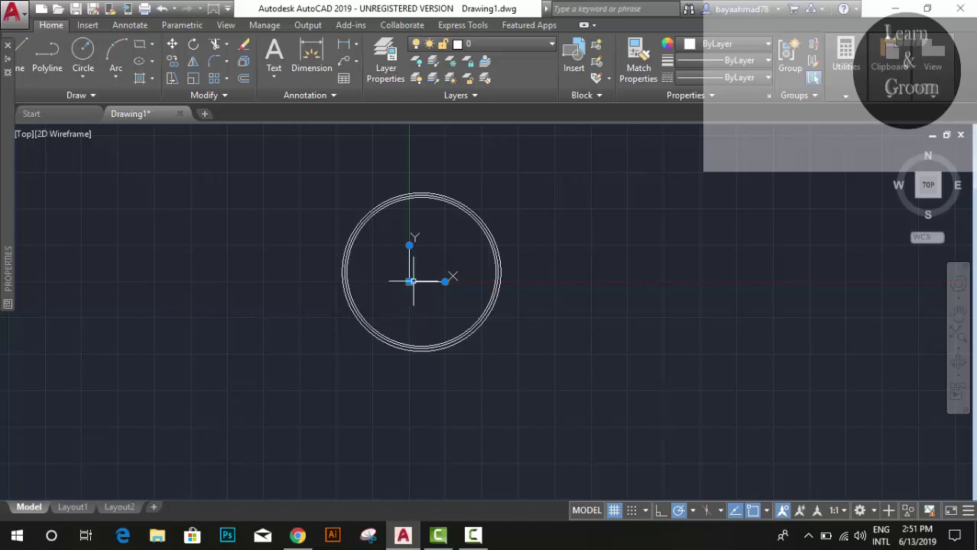
left_click(409, 282)
left_click(98, 467)
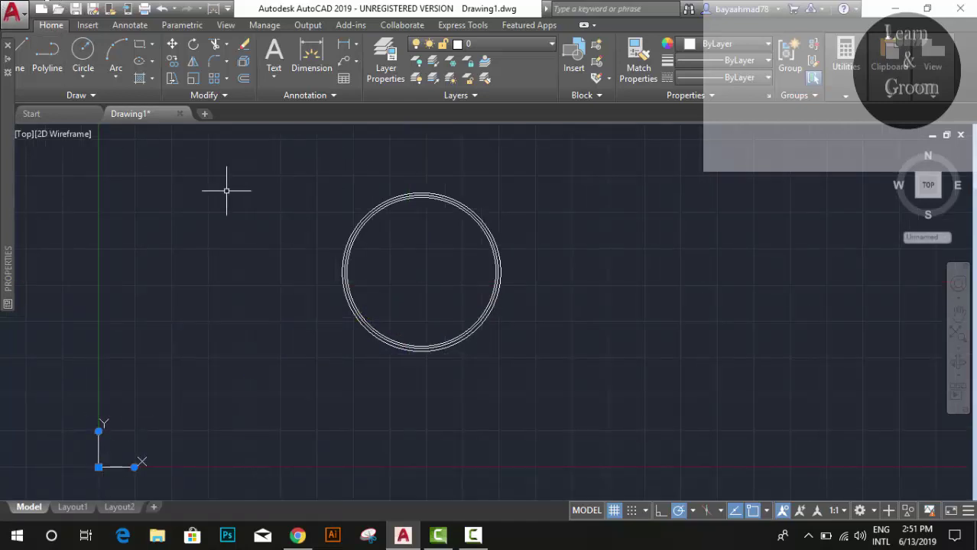
- Draw a horizontal line from the circles' centre to the circle's left edge
scroll(422, 268, "up", 2)
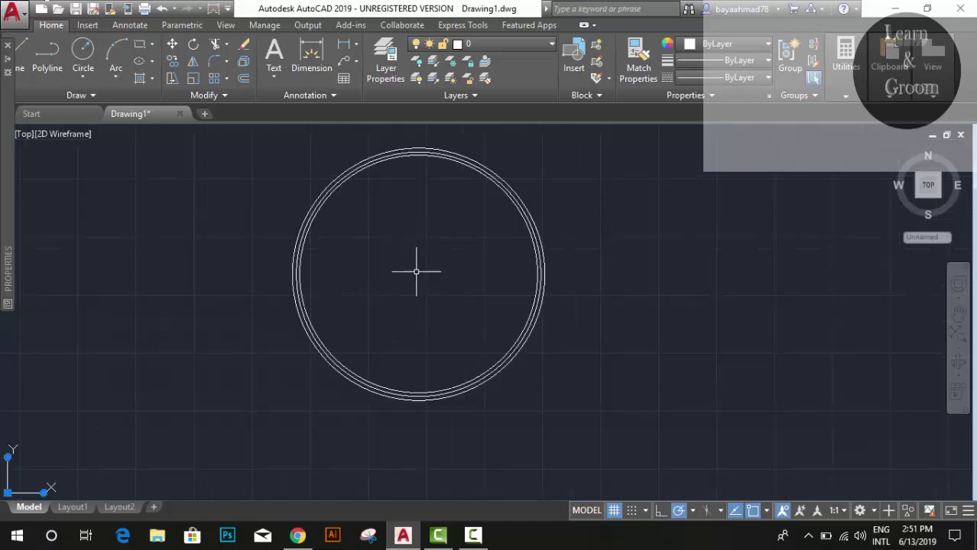
left_click(17, 53)
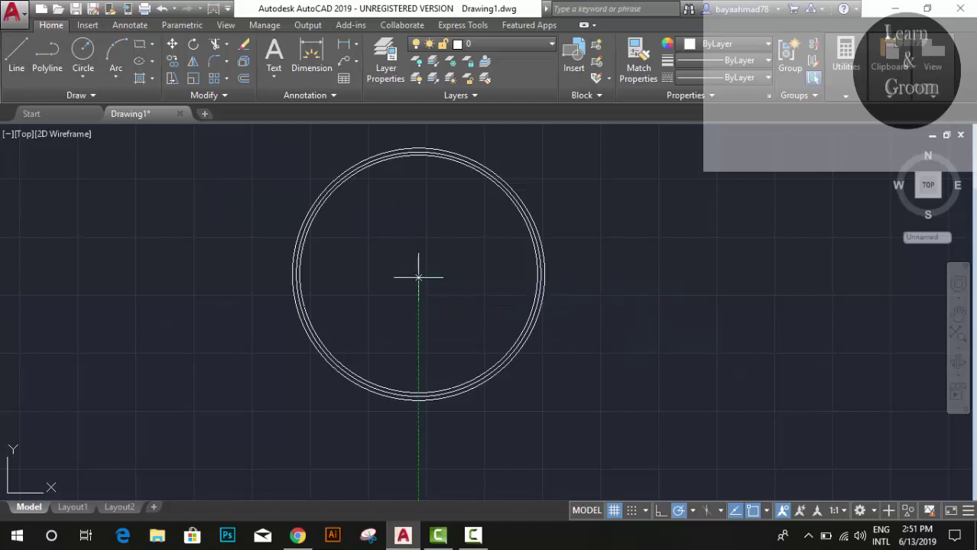
left_click(417, 274)
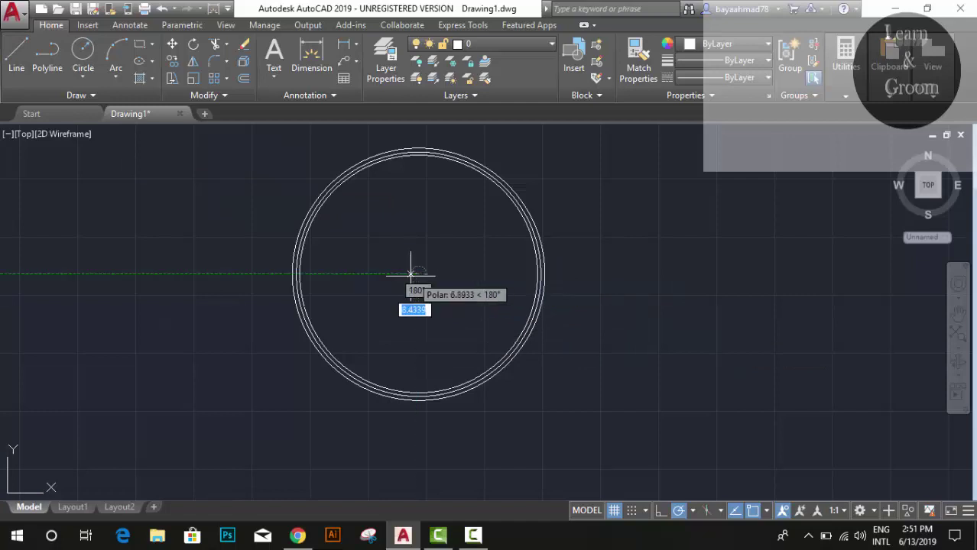
left_click(306, 273)
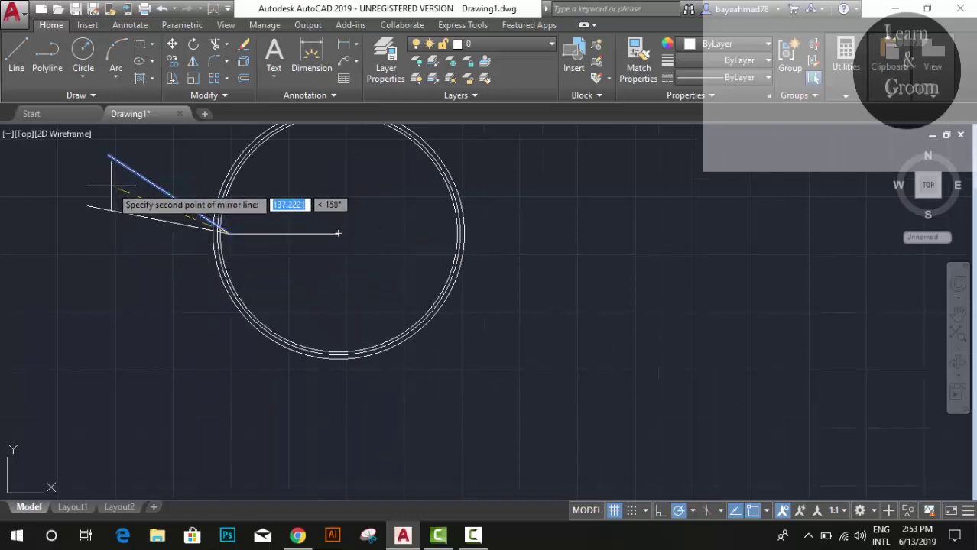
- Mirror the slanted line about the horizontal line into a V, keeping the original
left_click(124, 233)
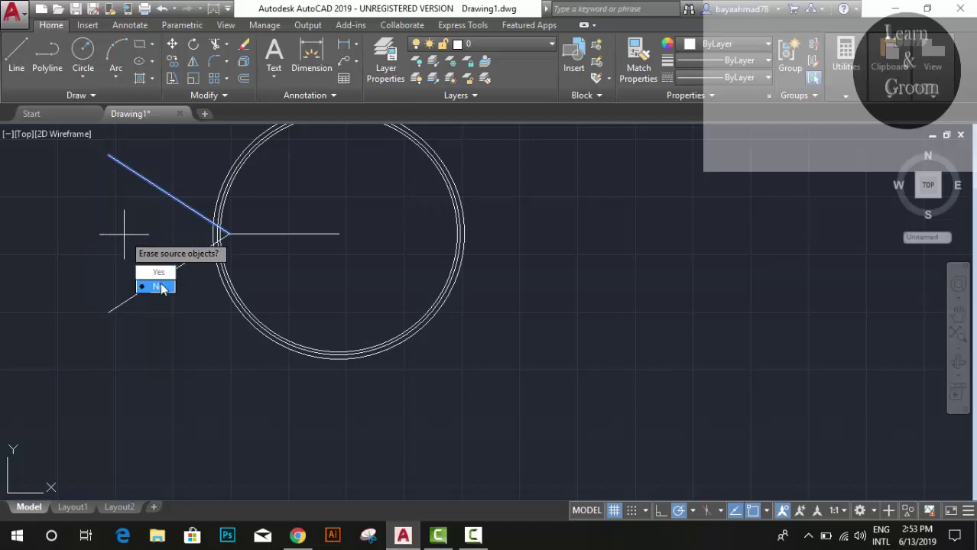
left_click(161, 288)
scroll(171, 236, "up", 2)
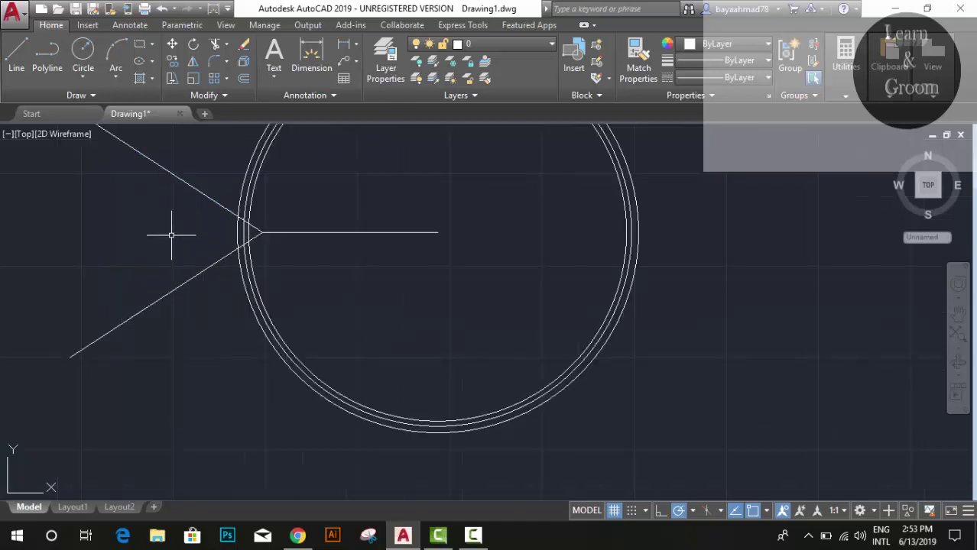
scroll(171, 235, "down", 4)
scroll(191, 227, "up", 2)
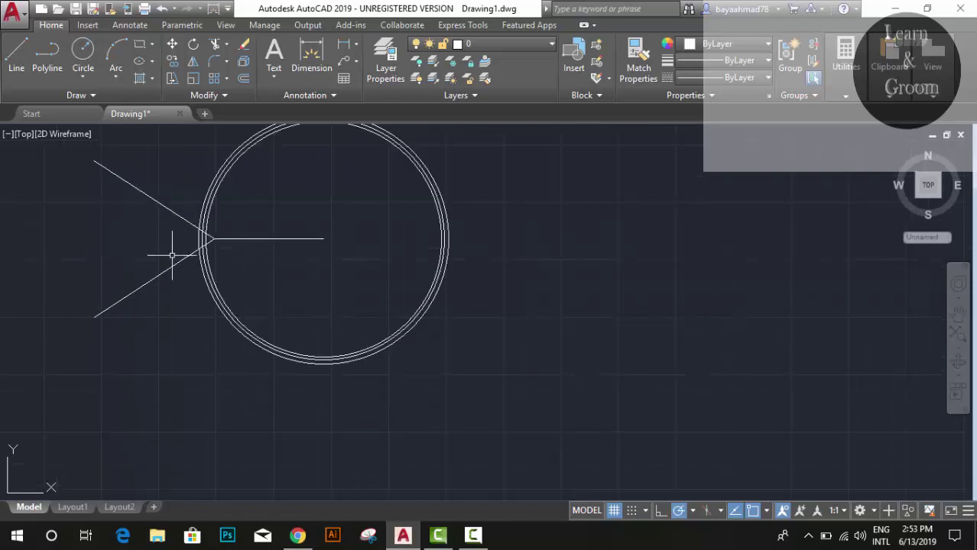
scroll(172, 255, "up", 2)
scroll(168, 246, "down", 1)
scroll(168, 246, "down", 1)
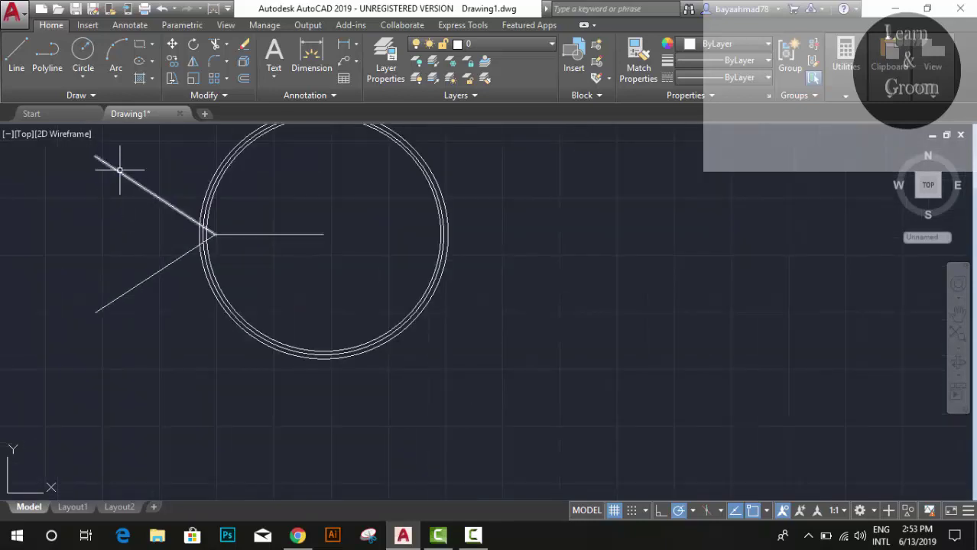
left_click(120, 169)
- Grip-stretch the outer endpoints of the upper and lower slanted lines toward the rim
left_click(95, 157)
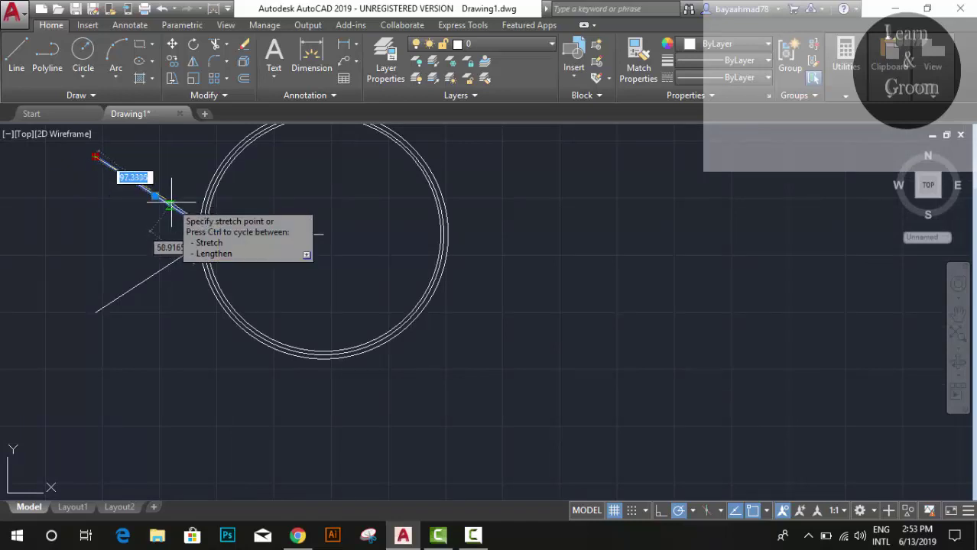
scroll(171, 205, "up", 5)
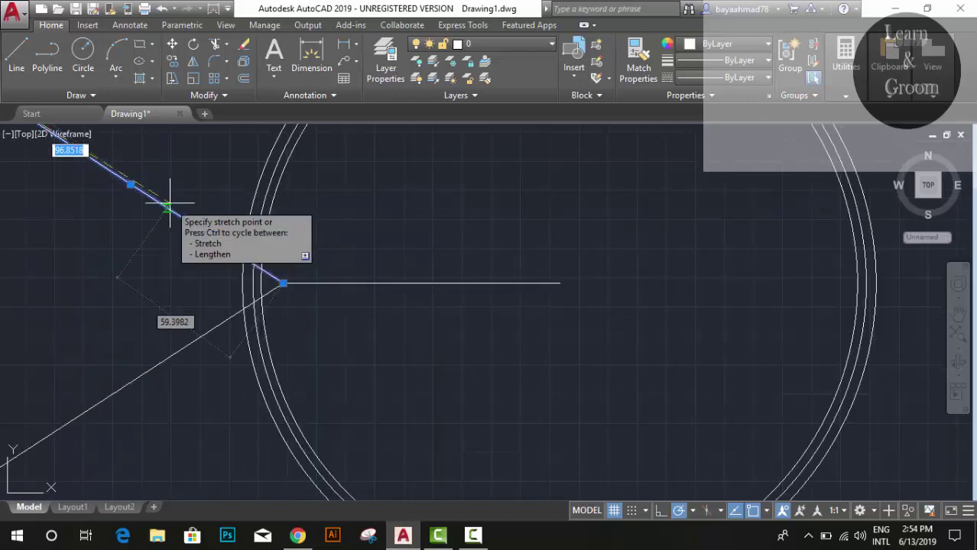
left_click(172, 212)
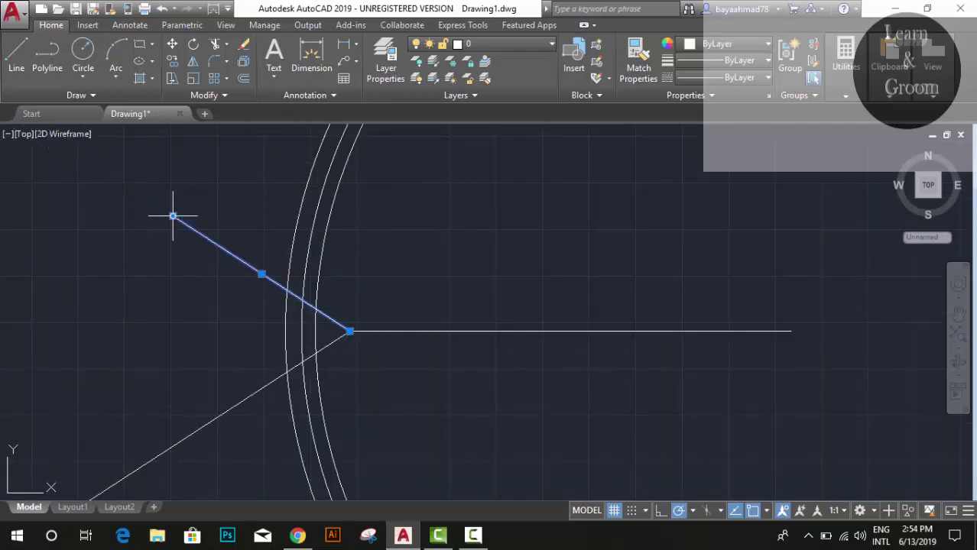
scroll(147, 248, "down", 5)
left_click(106, 303)
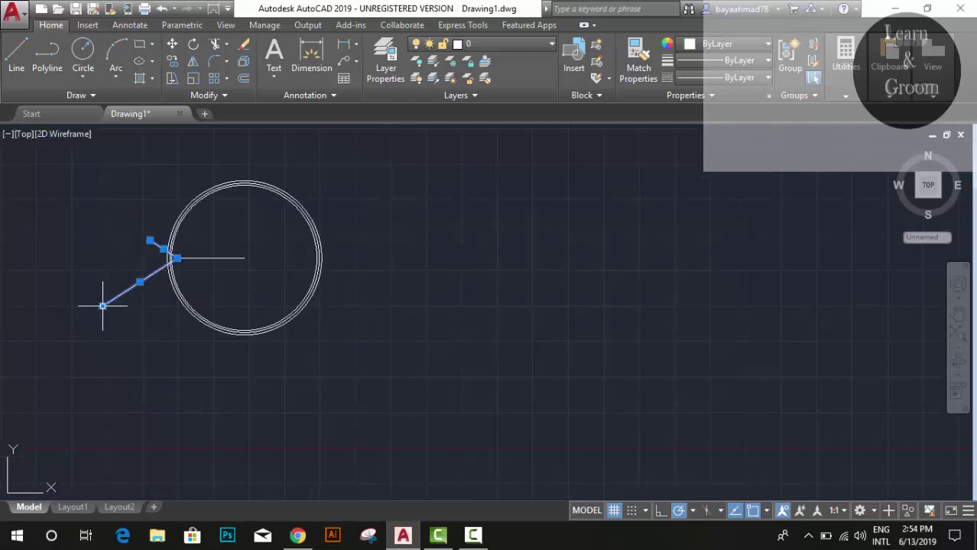
left_click(102, 306)
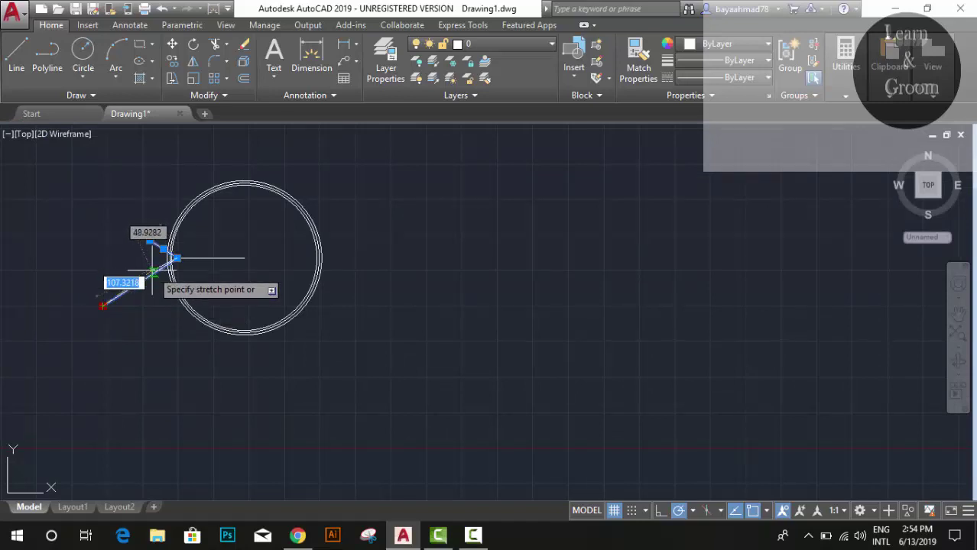
left_click(149, 275)
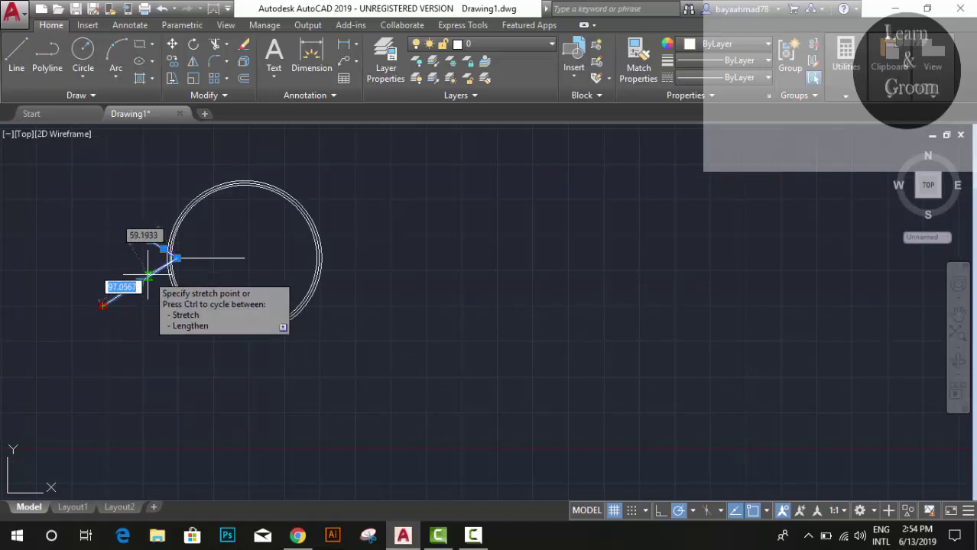
scroll(127, 257, "up", 4)
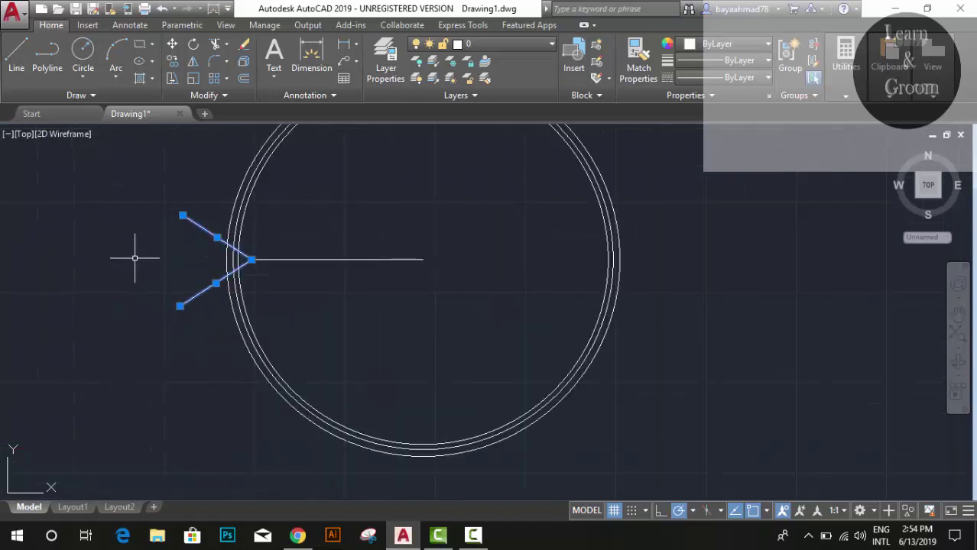
left_click(134, 258)
key("Escape")
- Readjust the slanted line endpoint once more so the V crosses the rim, then deselect
left_click(123, 242)
scroll(181, 214, "up", 6)
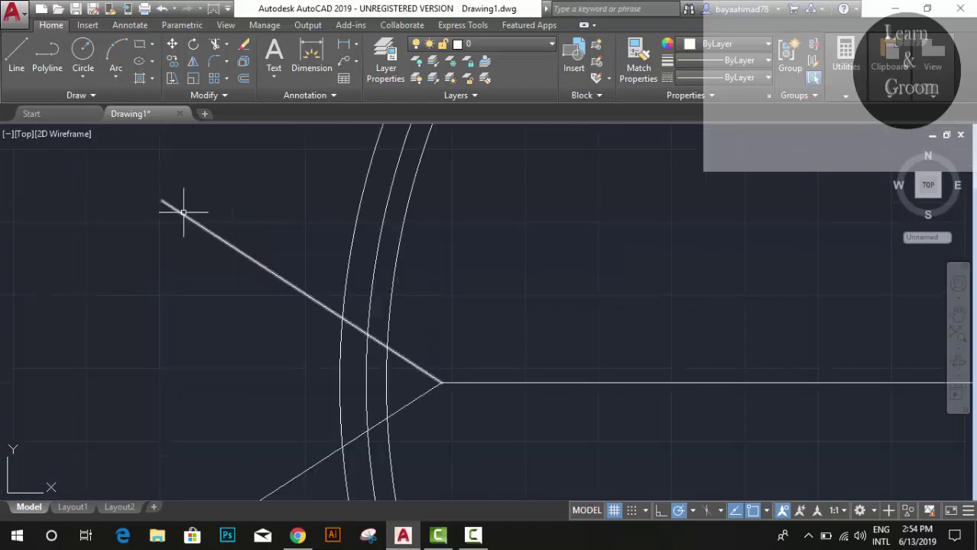
left_click(162, 201)
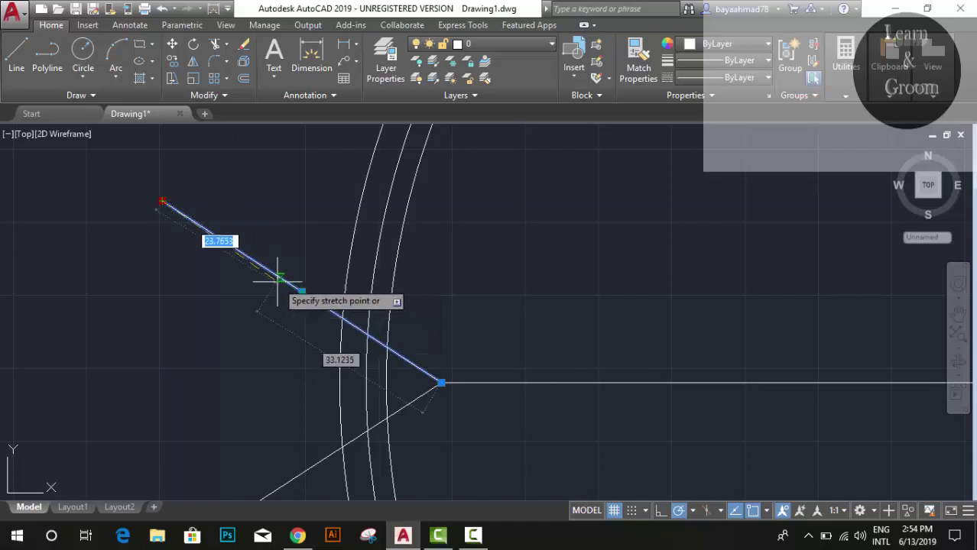
scroll(309, 306, "down", 8)
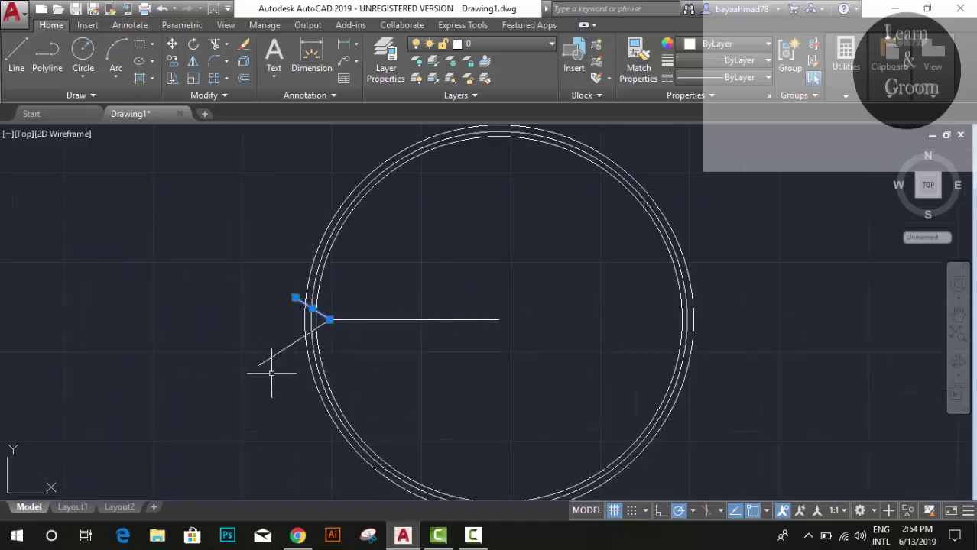
scroll(264, 361, "up", 4)
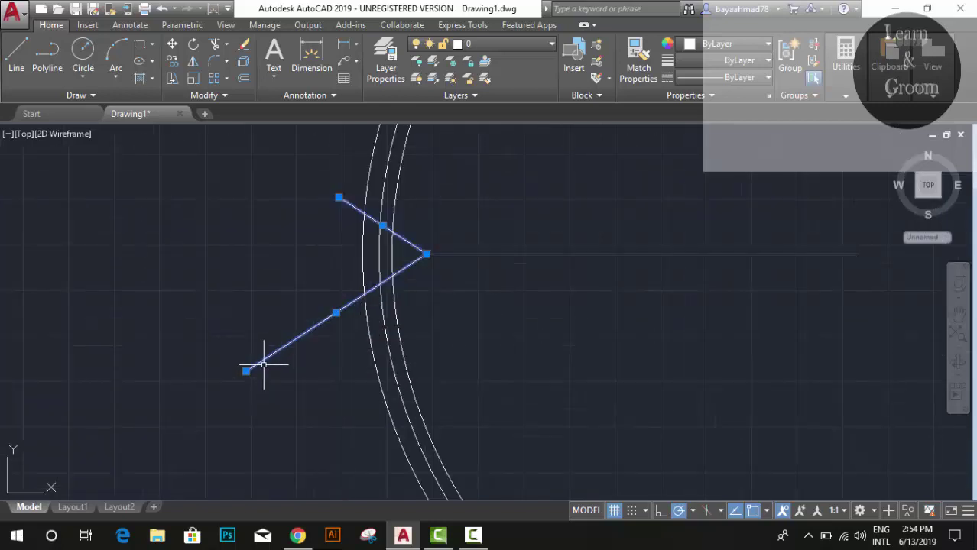
left_click(333, 315)
key("Escape")
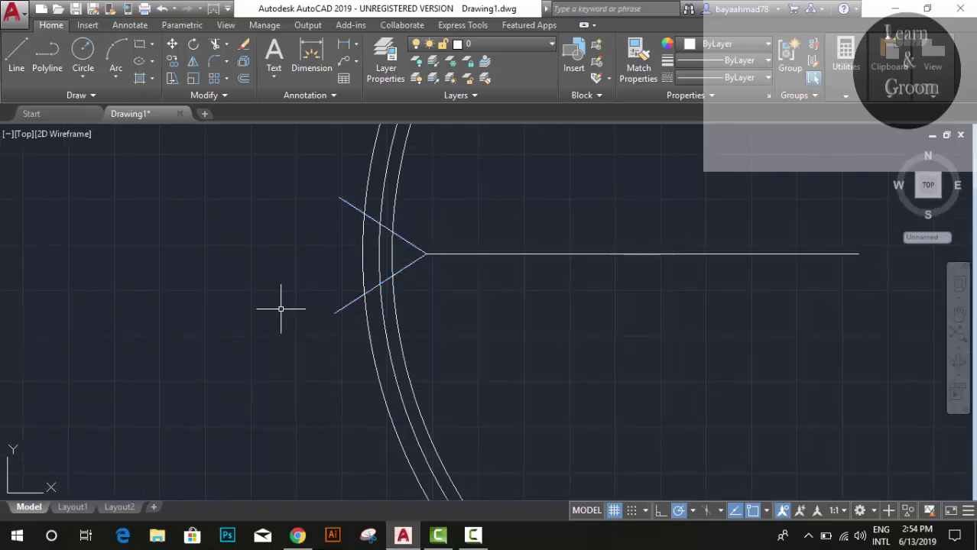
scroll(285, 311, "up", 2)
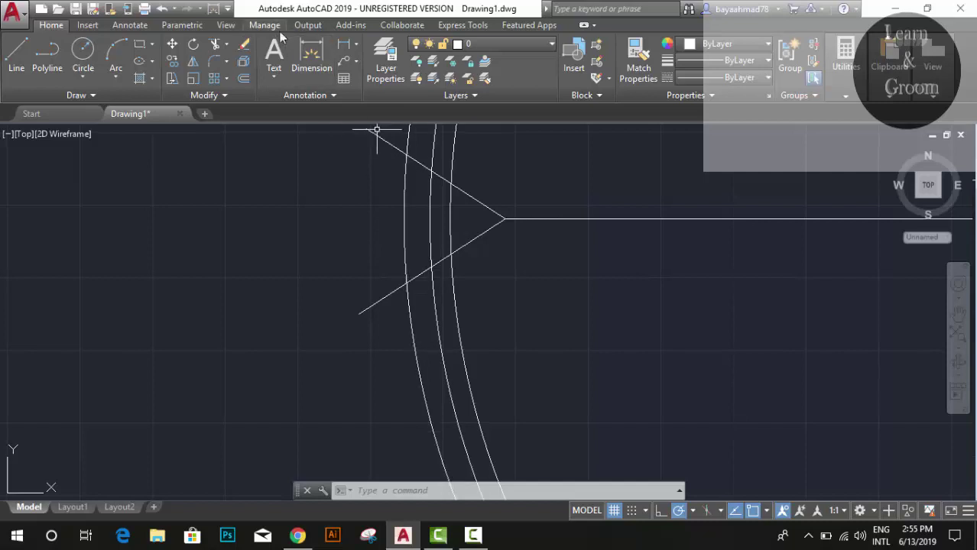
- Fillet the tip where the two slanted V lines meet with radius 5
left_click(212, 61)
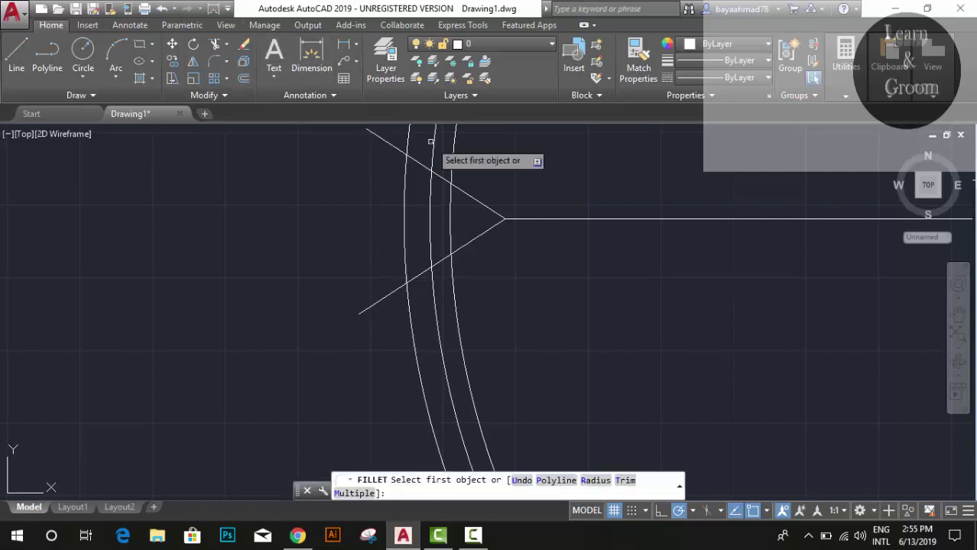
left_click(489, 211)
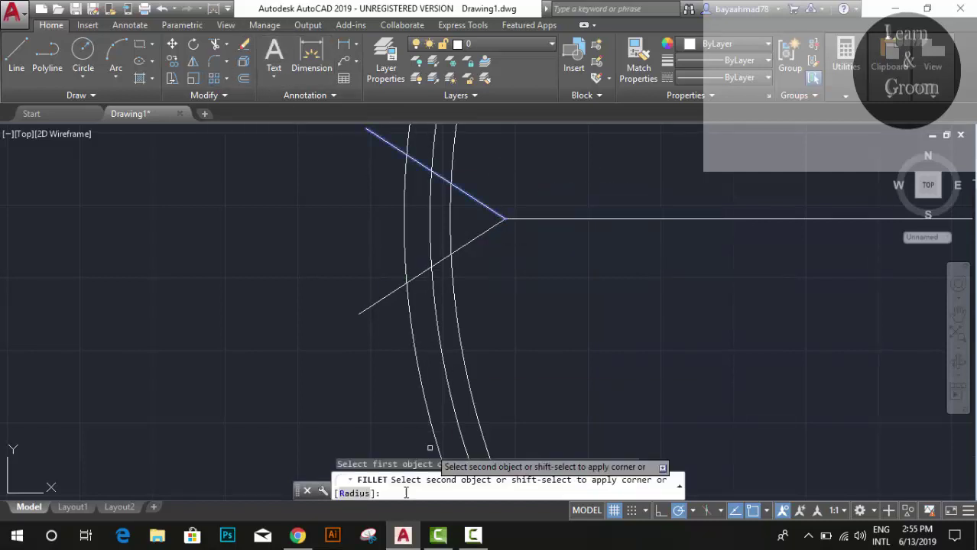
left_click(364, 492)
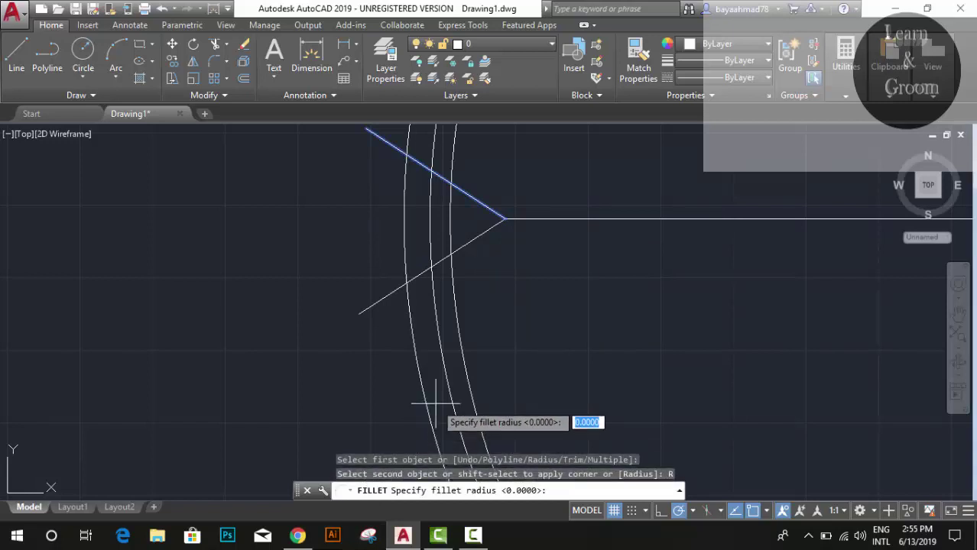
type("5")
key("Return")
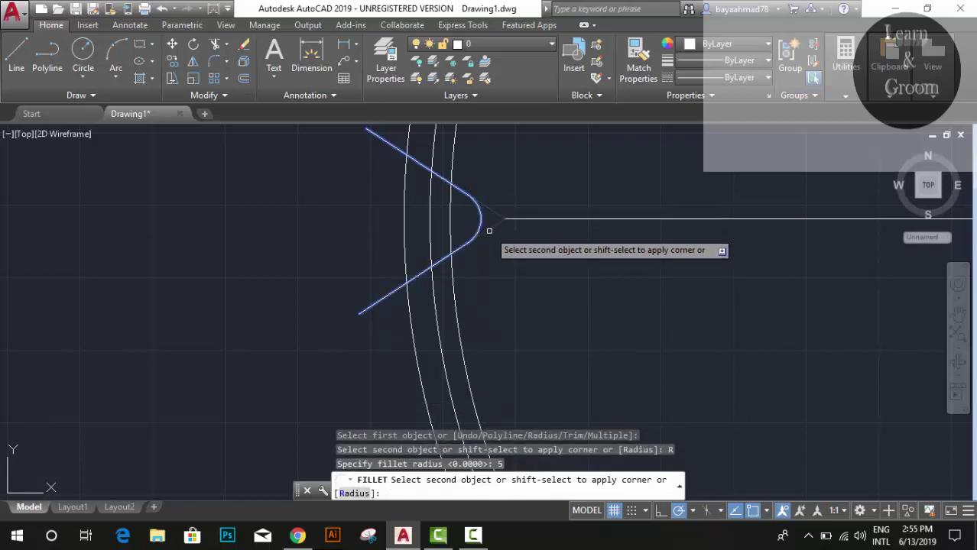
left_click(489, 231)
scroll(491, 222, "down", 3)
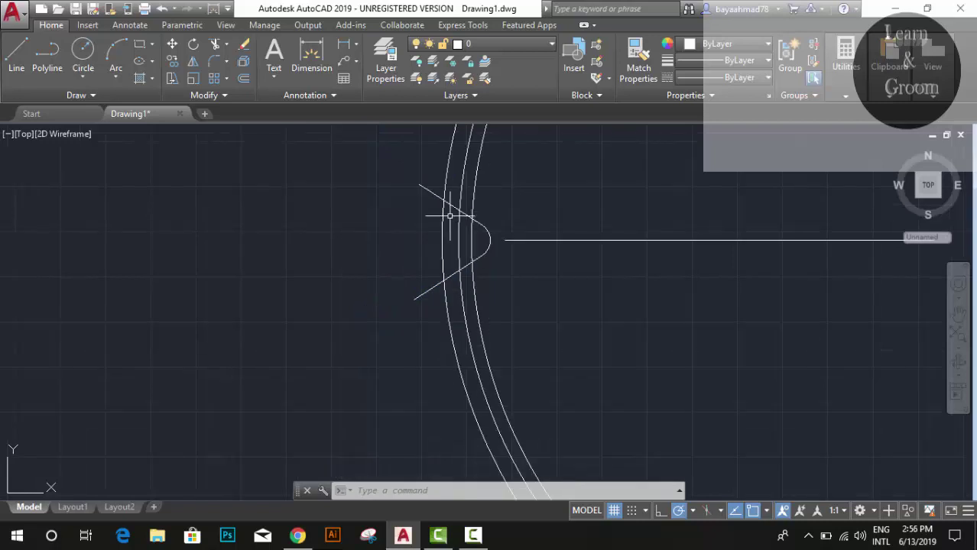
left_click(451, 204)
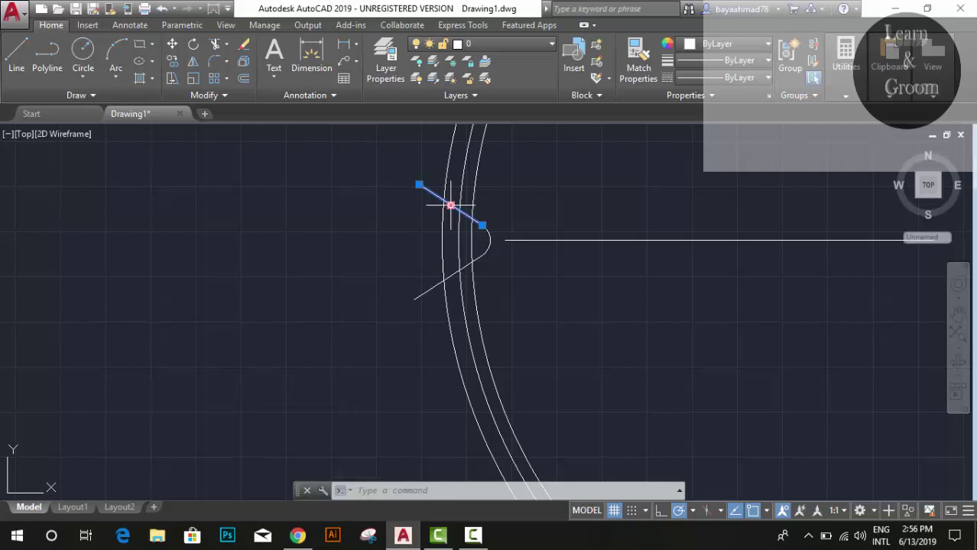
- Join both slanted lines and the radius-5 arc into one polyline, undo once, and reselect it
left_click(491, 240)
type("J")
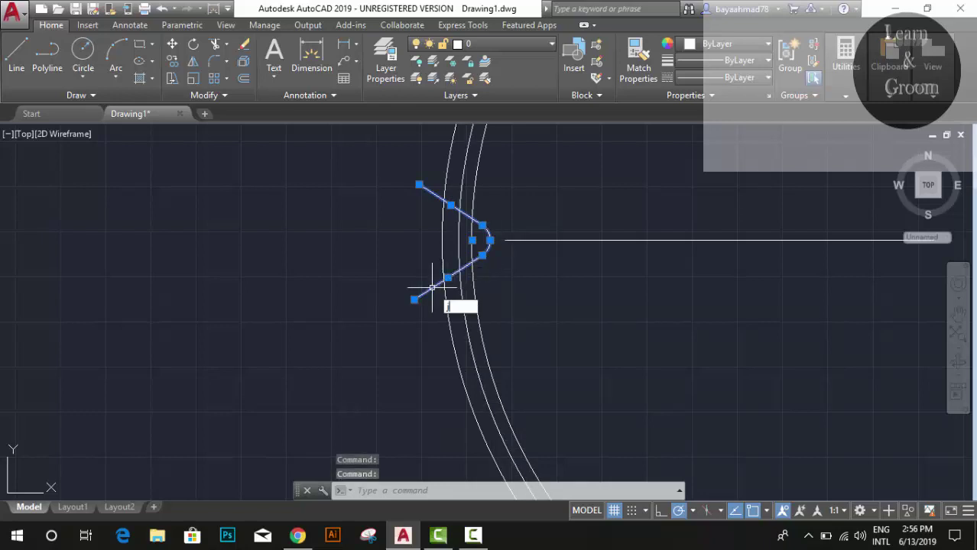
key("Return")
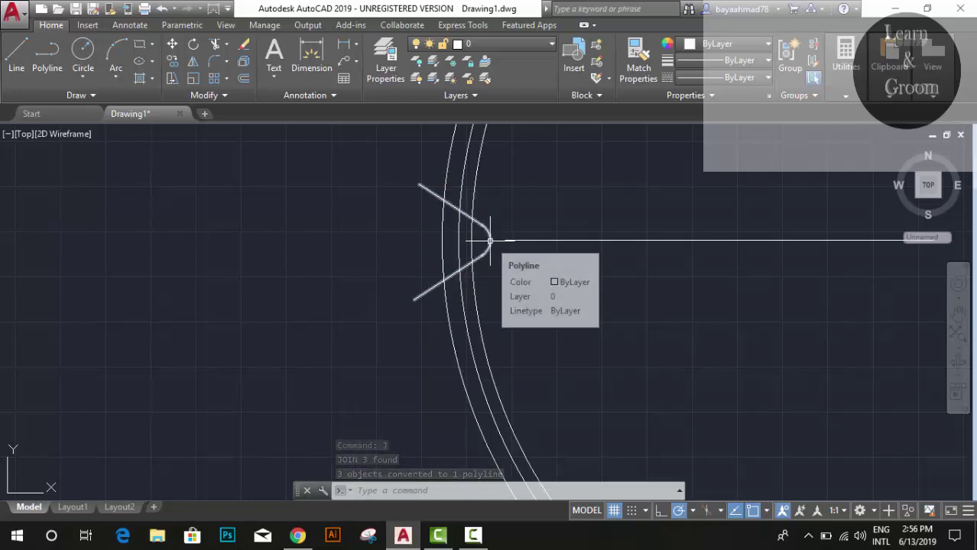
key("ctrl+z")
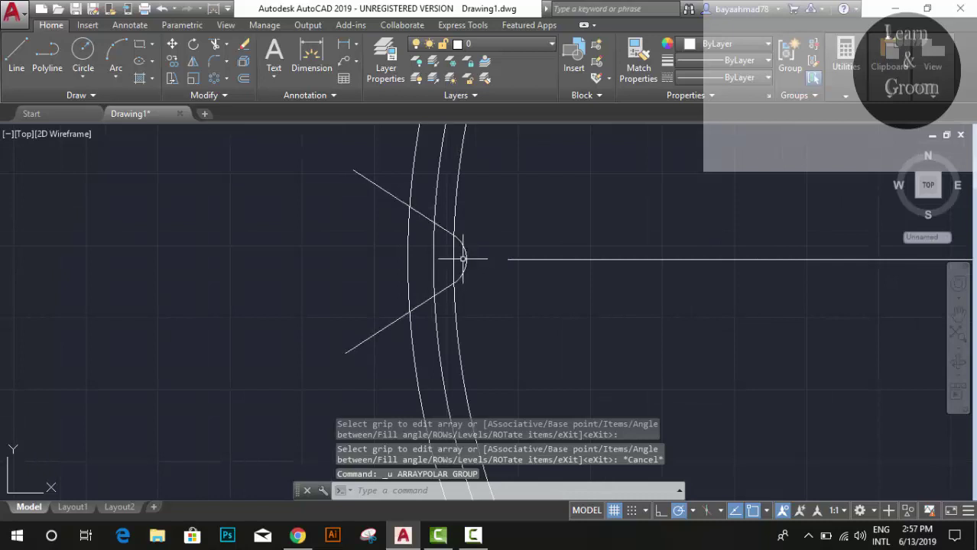
left_click(466, 261)
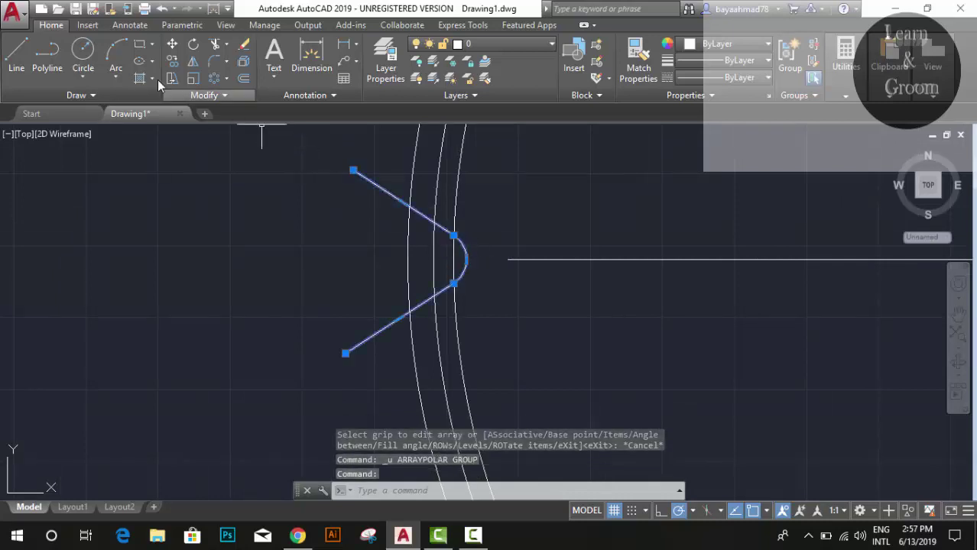
- Move the tooth outline slightly to the left from its tip
left_click(172, 44)
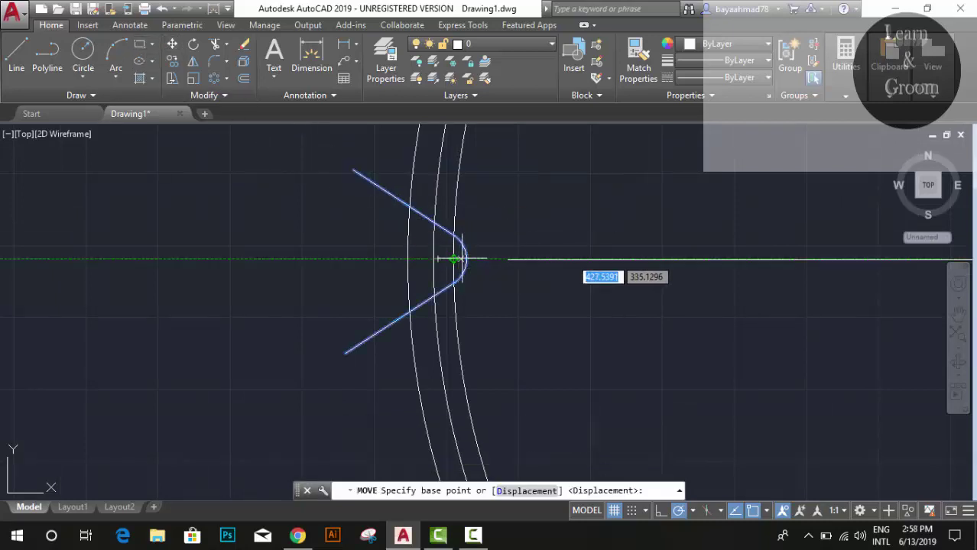
left_click(465, 260)
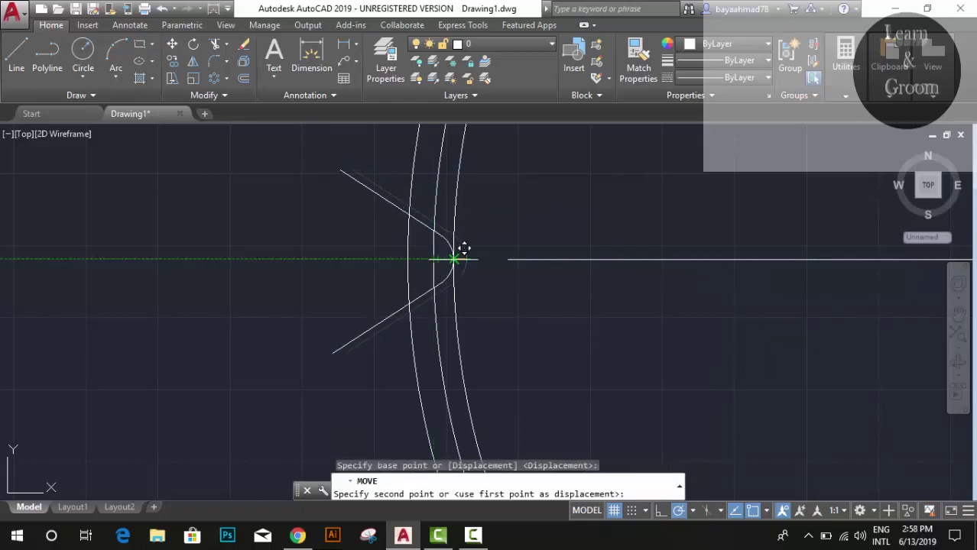
left_click(454, 261)
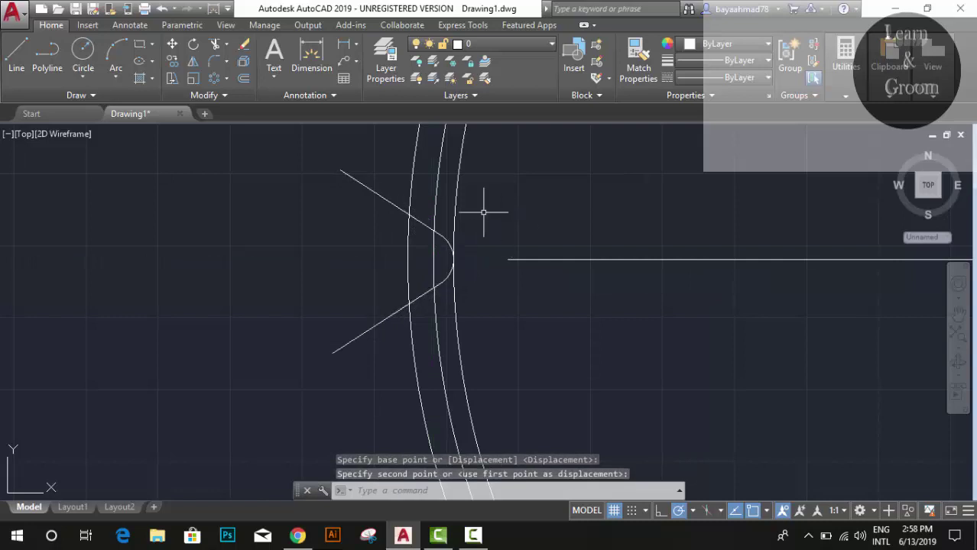
- Polar-array the tooth 54 times about the circle centre, then undo the array
left_click(388, 193)
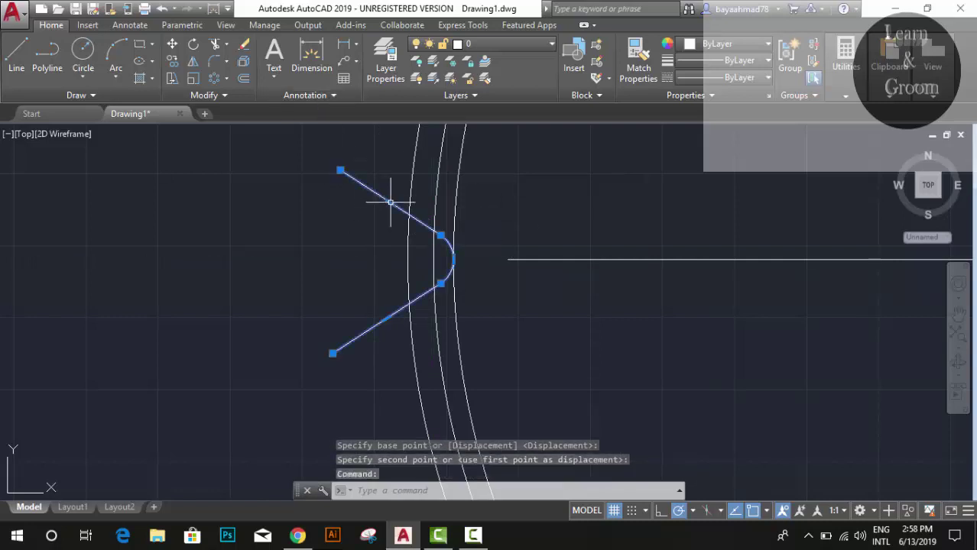
left_click(216, 81)
scroll(726, 259, "down", 3)
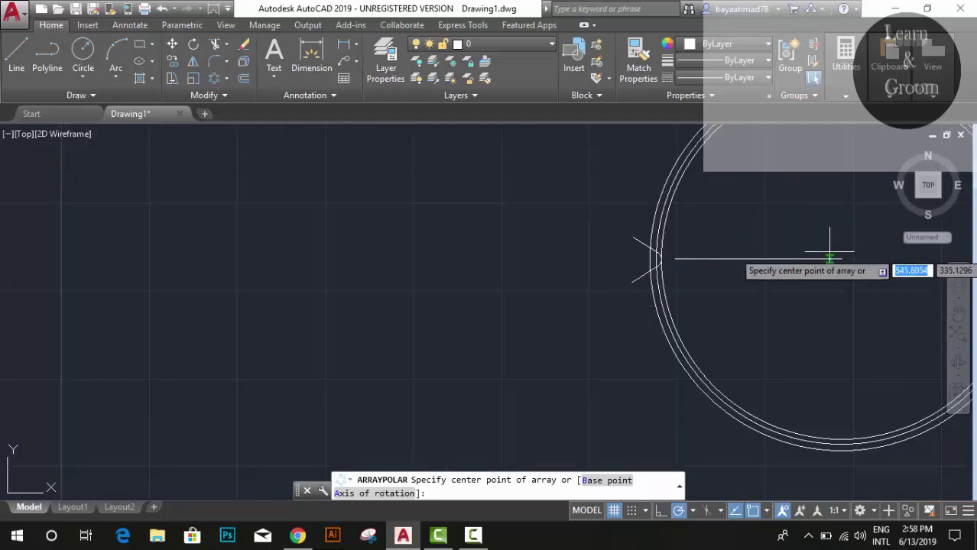
left_click(841, 259)
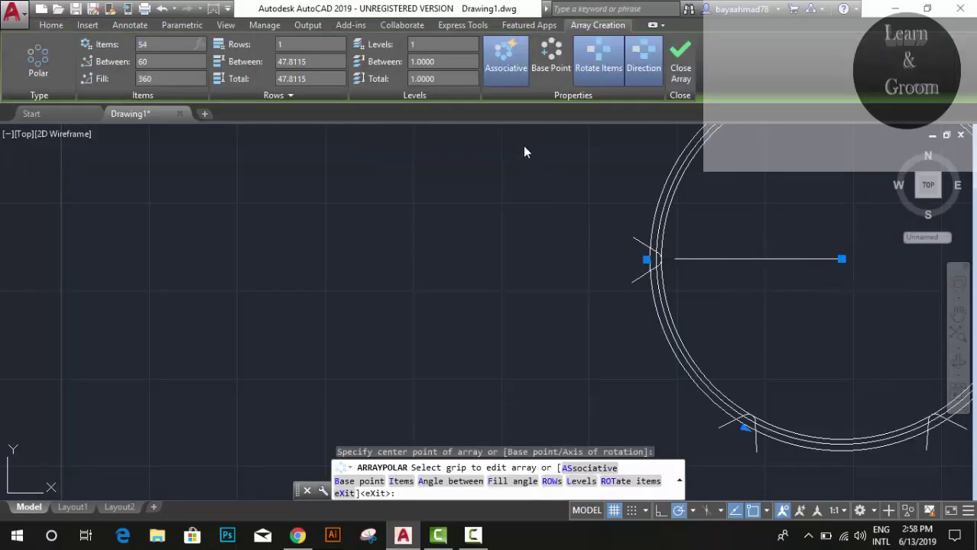
scroll(672, 290, "up", 2)
scroll(672, 290, "up", 3)
scroll(619, 287, "up", 3)
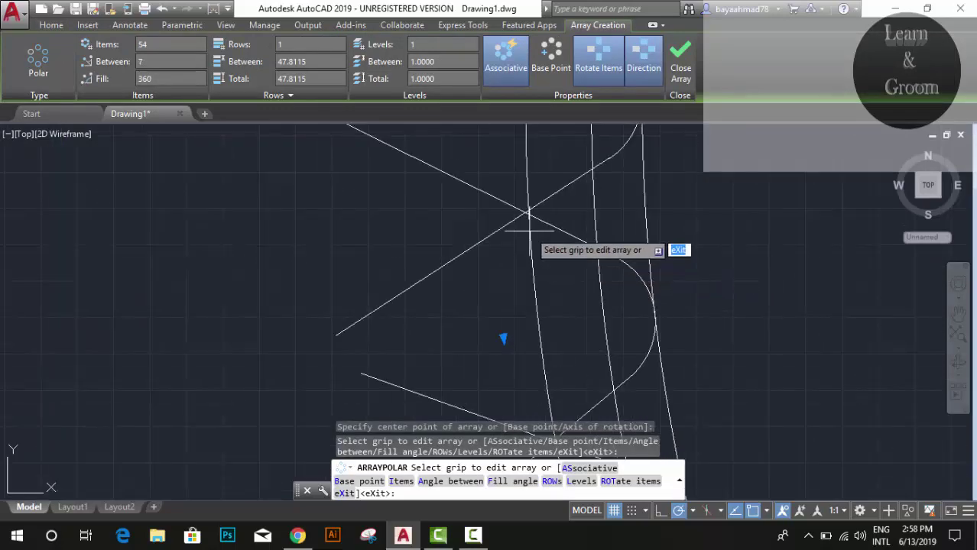
scroll(529, 229, "up", 2)
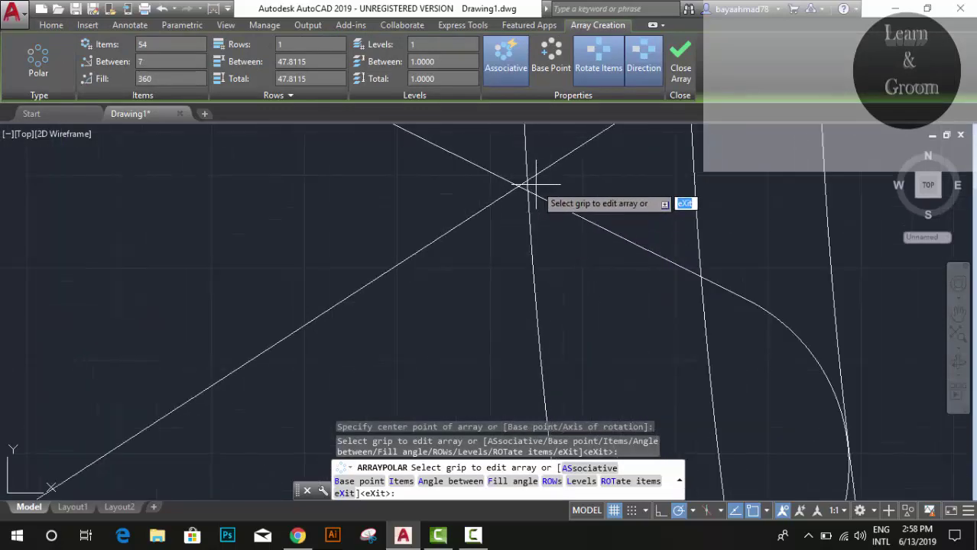
scroll(535, 184, "down", 2)
scroll(535, 184, "down", 3)
scroll(562, 184, "down", 2)
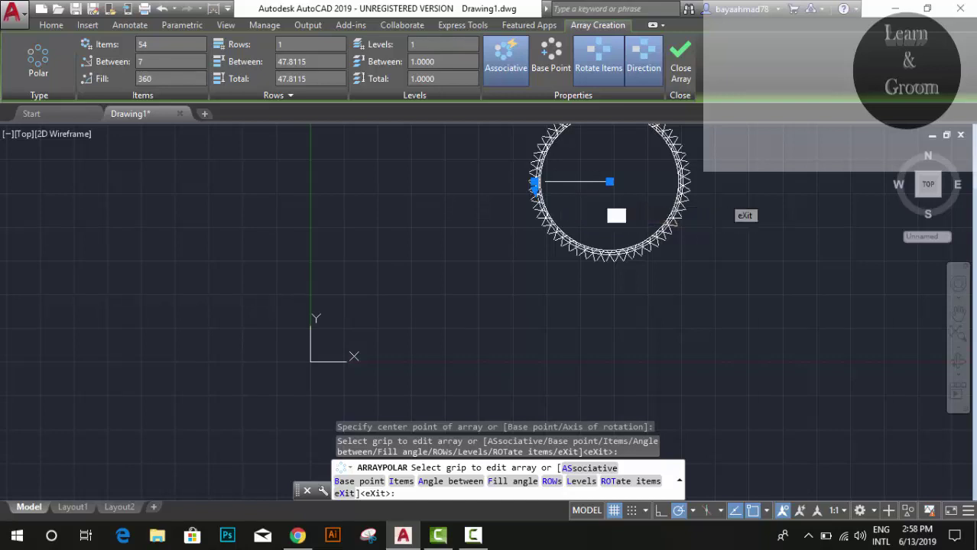
key("Escape")
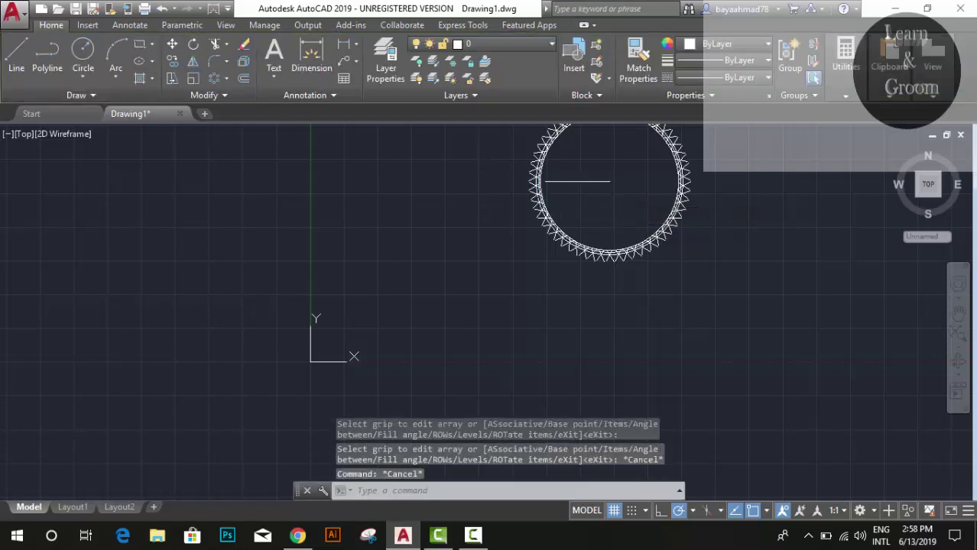
key("ctrl+z")
- Nudge the tooth outline slightly to the right, using its arc tip as base point
scroll(441, 305, "up", 2)
scroll(400, 279, "up", 2)
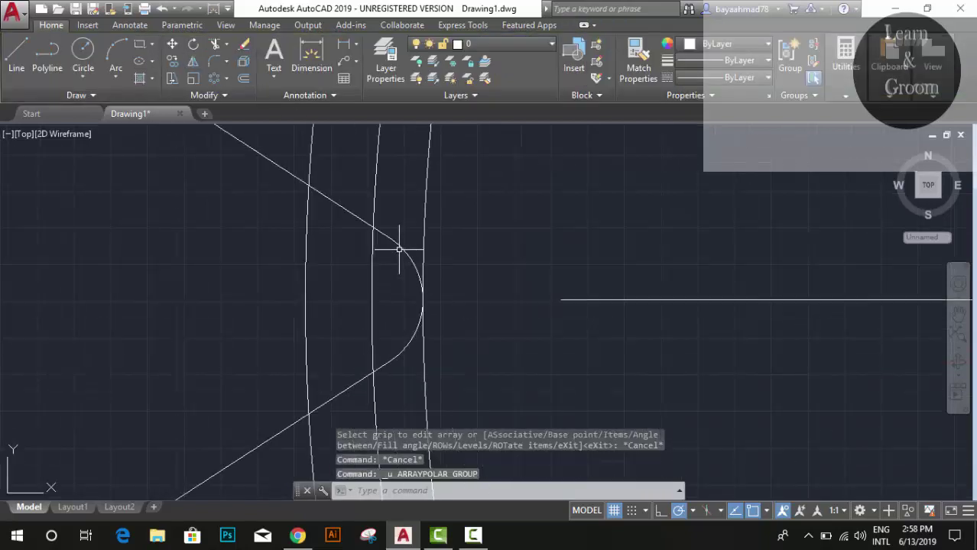
left_click(399, 249)
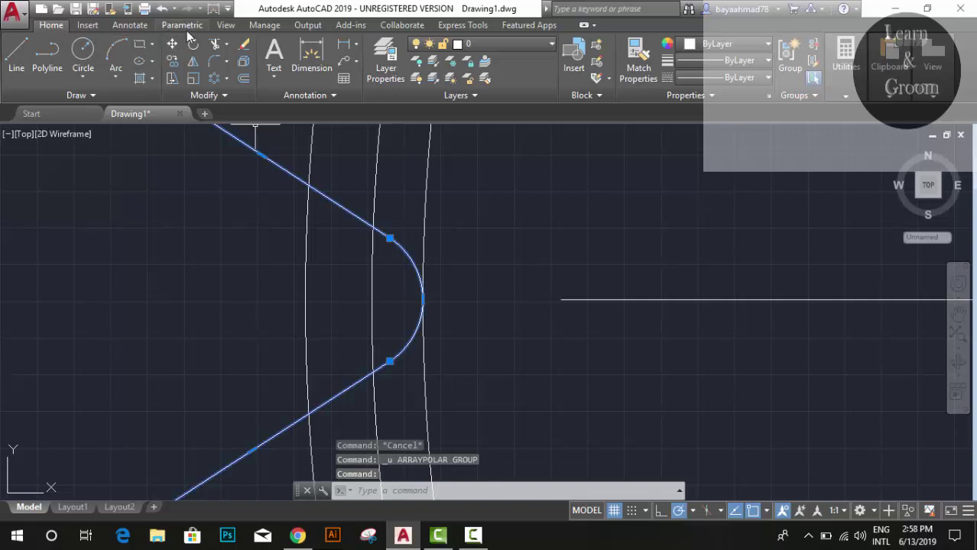
left_click(174, 46)
scroll(425, 289, "up", 2)
scroll(458, 306, "up", 1)
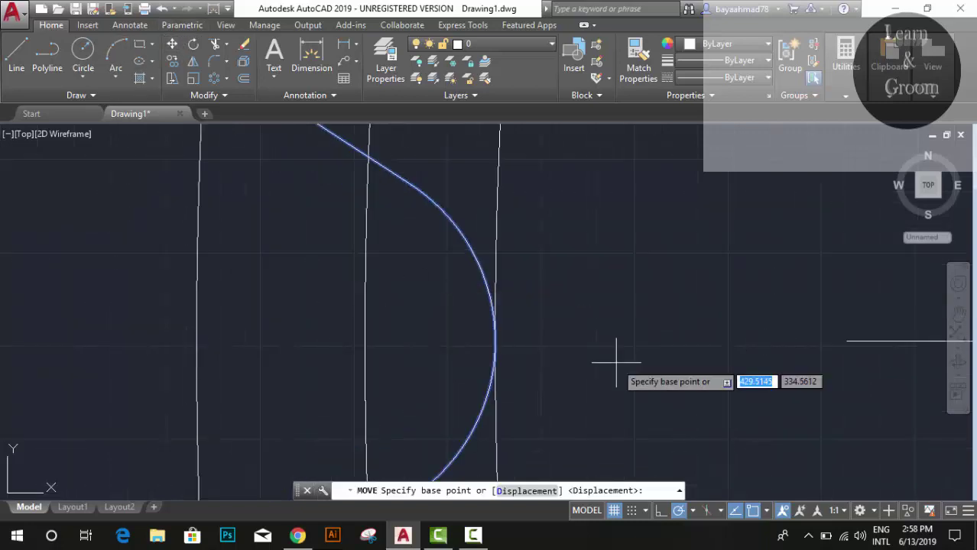
left_click(495, 350)
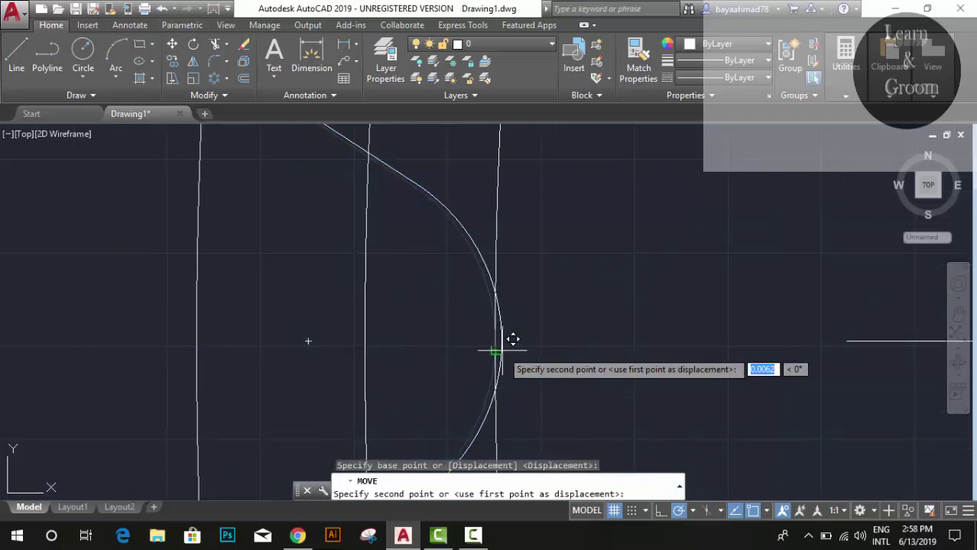
left_click(506, 350)
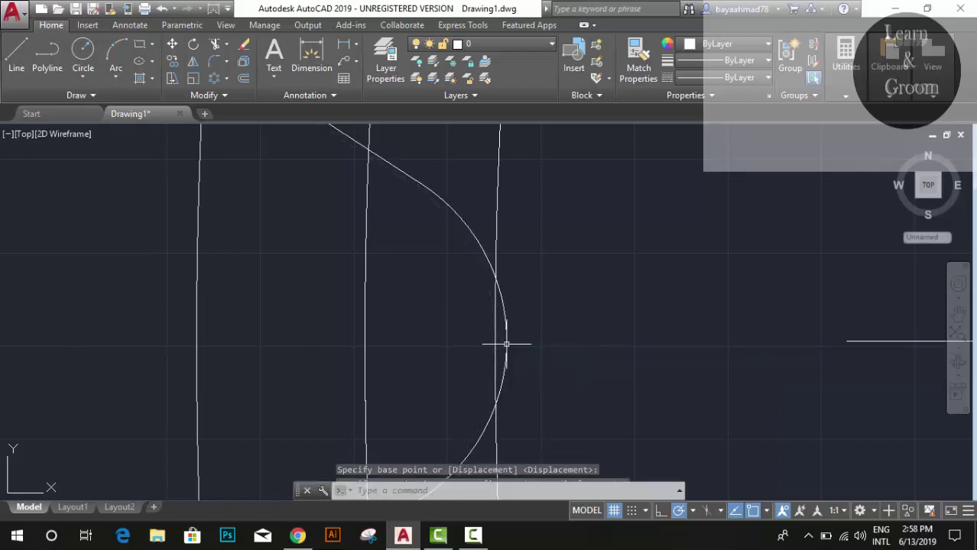
scroll(451, 226, "down", 2)
scroll(416, 208, "down", 2)
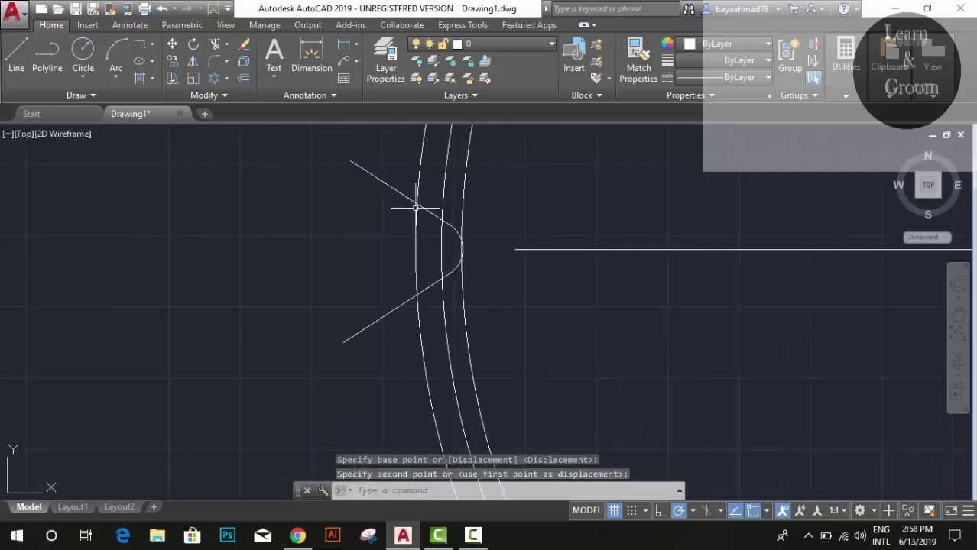
- Polar-array the tooth with 54 items about the circle centre, then undo back to one tooth
left_click(383, 184)
left_click(213, 78)
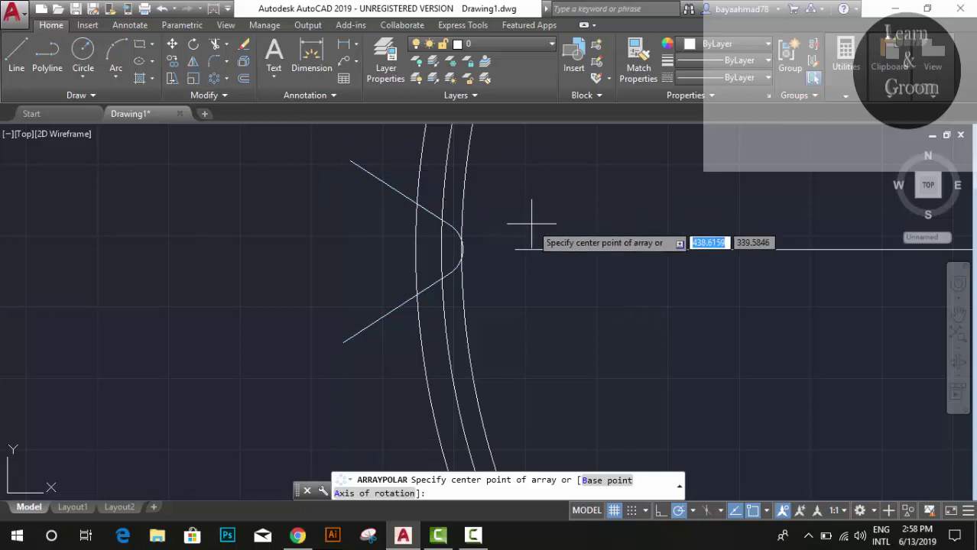
scroll(835, 260, "down", 5)
left_click(923, 262)
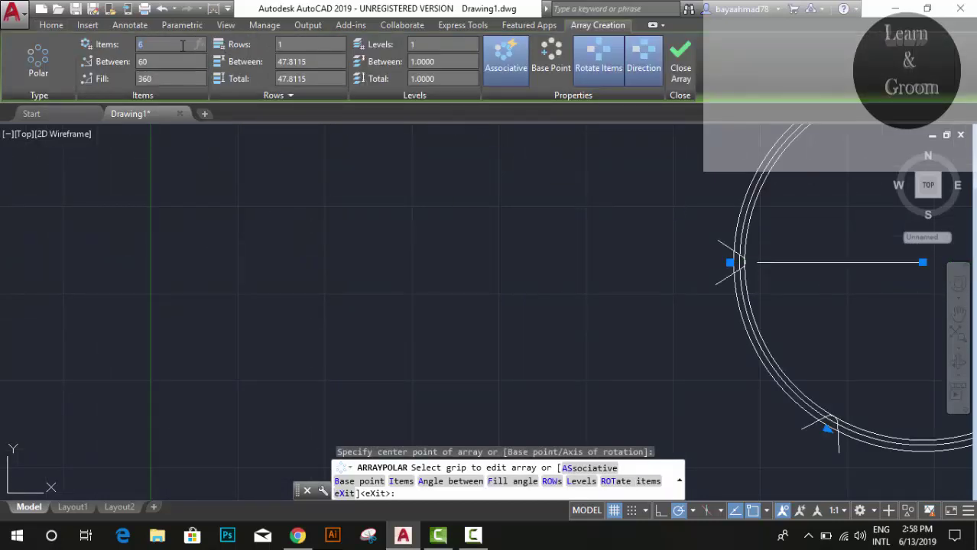
type("54")
key("Return")
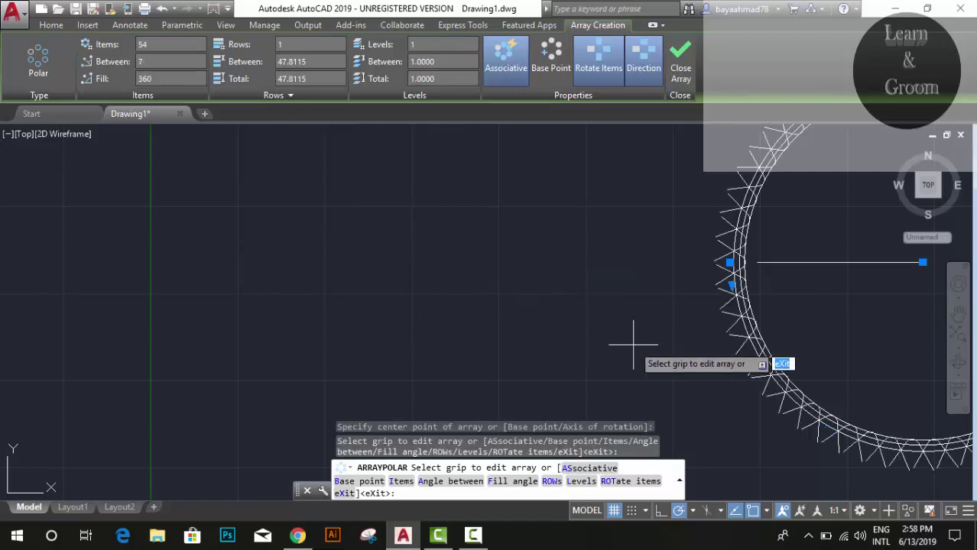
scroll(773, 266, "up", 5)
scroll(573, 218, "up", 2)
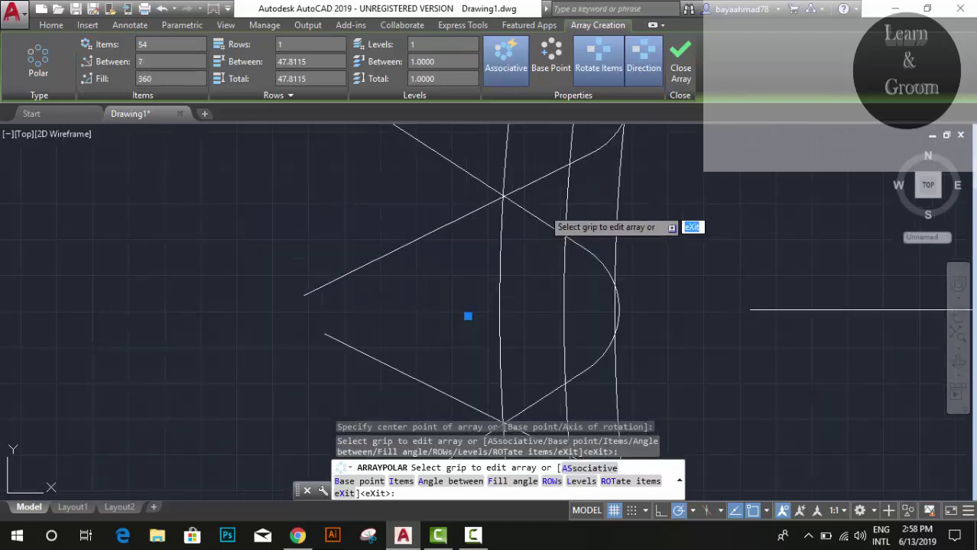
scroll(665, 233, "down", 3)
scroll(774, 246, "down", 3)
scroll(773, 247, "down", 3)
scroll(459, 320, "down", 3)
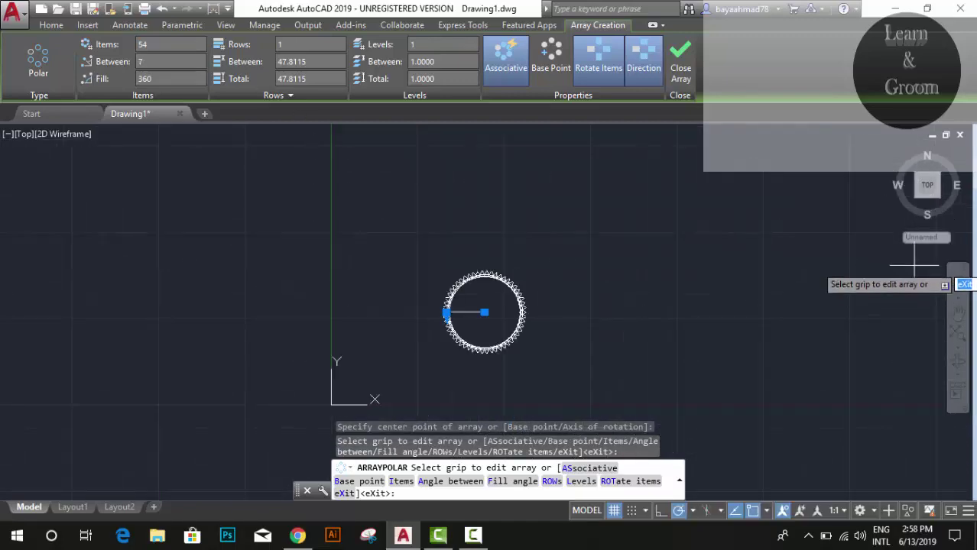
scroll(458, 329, "up", 2)
scroll(573, 225, "up", 4)
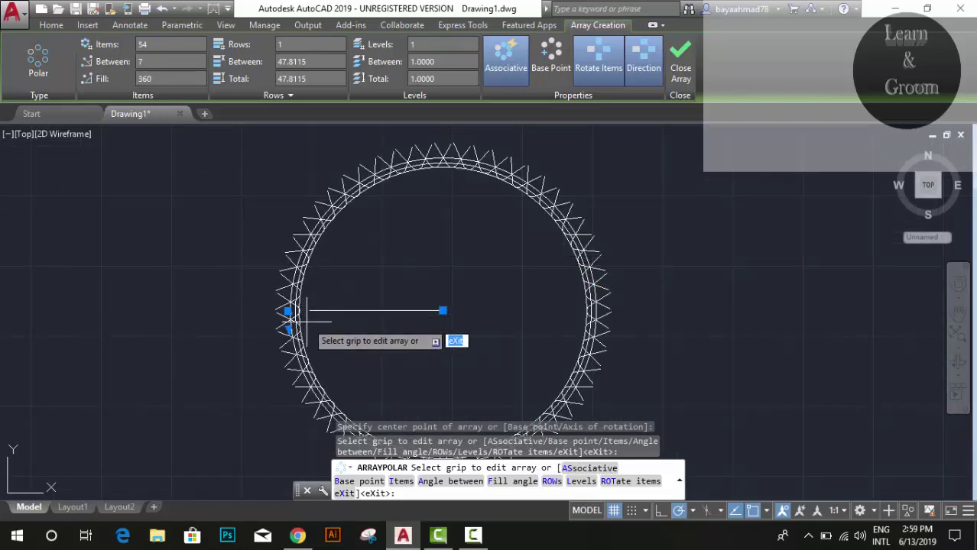
key("ctrl+z")
key("Escape")
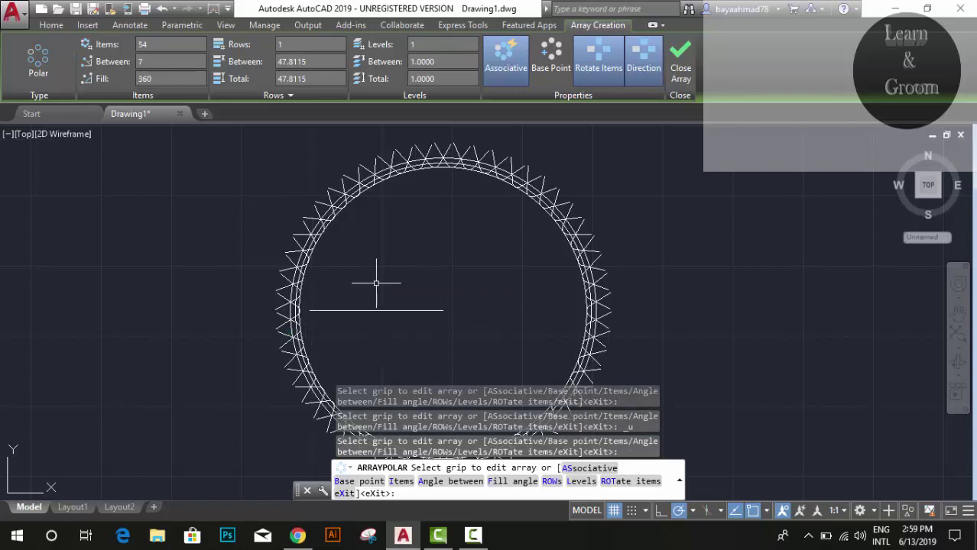
key("ctrl+z")
scroll(375, 283, "up", 3)
scroll(398, 267, "up", 1)
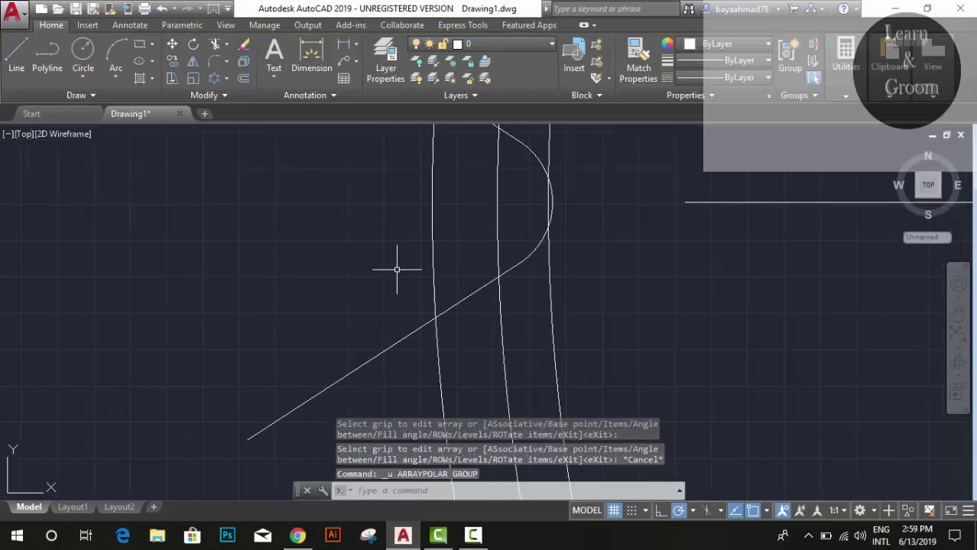
scroll(398, 252, "down", 1)
left_click(375, 187)
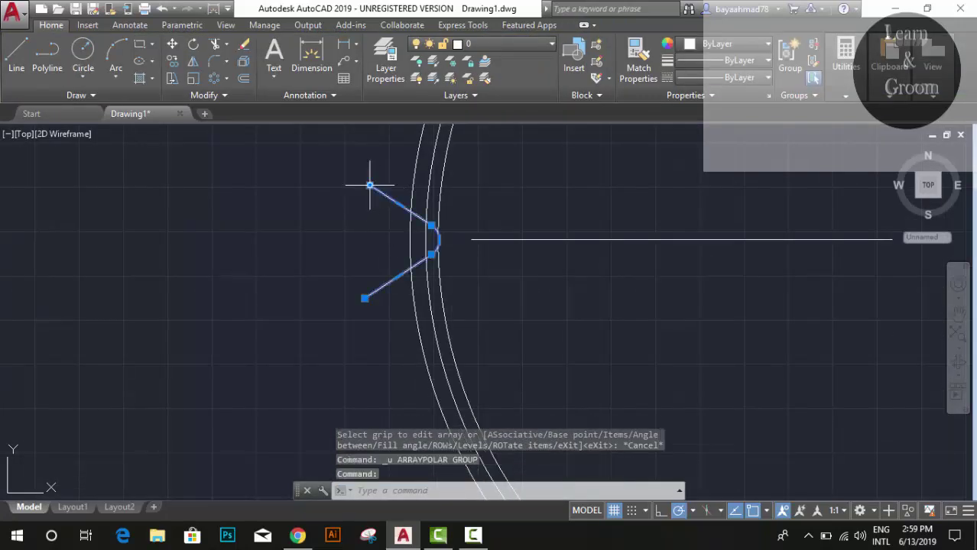
- Grip-stretch the tooth's upper and lower ends onto the inner circle
left_click(370, 185)
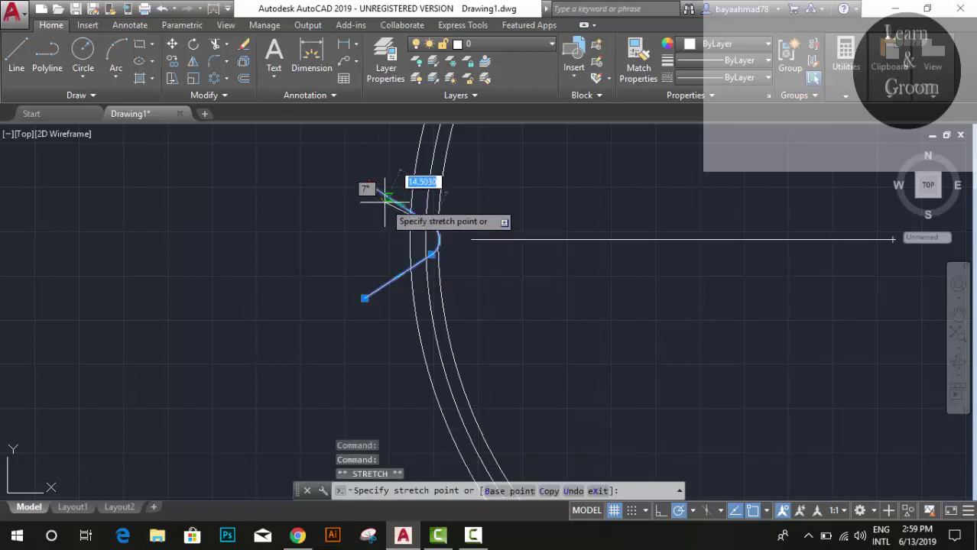
left_click(411, 212)
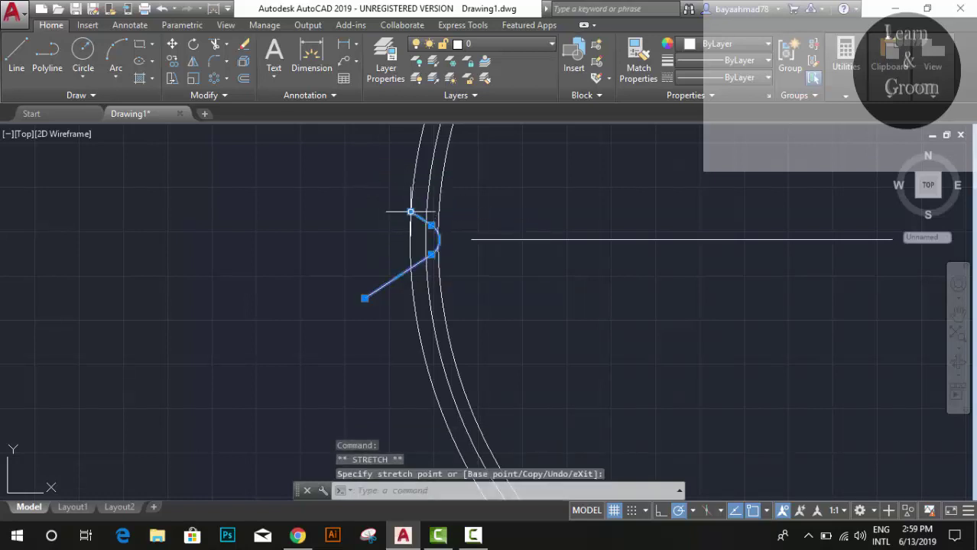
left_click(365, 299)
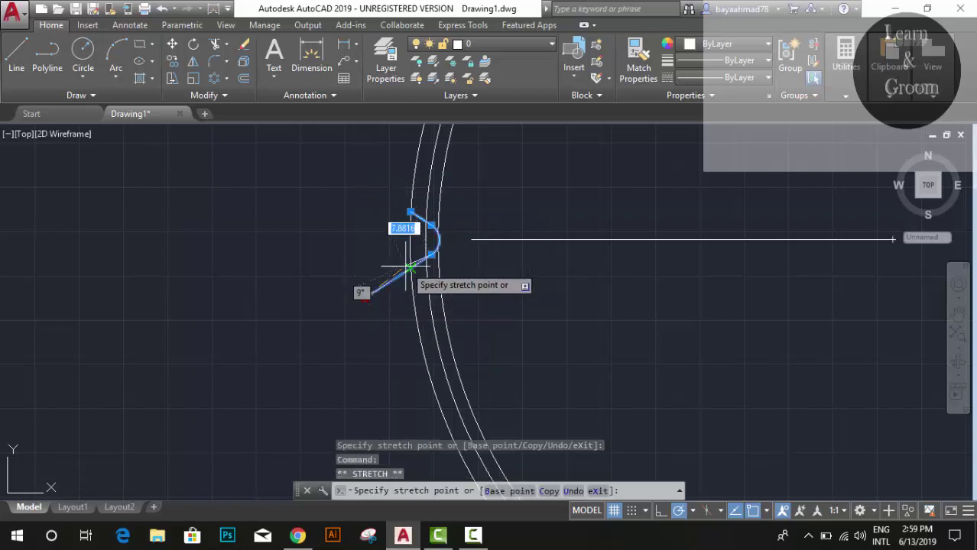
left_click(410, 268)
left_click(332, 274)
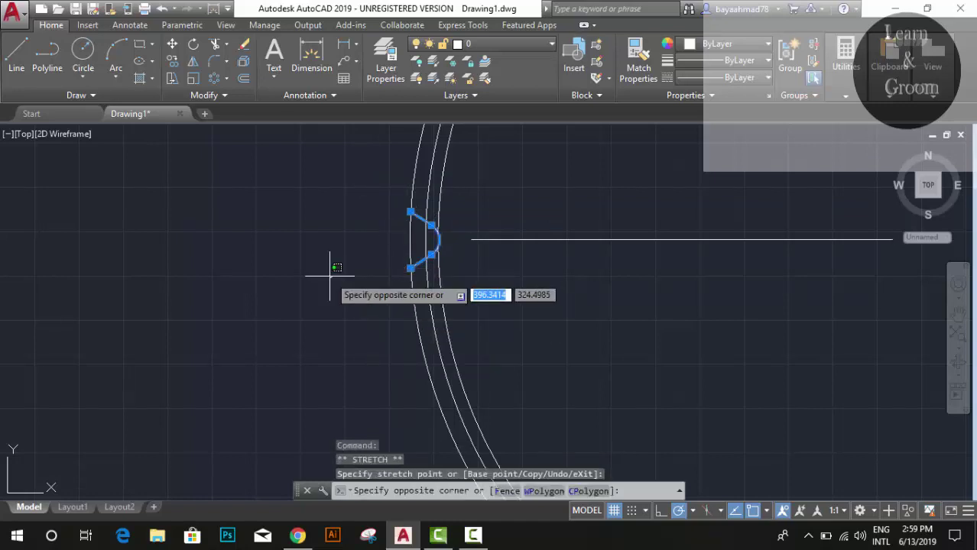
scroll(365, 244, "up", 2)
key("Escape")
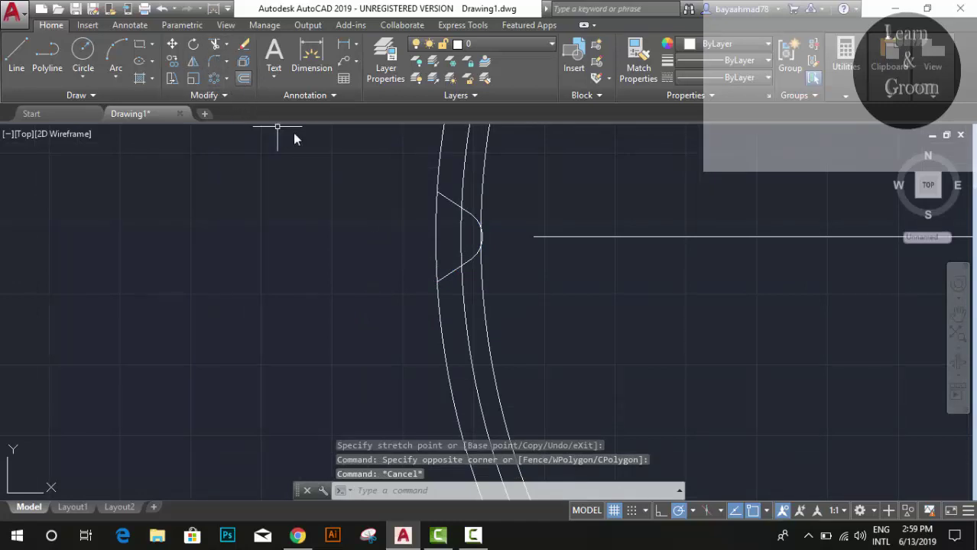
- Polar-array the reshaped tooth 54 times around the circle centre and exit the array
left_click(446, 200)
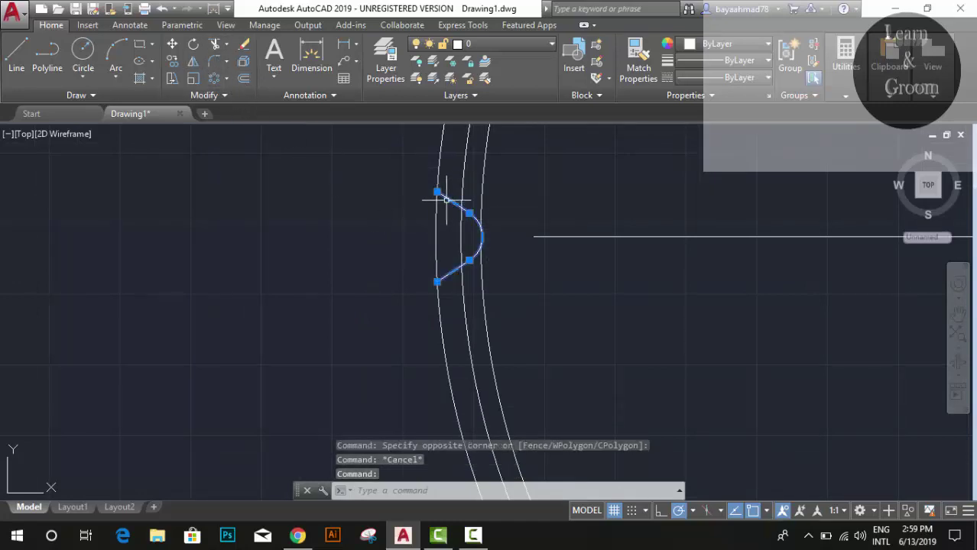
left_click(218, 79)
scroll(899, 247, "down", 3)
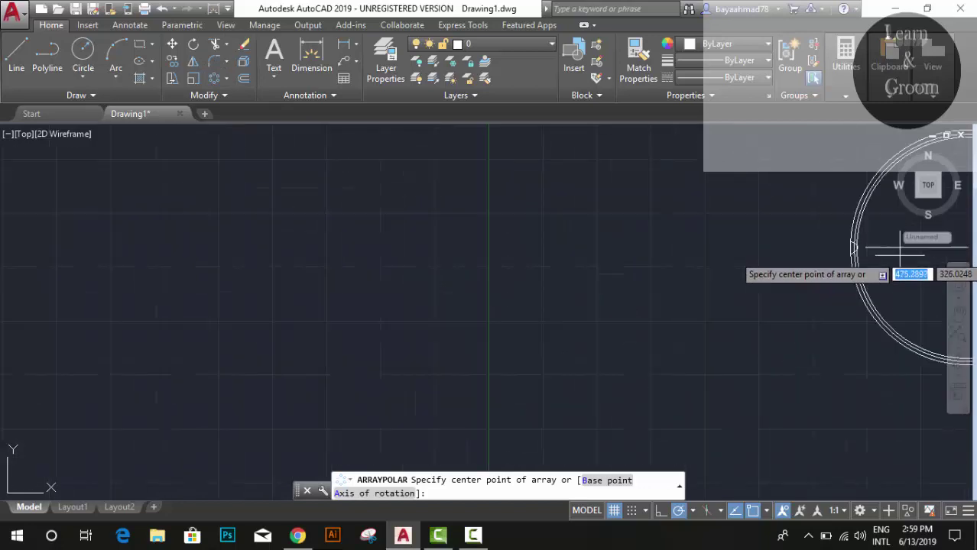
left_click(899, 250)
type("54")
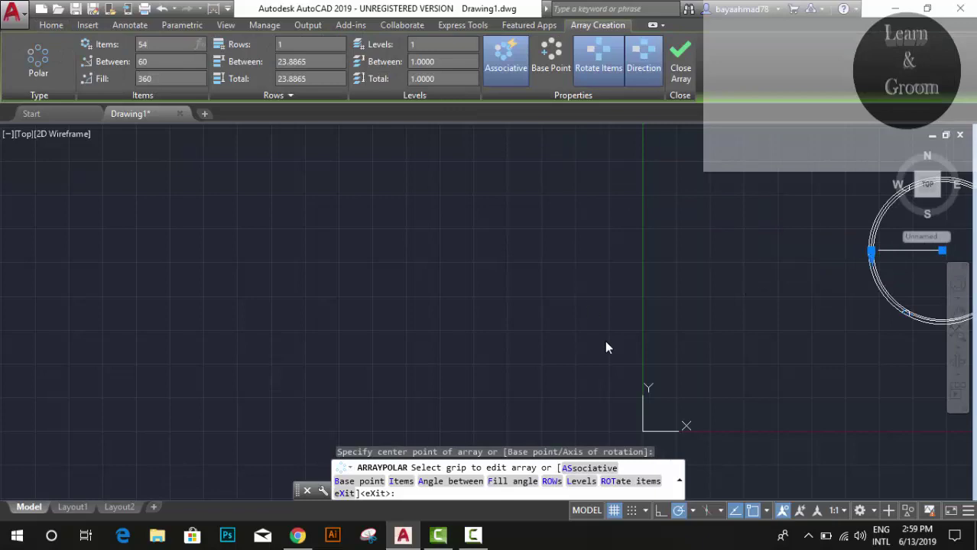
scroll(871, 321, "up", 1)
scroll(871, 306, "up", 2)
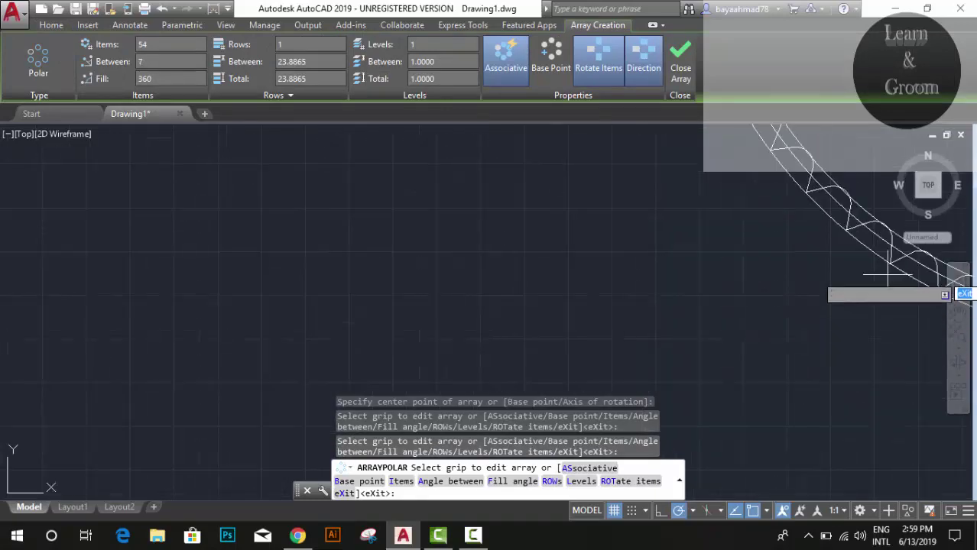
scroll(871, 229, "down", 2)
key("Escape")
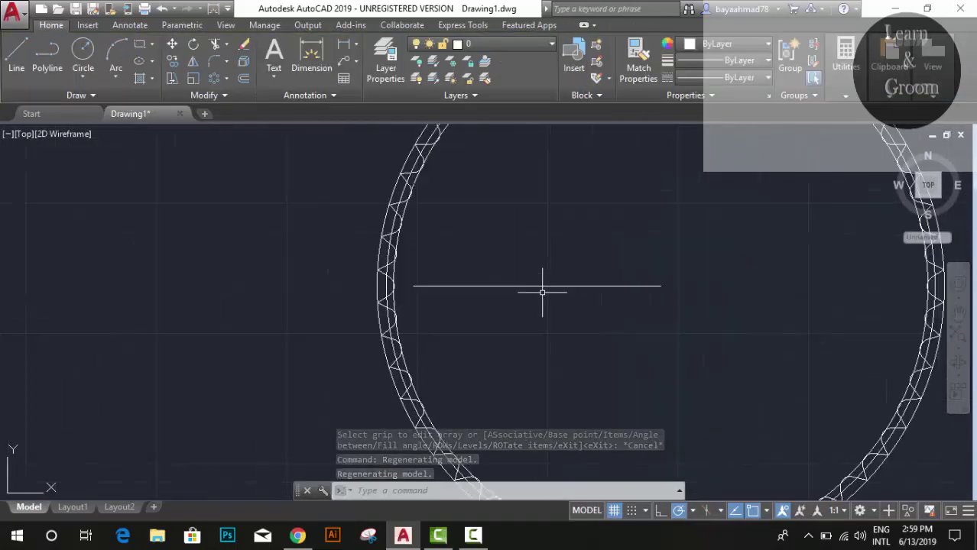
scroll(540, 290, "down", 3)
scroll(551, 273, "up", 3)
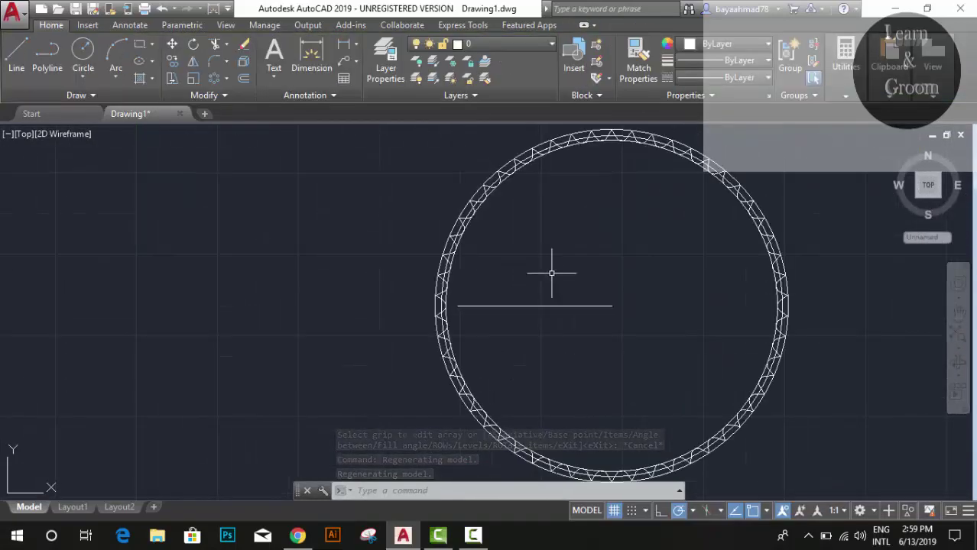
- Erase the outer guide circle and the horizontal radius line, leaving the 54-tooth ring
left_click(472, 192)
key("Delete")
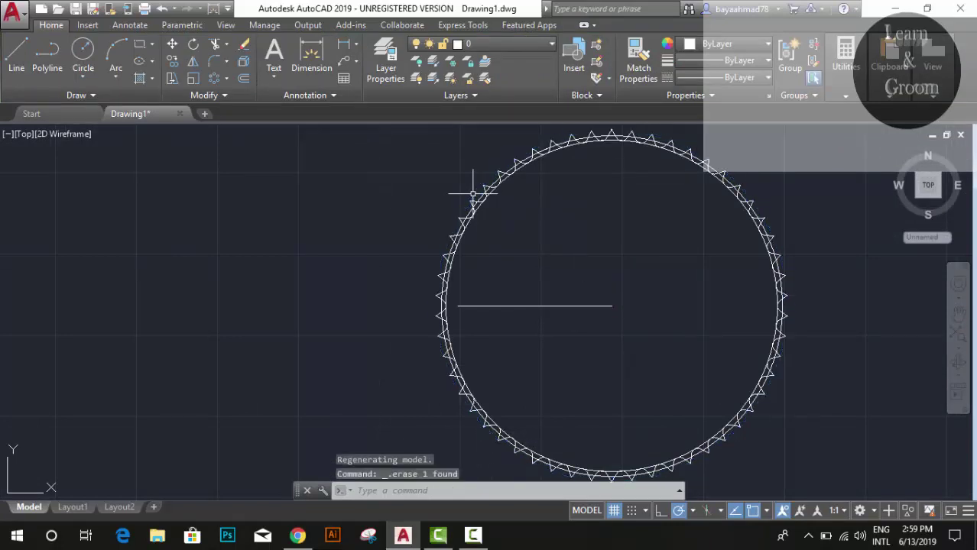
left_click(474, 193)
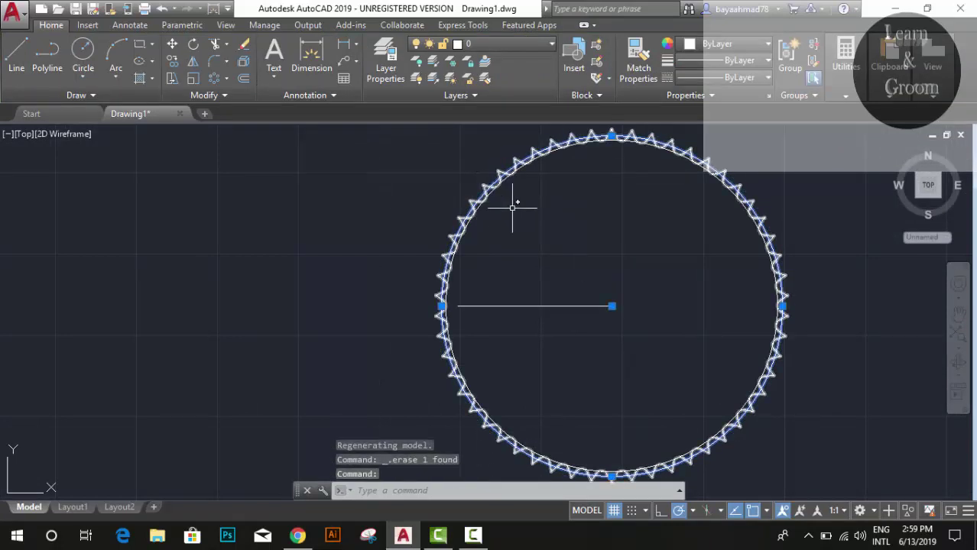
key("Escape")
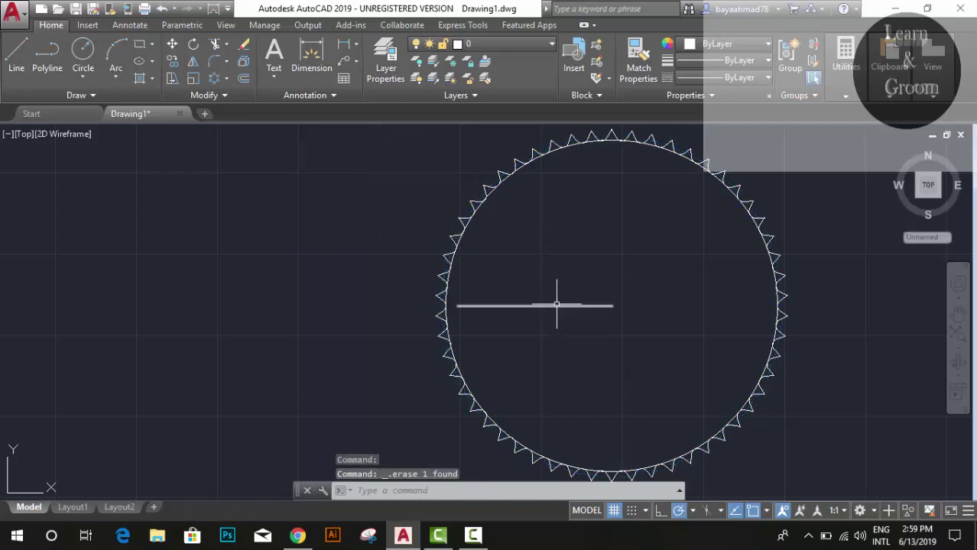
left_click(556, 306)
key("Delete")
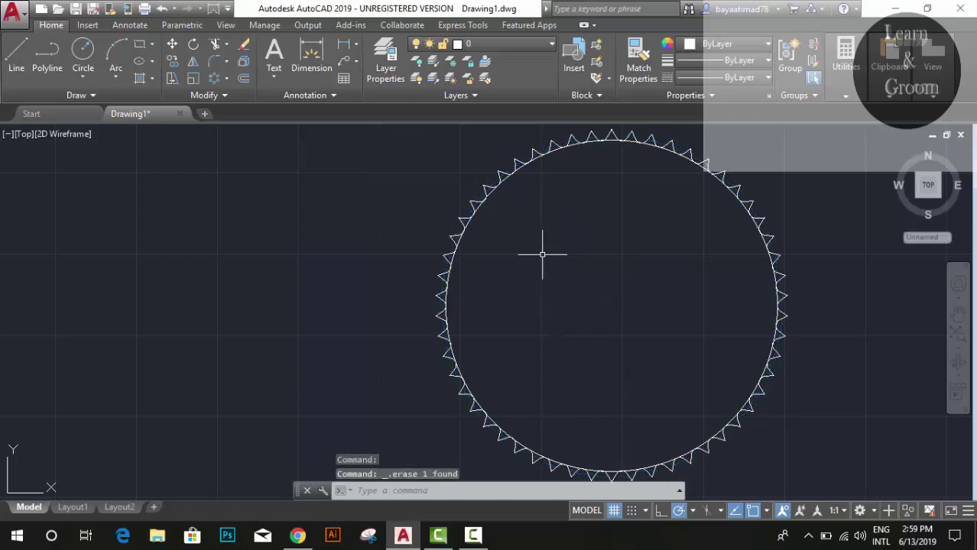
left_click(84, 77)
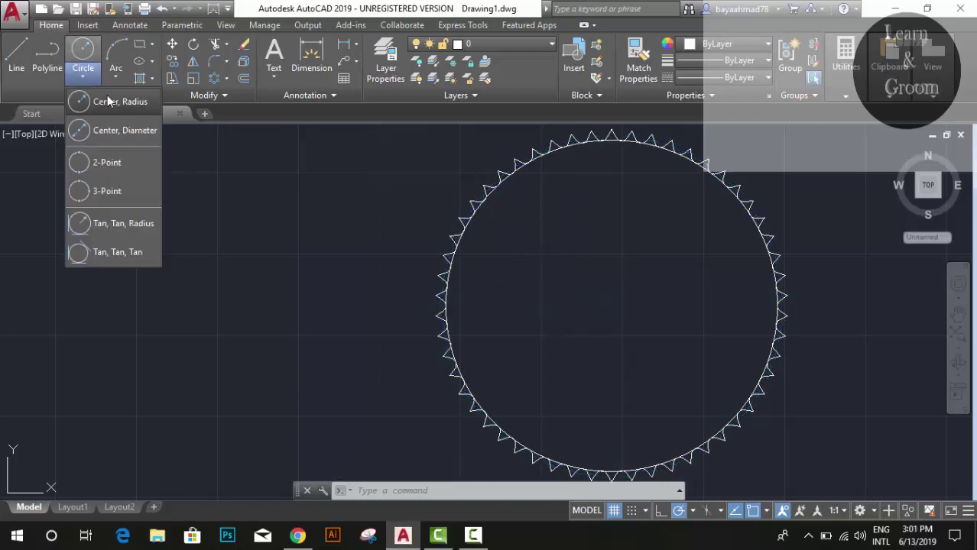
- Draw concentric 104- and 80-diameter circles centred on the gear centre
left_click(138, 136)
scroll(629, 314, "down", 2)
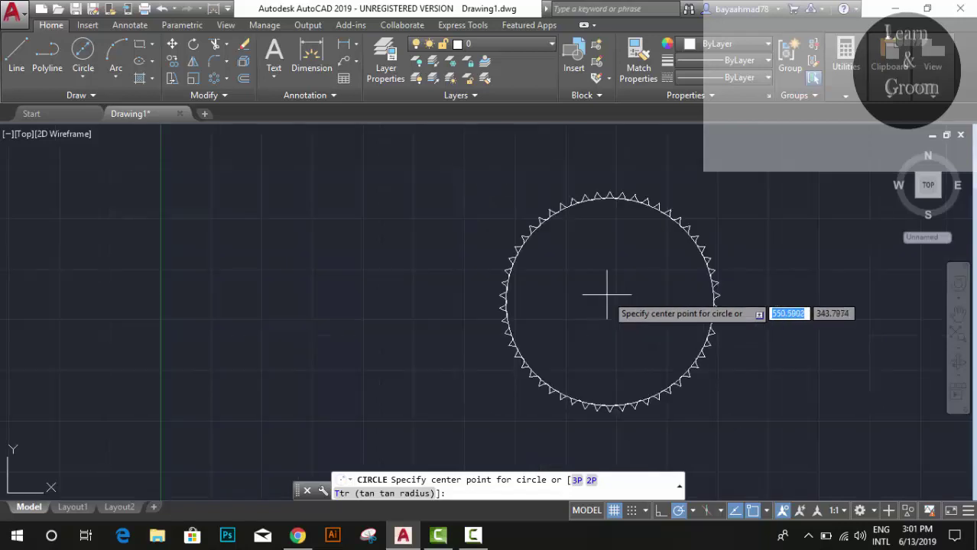
scroll(606, 294, "down", 2)
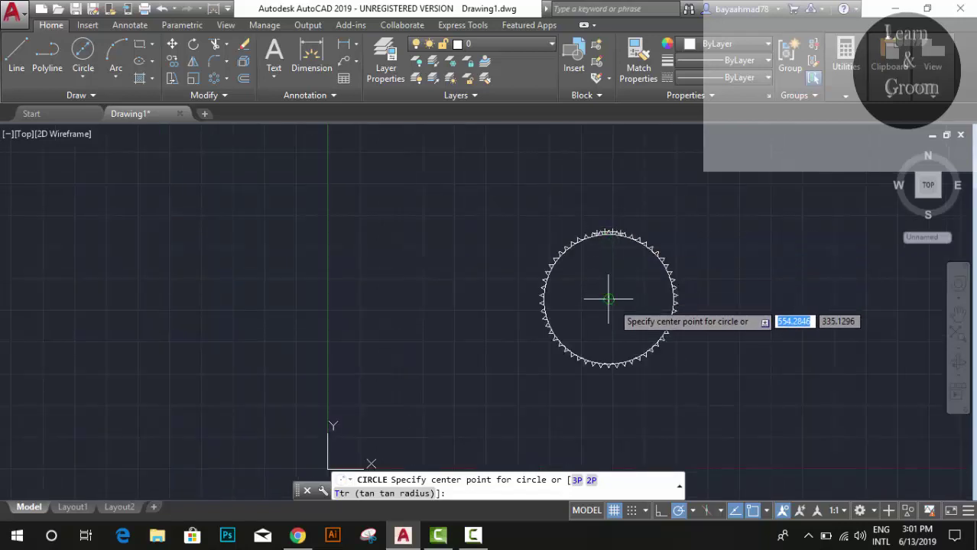
left_click(608, 299)
type("104")
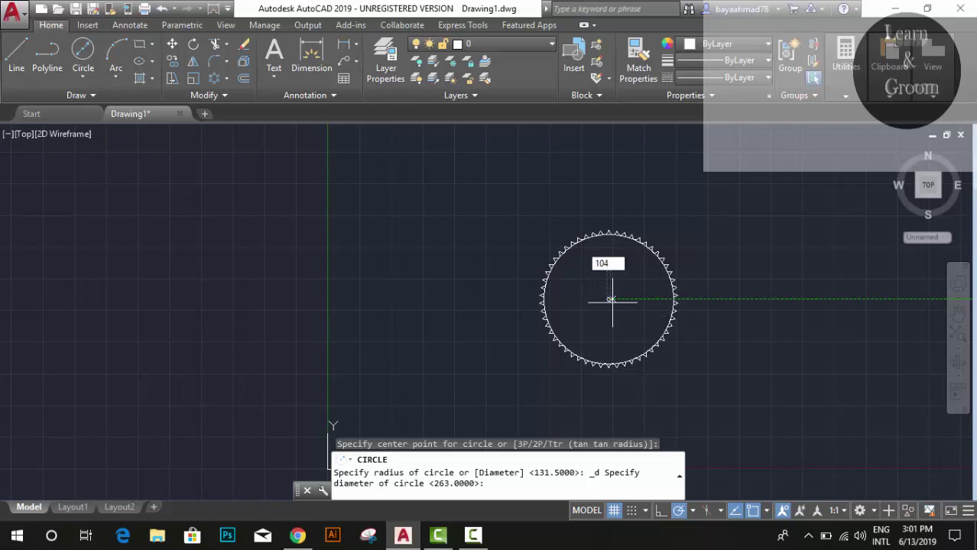
key("Return")
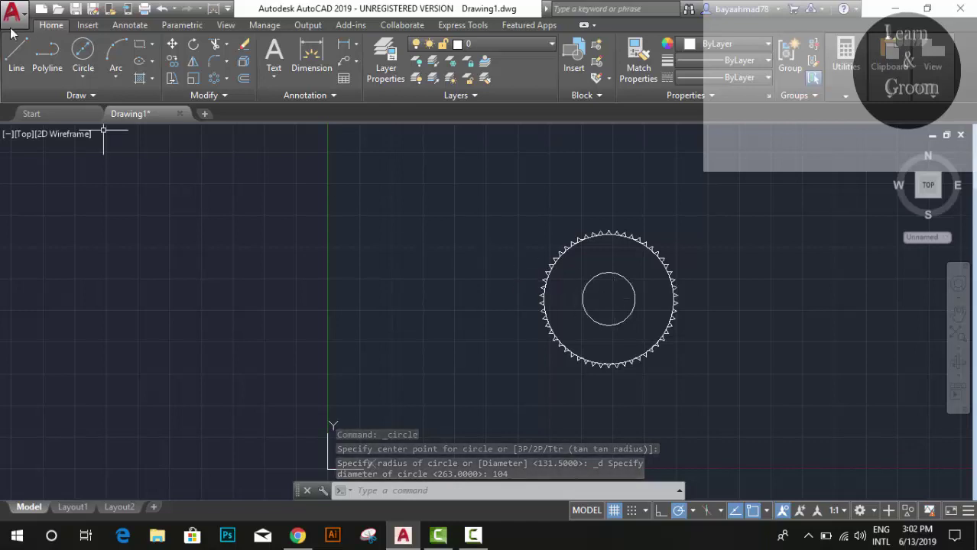
left_click(82, 52)
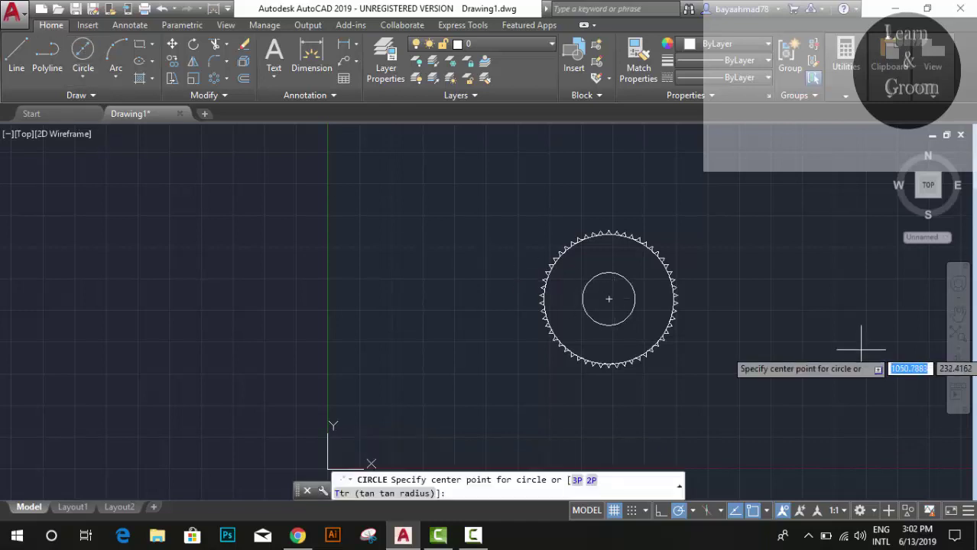
left_click(609, 301)
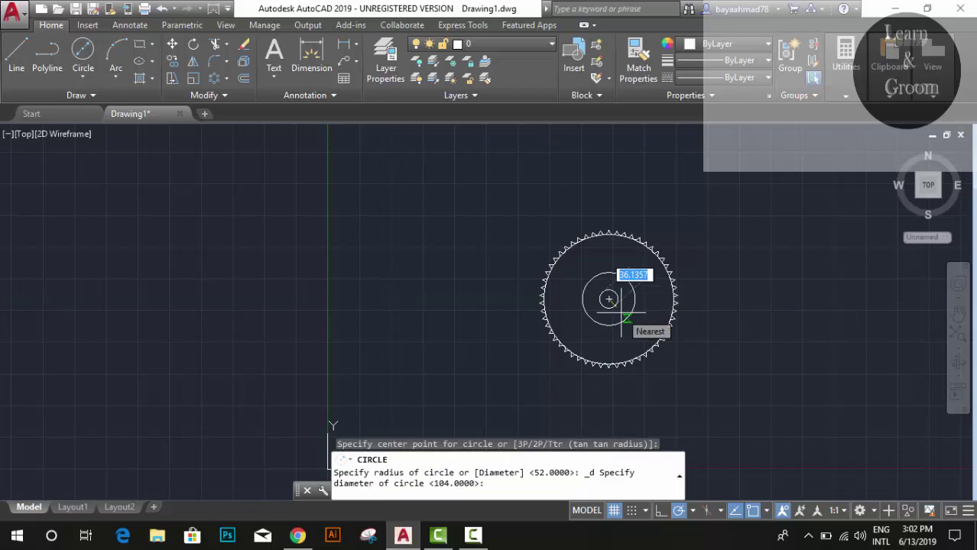
type("80")
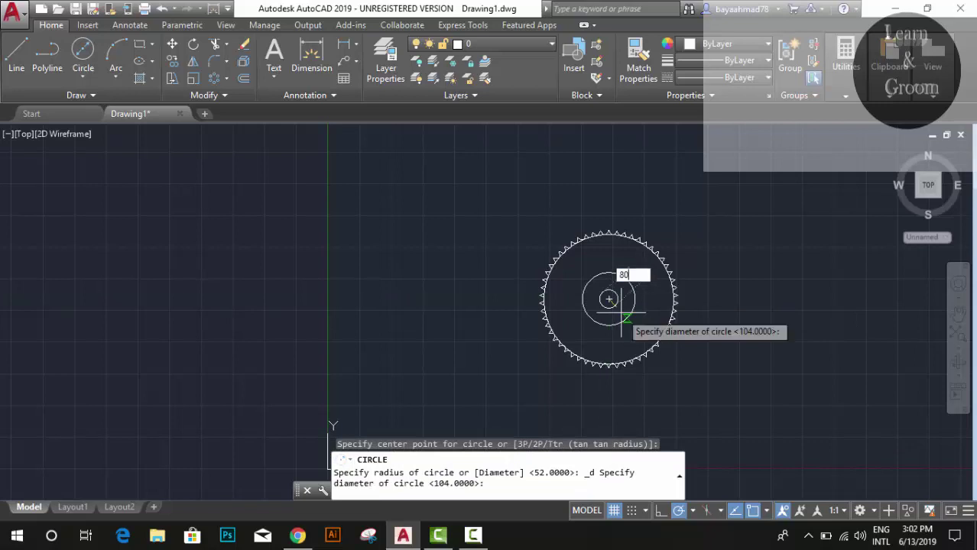
key("Return")
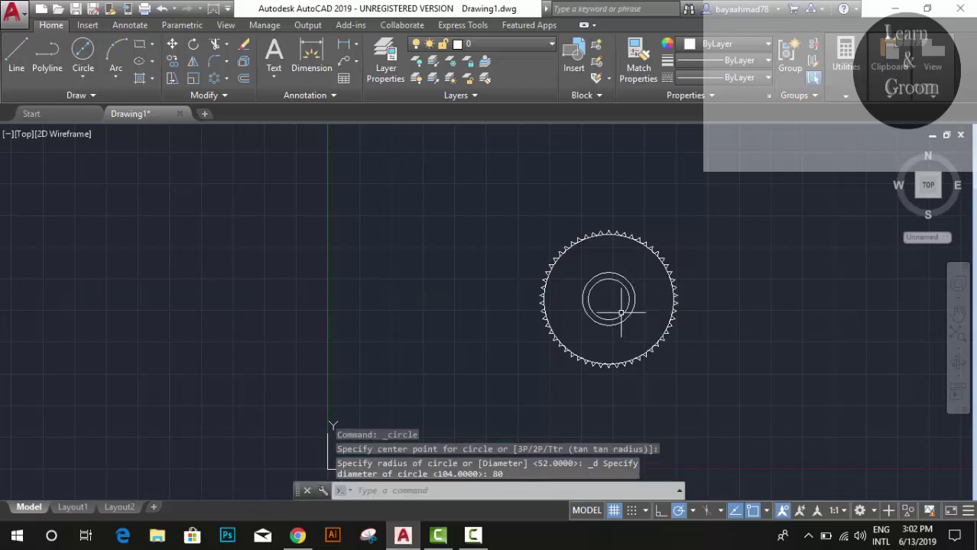
- Draw a 10-diameter bolt hole centred on the 80 circle's top quadrant
scroll(600, 270, "up", 4)
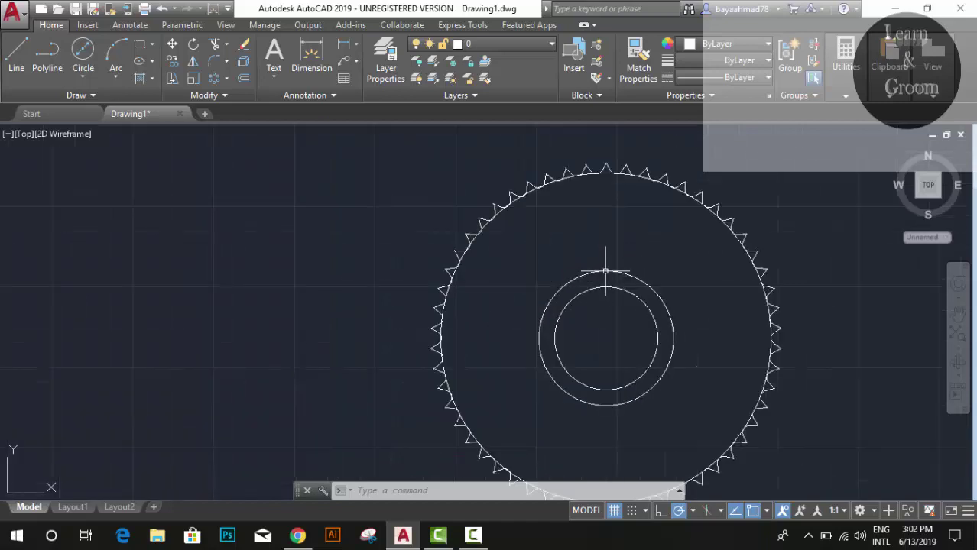
left_click(83, 50)
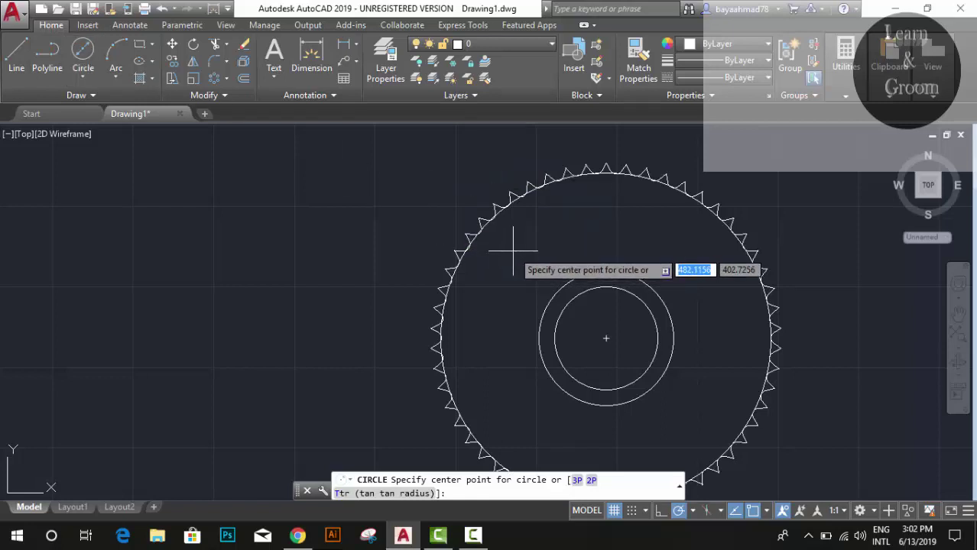
left_click(605, 271)
type("10")
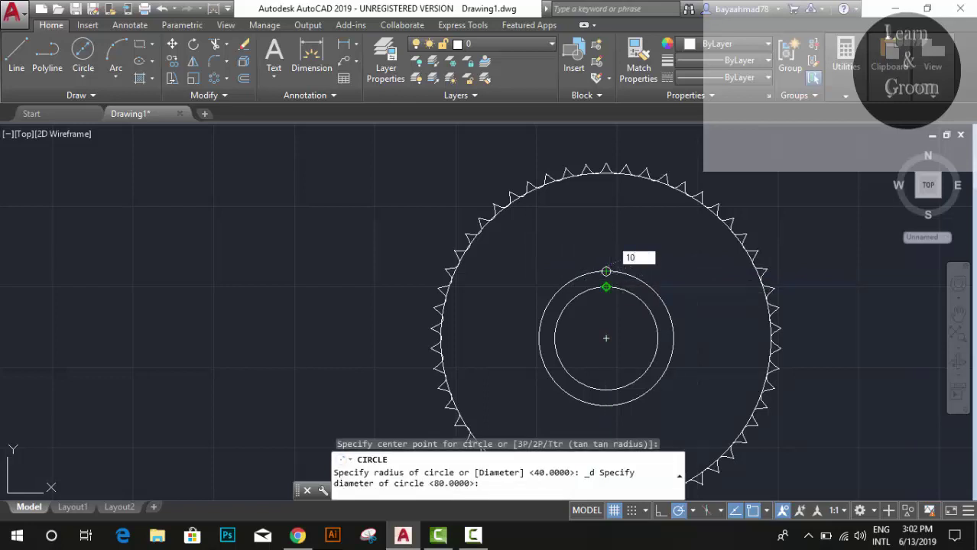
key("Return")
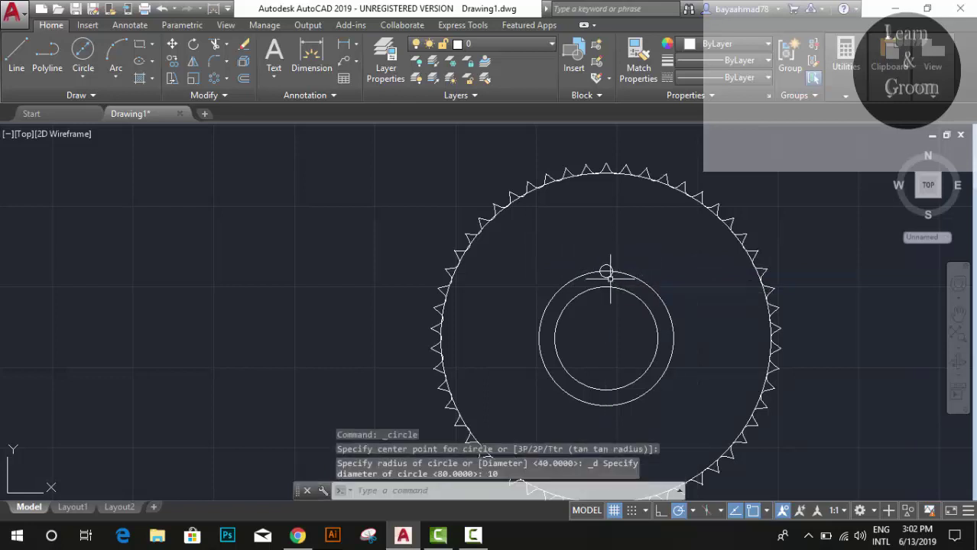
left_click(605, 271)
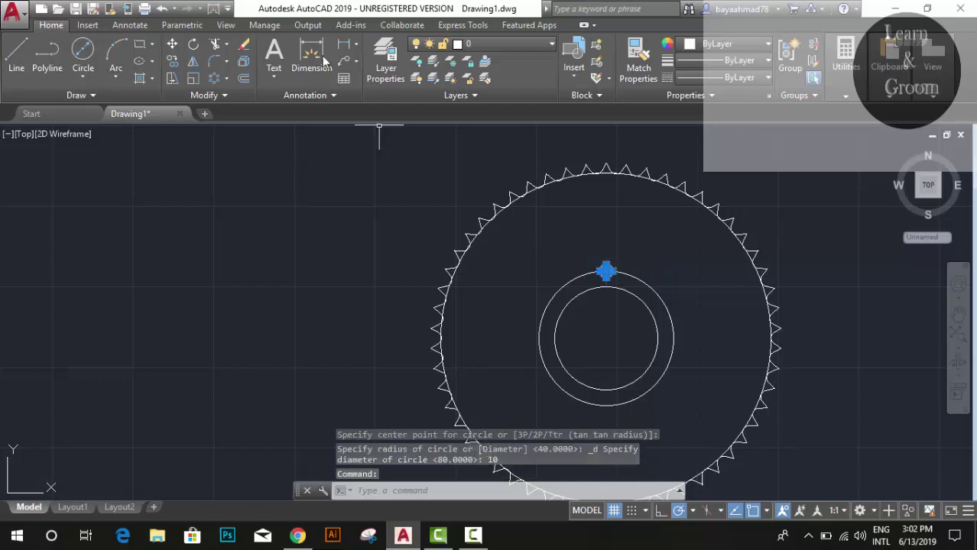
- Polar-array the bolt hole into six around the hub centre, then erase the hub guide circle
left_click(214, 78)
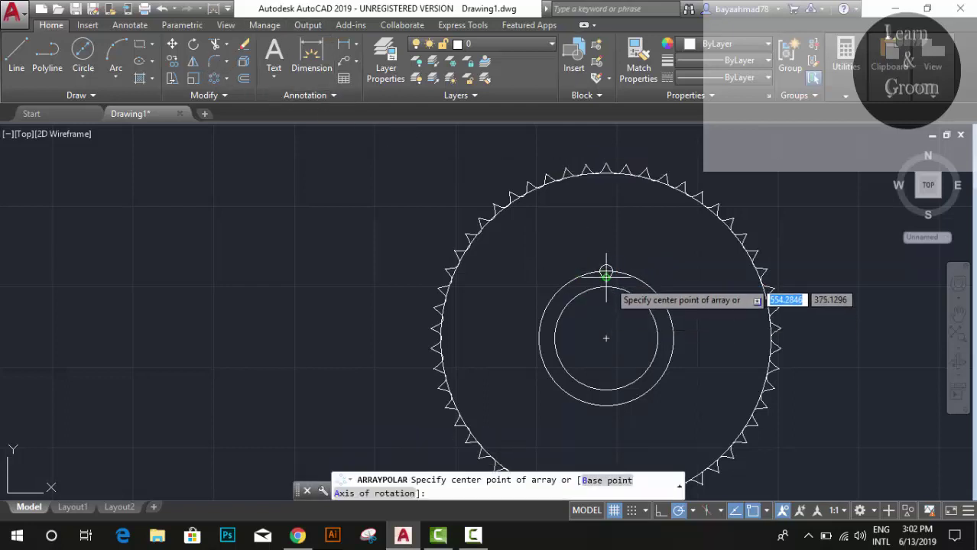
left_click(605, 338)
left_click(605, 338)
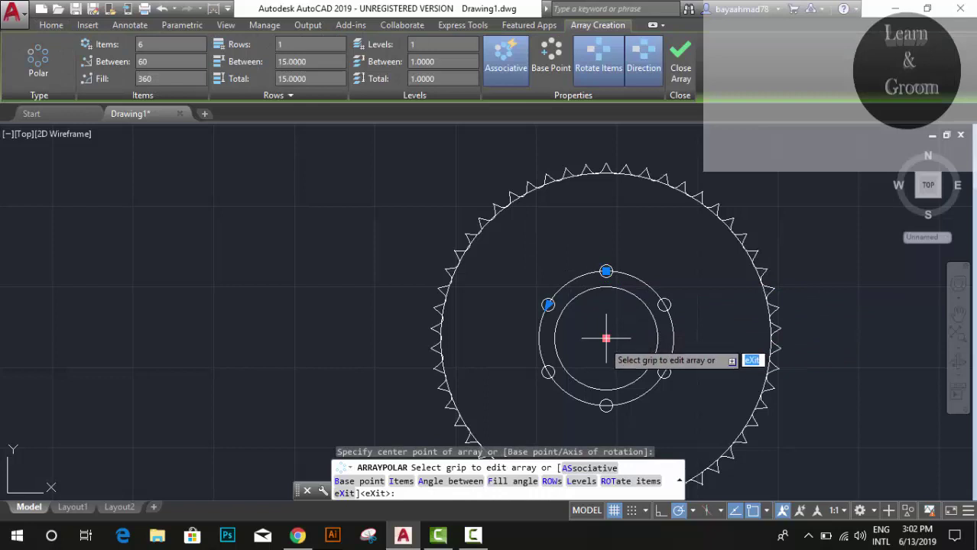
key("Escape")
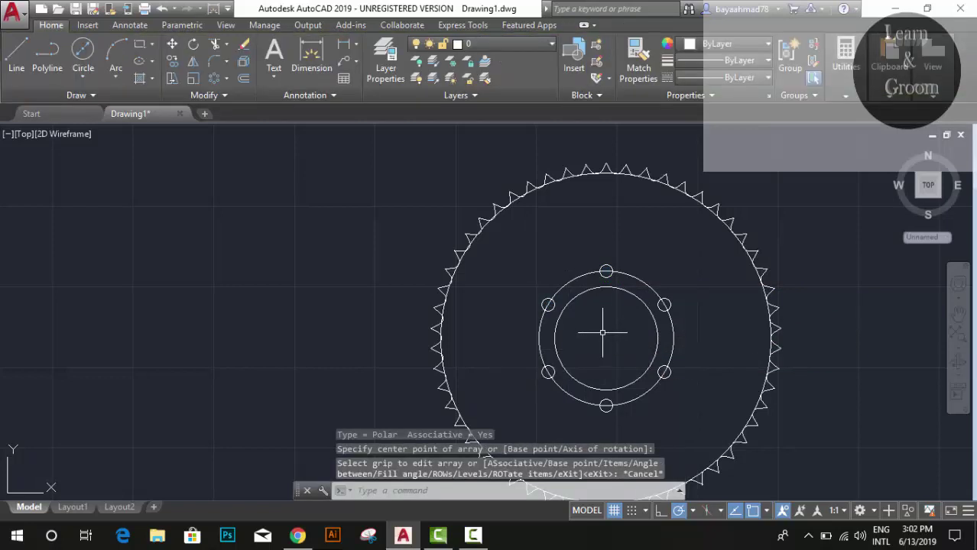
left_click(630, 276)
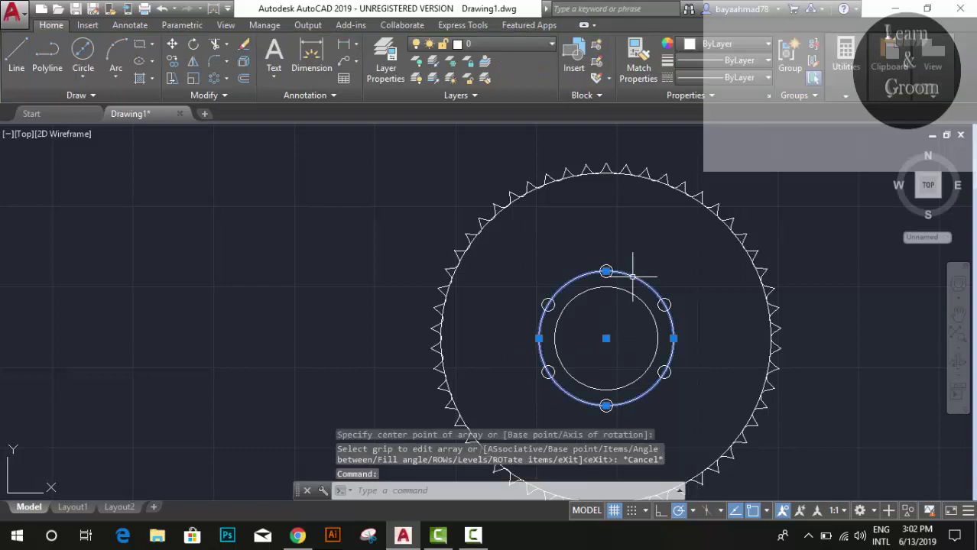
key("Delete")
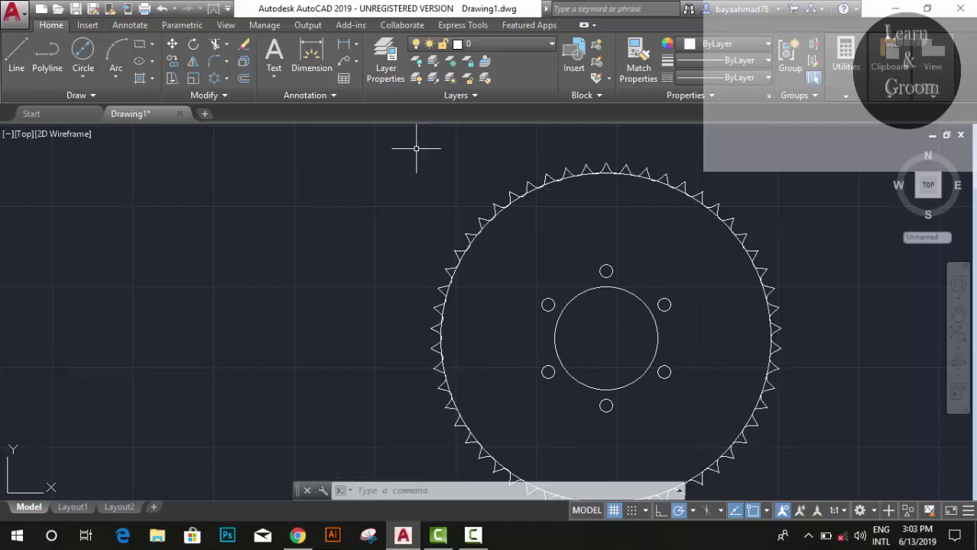
- Draw lines from the hub centre up past the rim, 45 left, then down level with the centre
left_click(16, 53)
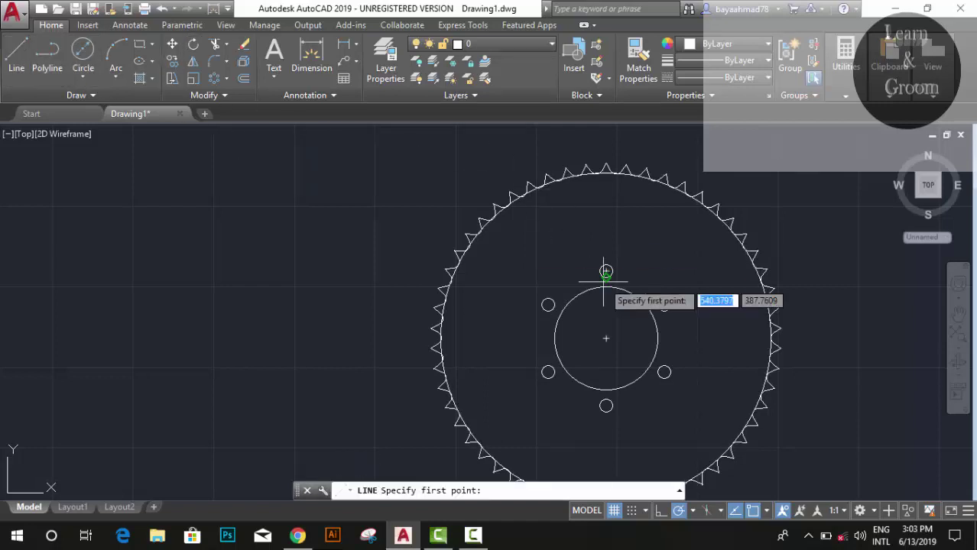
left_click(606, 338)
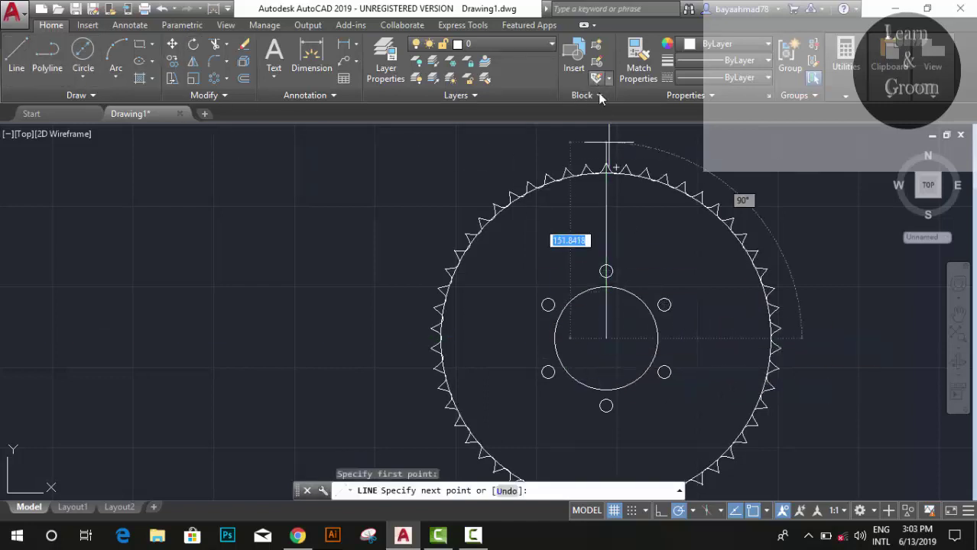
left_click(606, 144)
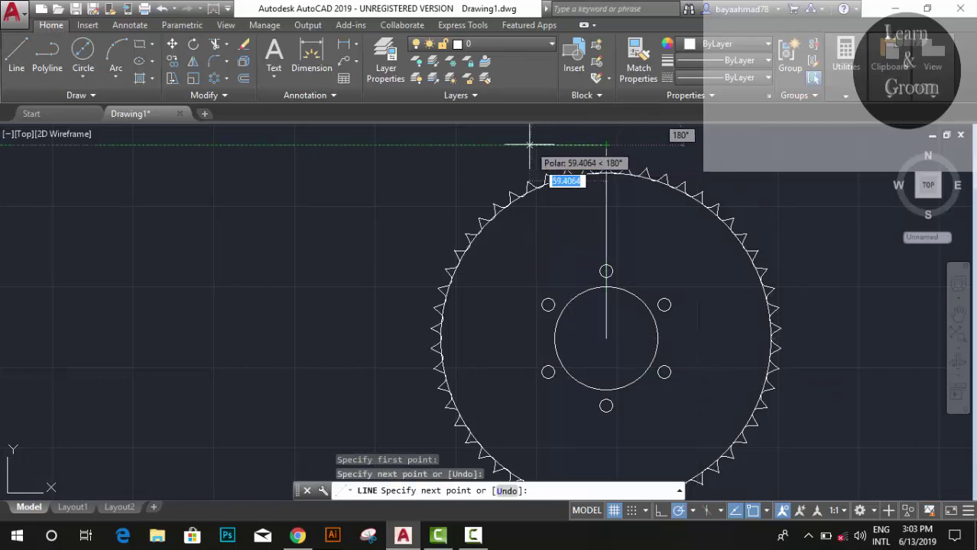
type("45")
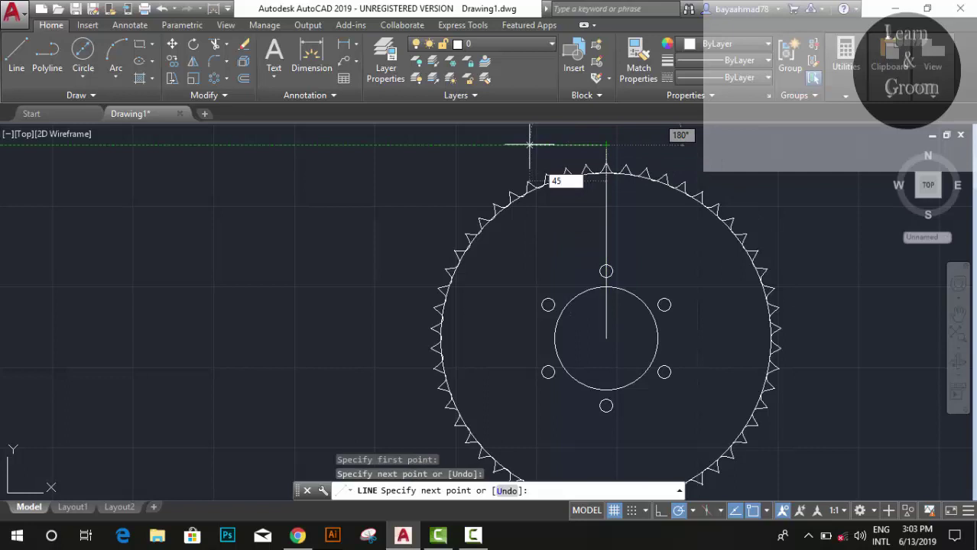
key("Return")
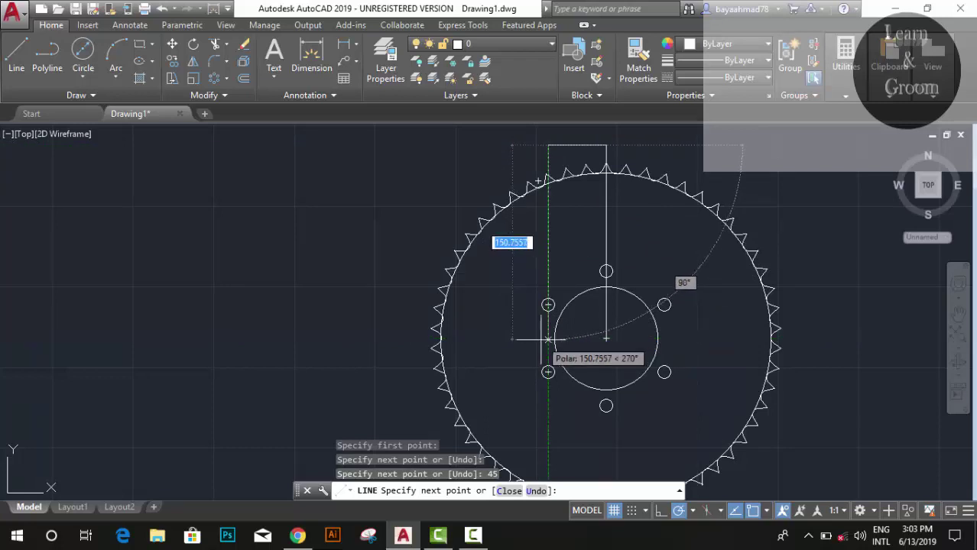
left_click(548, 338)
key("Return")
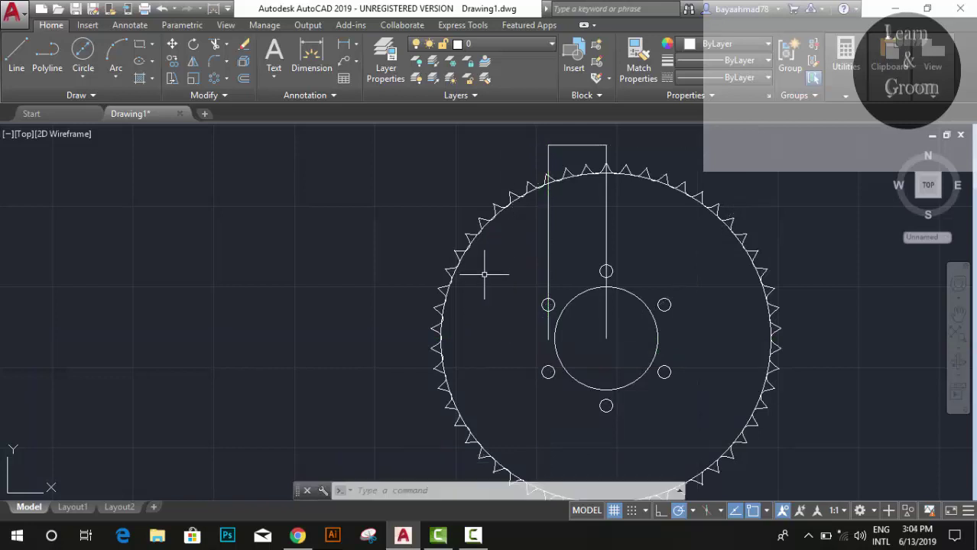
- Draw a radius-113 circle centred on the hub centre
left_click(85, 78)
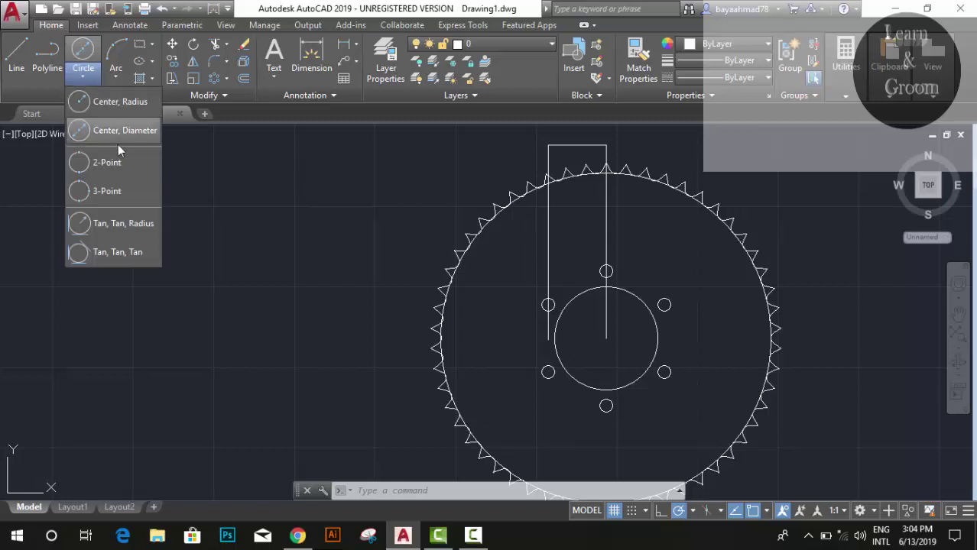
left_click(139, 102)
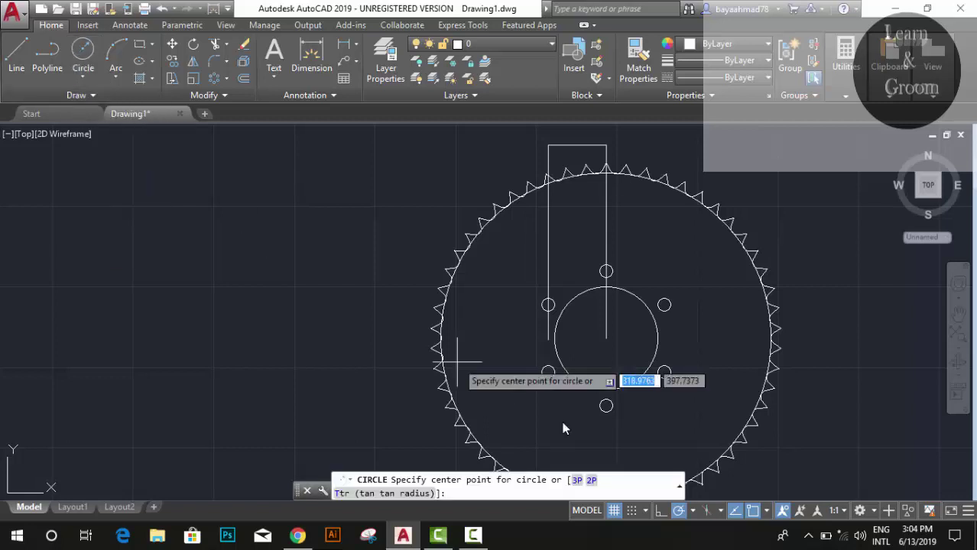
left_click(606, 338)
type("113")
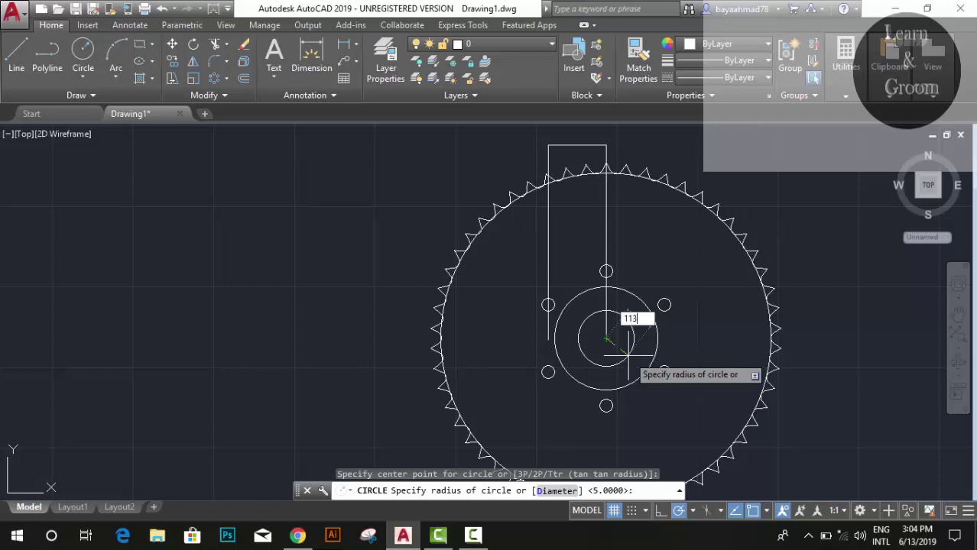
key("Return")
- Draw lines from the hub centre left past the rim, up 49, then right to the tall outline
type("l")
key("Return")
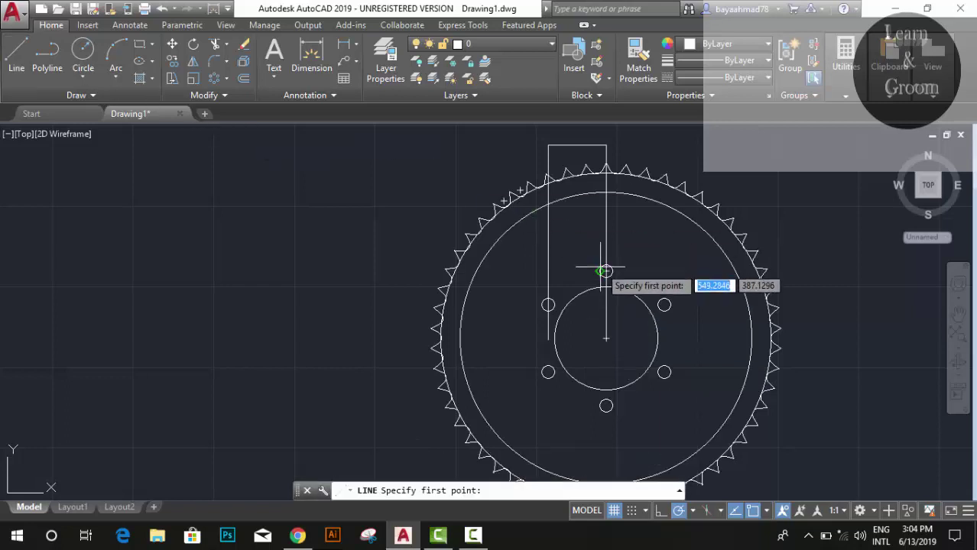
left_click(606, 338)
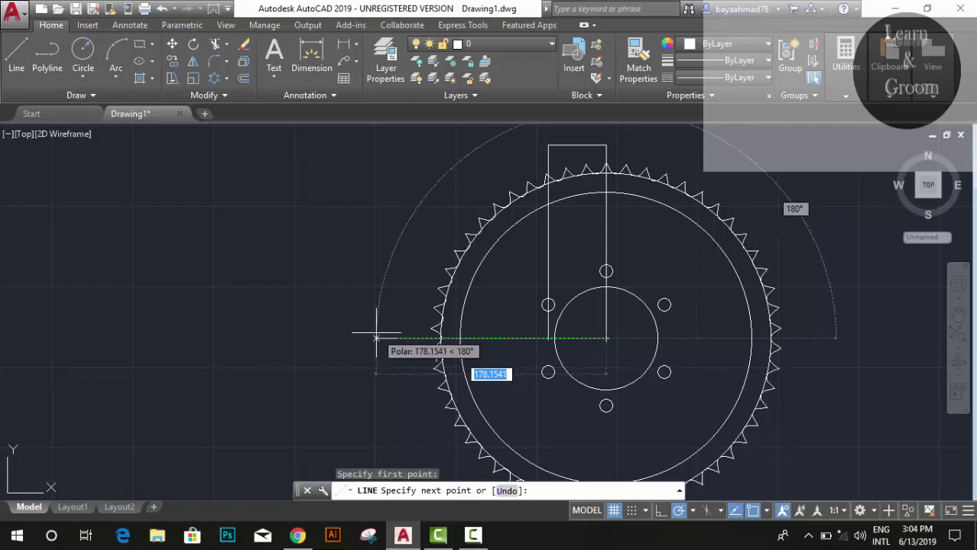
left_click(376, 337)
key("Escape")
key("Return")
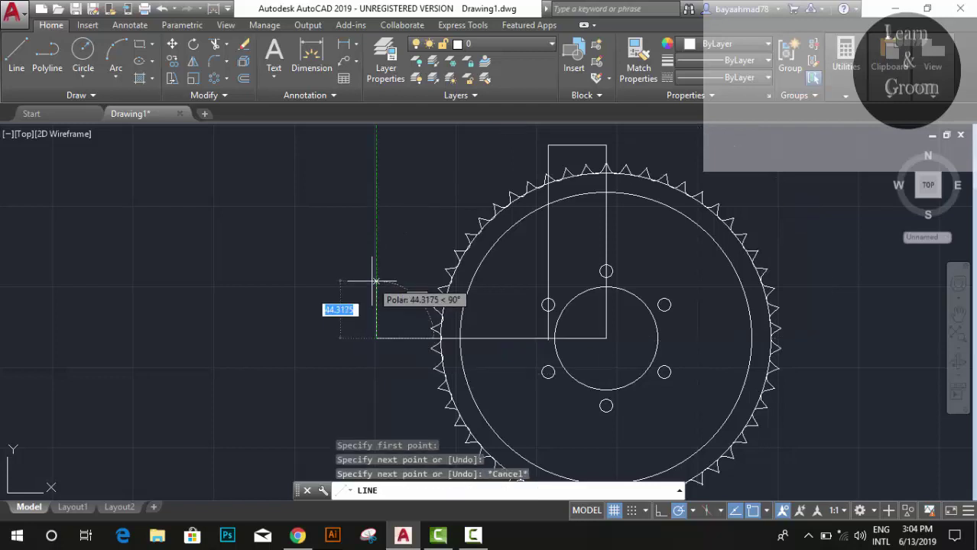
type("49")
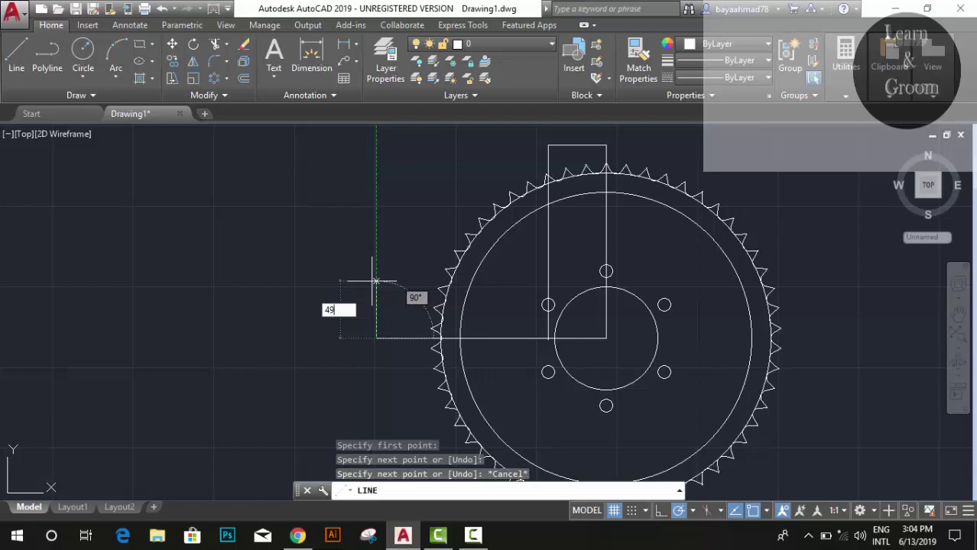
key("Return")
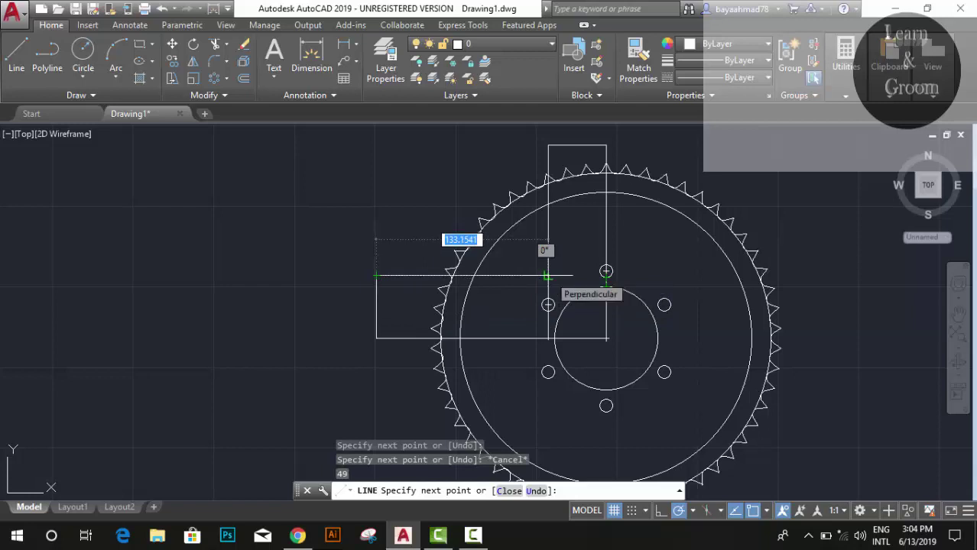
left_click(547, 275)
key("Escape")
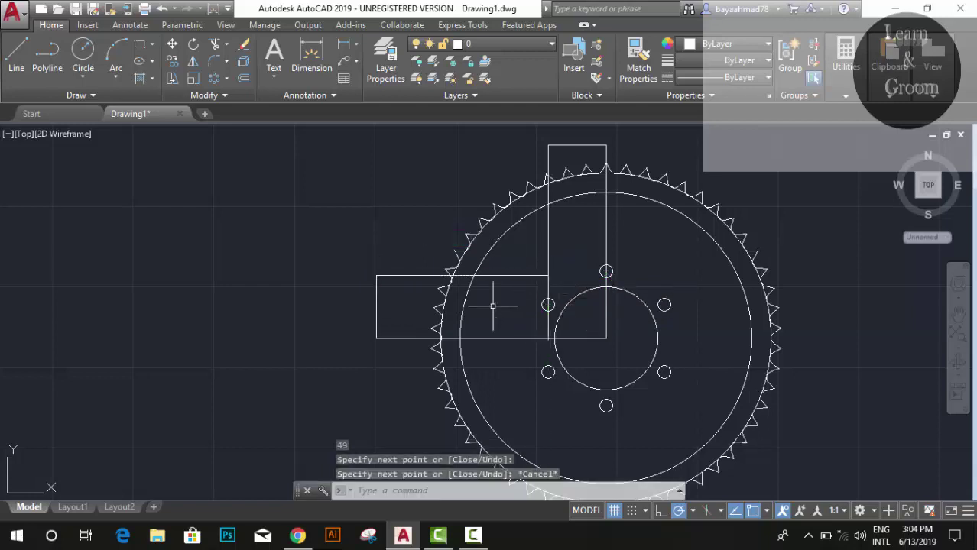
- Trim away the inner line where the tall and left outlines overlap
left_click(313, 127)
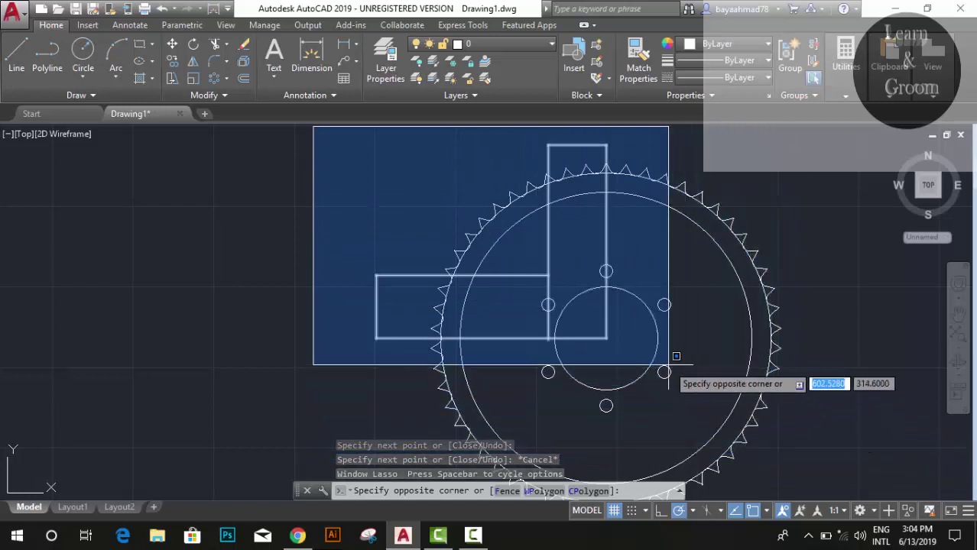
left_click(668, 376)
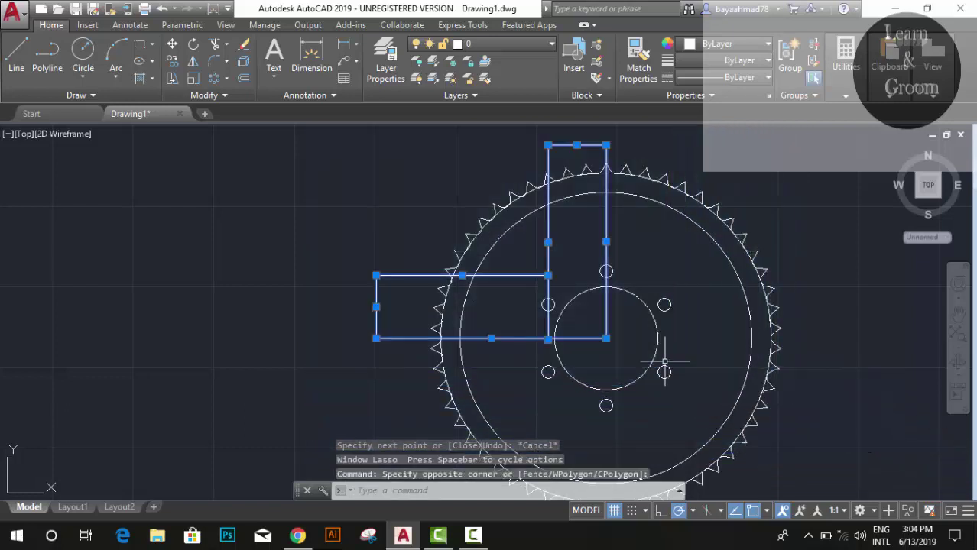
left_click(214, 43)
left_click(548, 284)
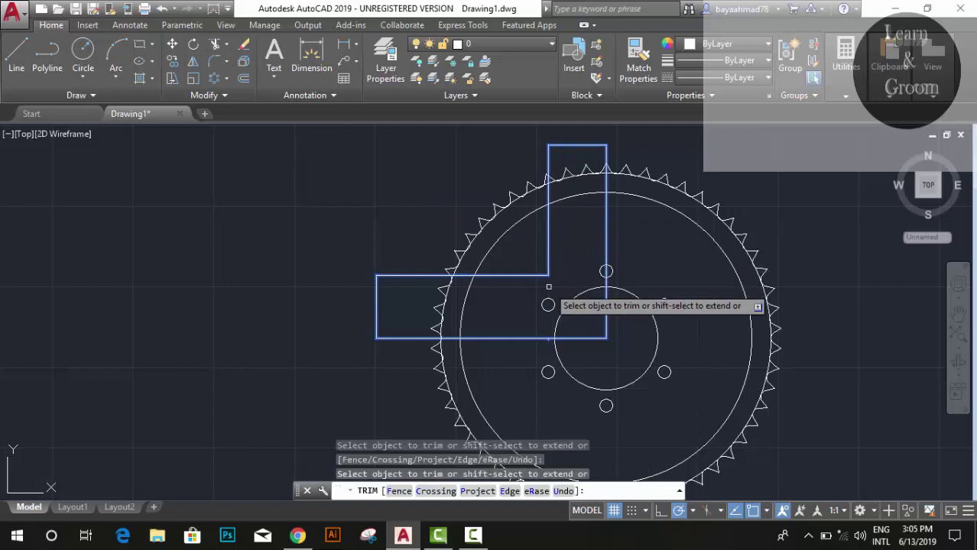
key("Escape")
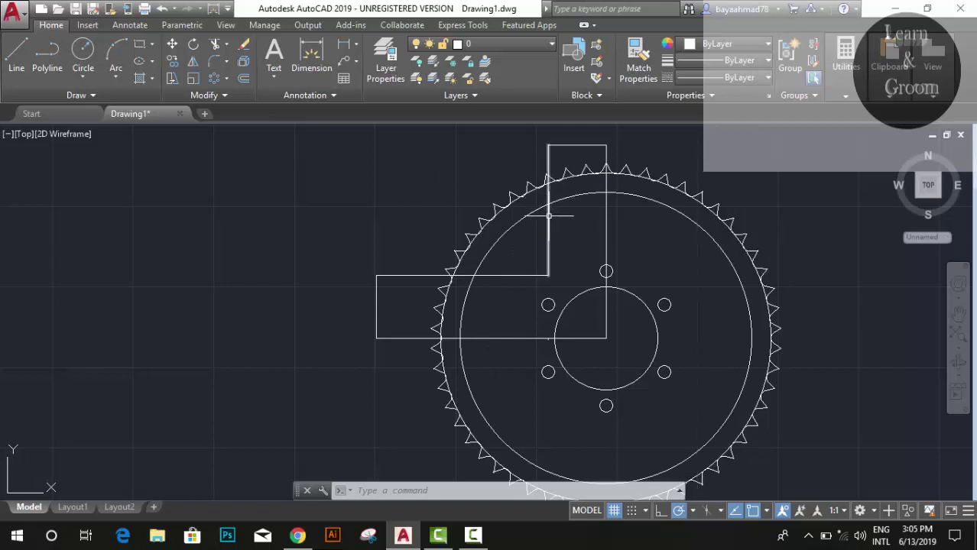
left_click(548, 215)
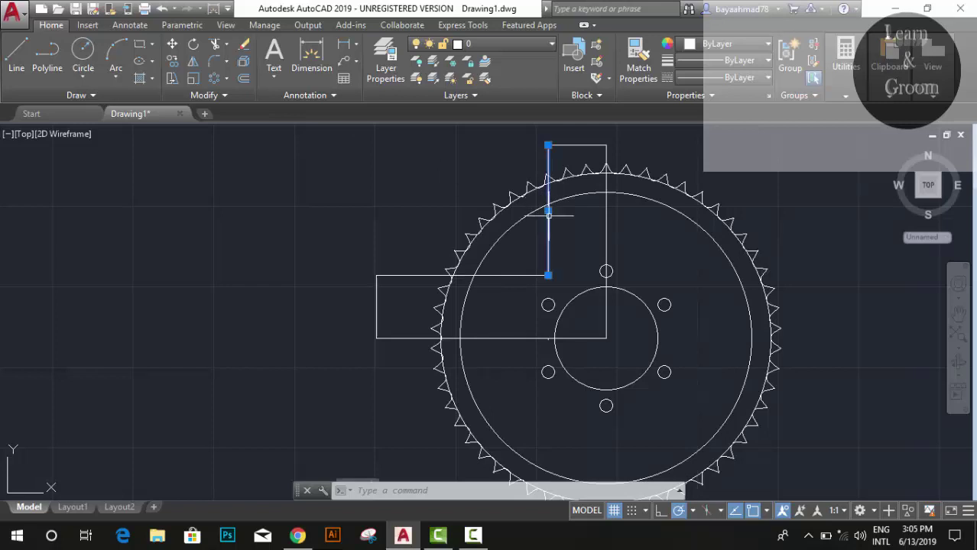
- Fillet the upper cutout's left edge with the 113 circle at radius 9.5
left_click(216, 61)
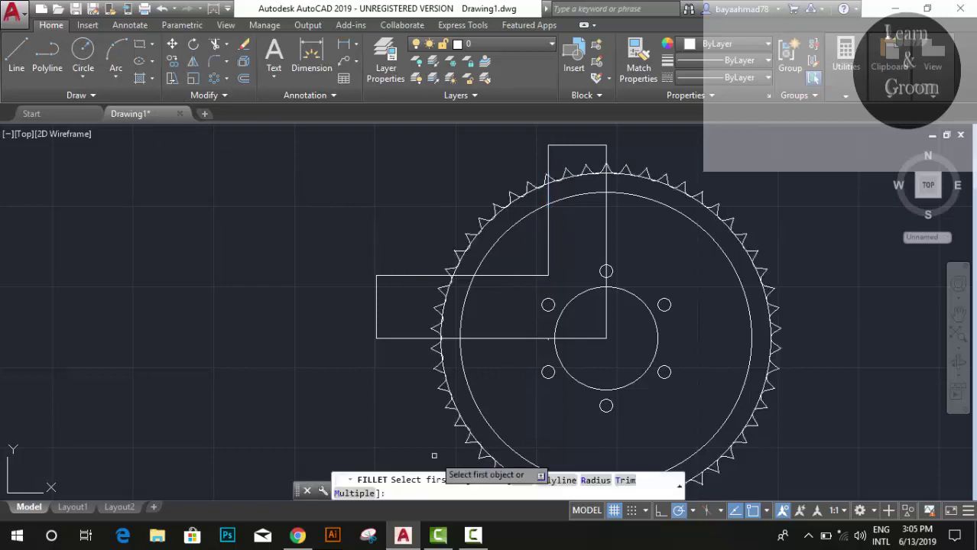
left_click(595, 480)
type("9.5")
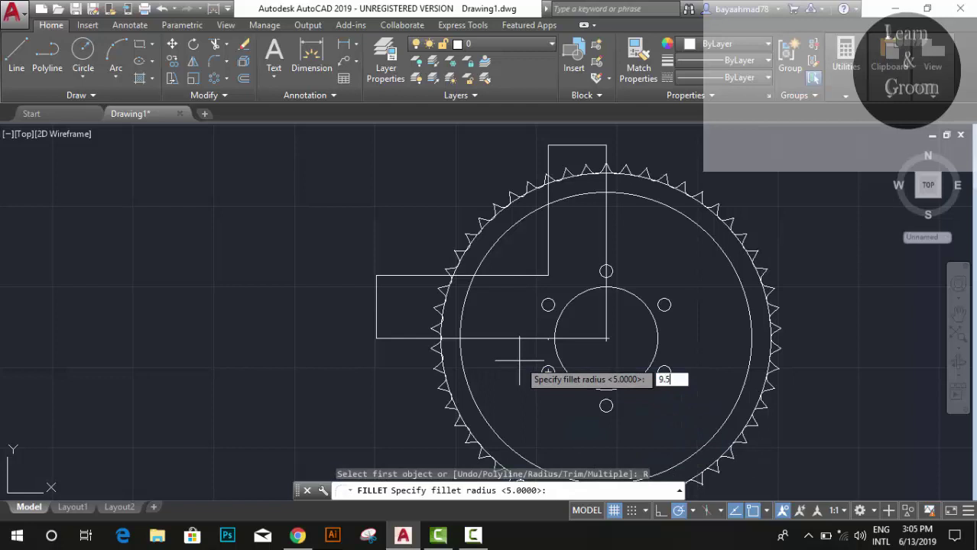
key("Return")
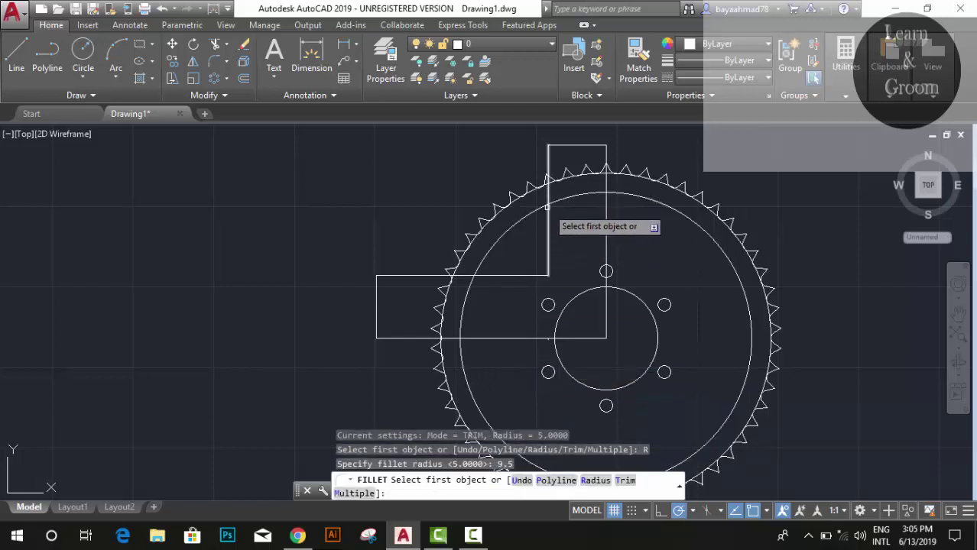
left_click(537, 209)
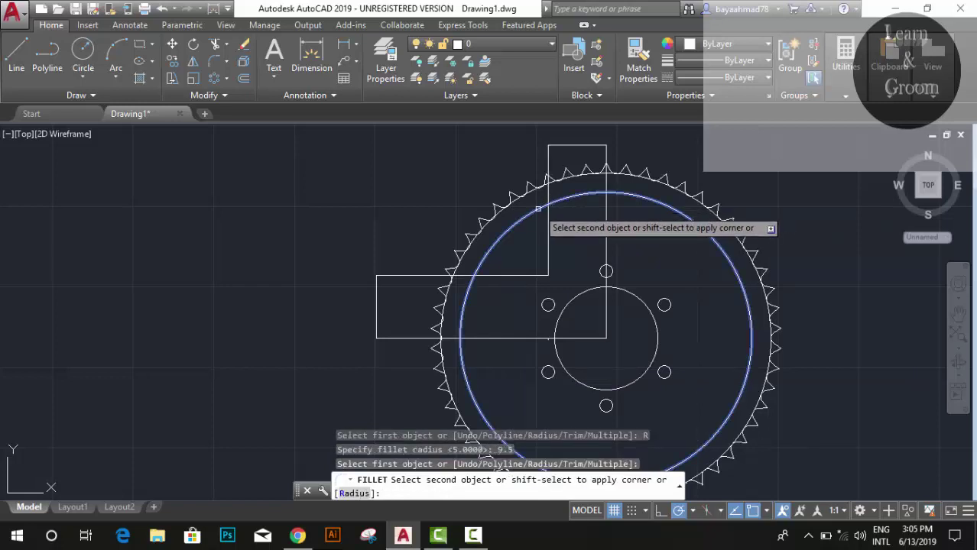
left_click(548, 219)
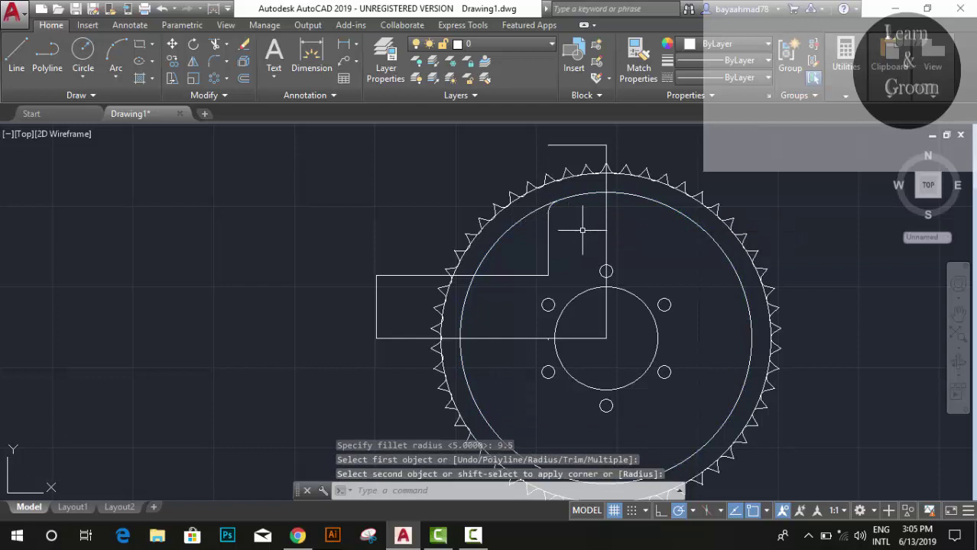
- Draw a 30° line from the cutout's lower-left corner to the inner circle, then delete the vertical centre line
left_click(16, 53)
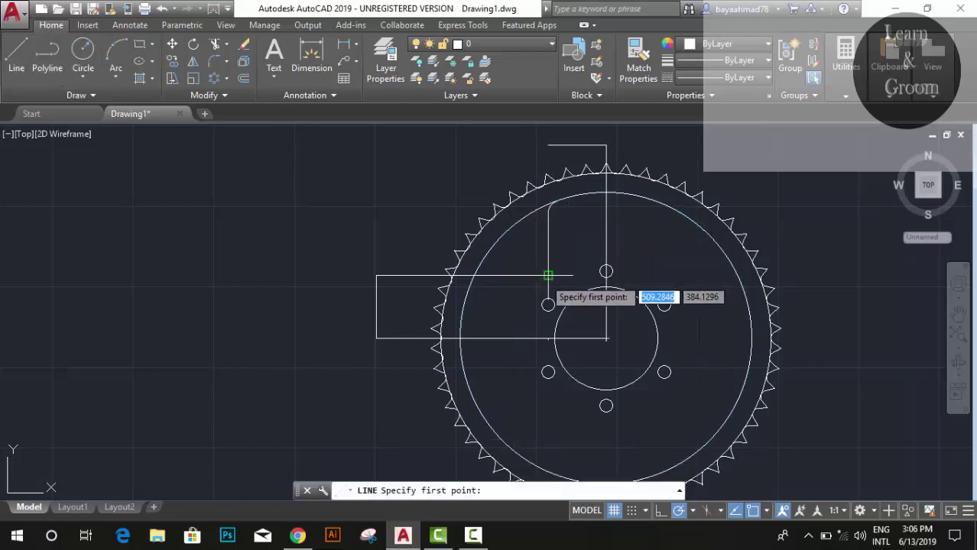
left_click(548, 275)
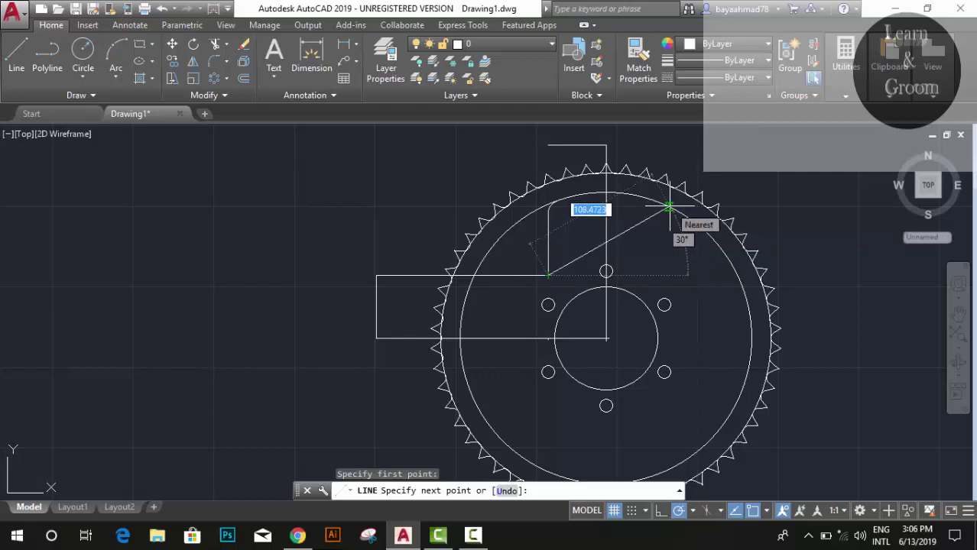
left_click(669, 206)
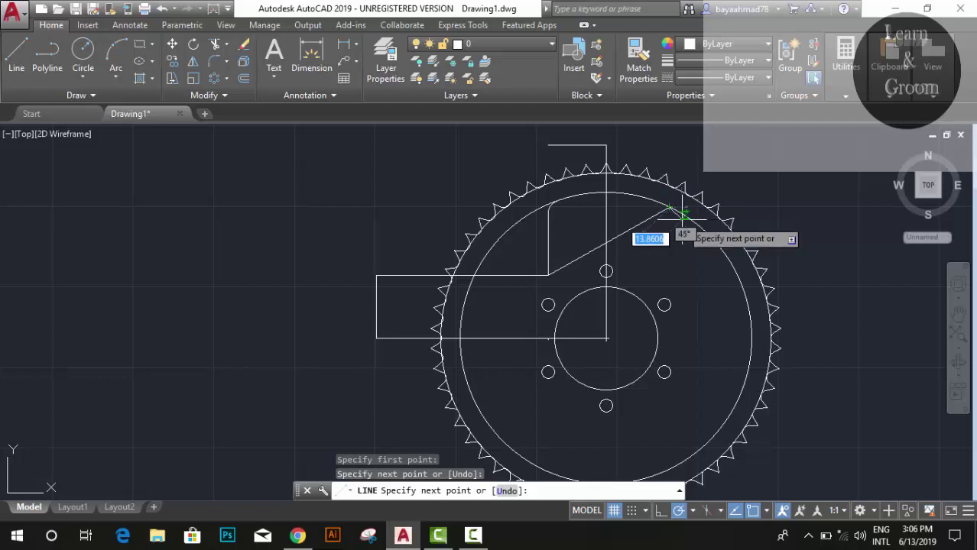
key("Escape")
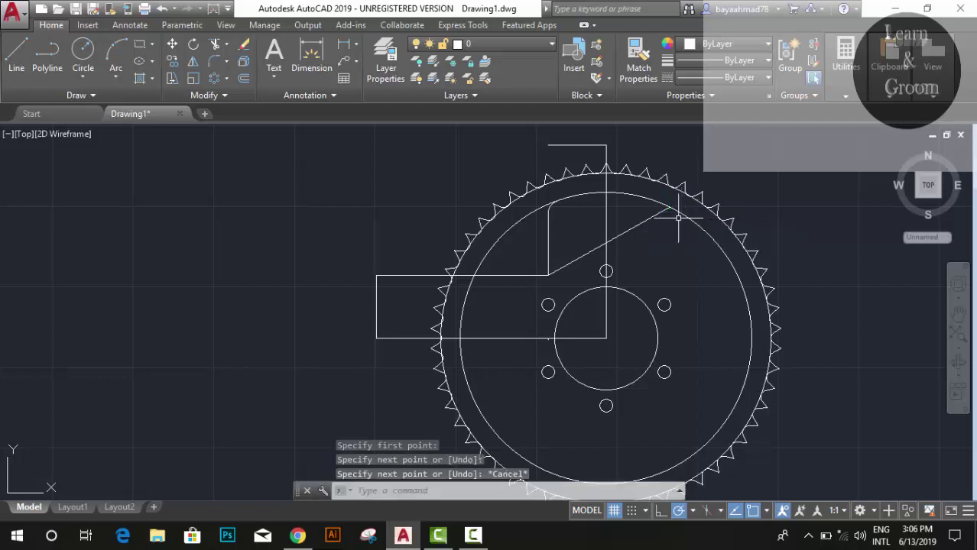
left_click(607, 222)
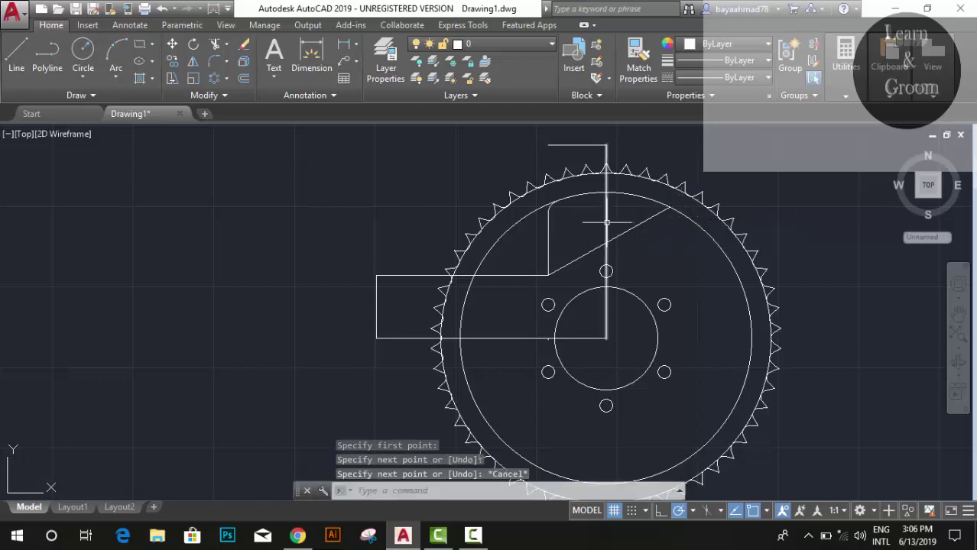
key("Delete")
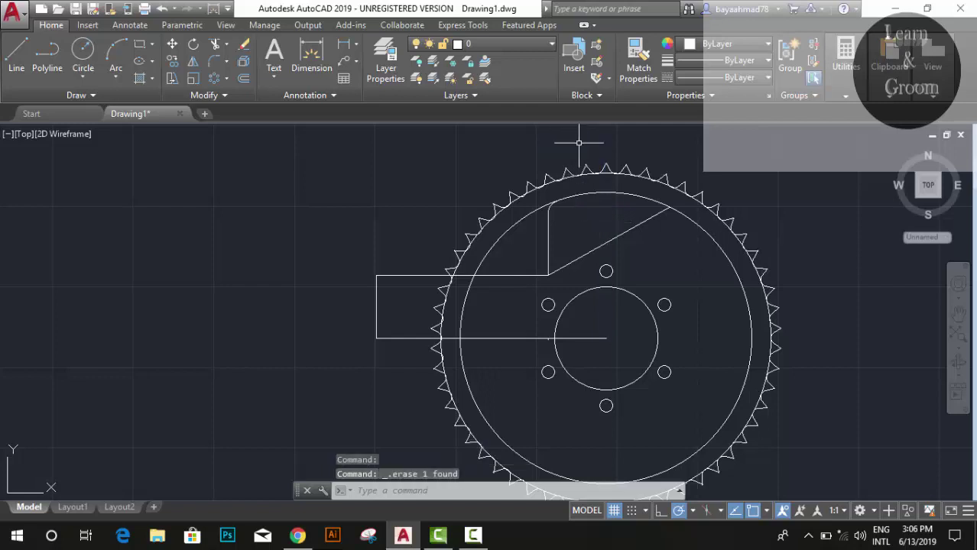
left_click(564, 266)
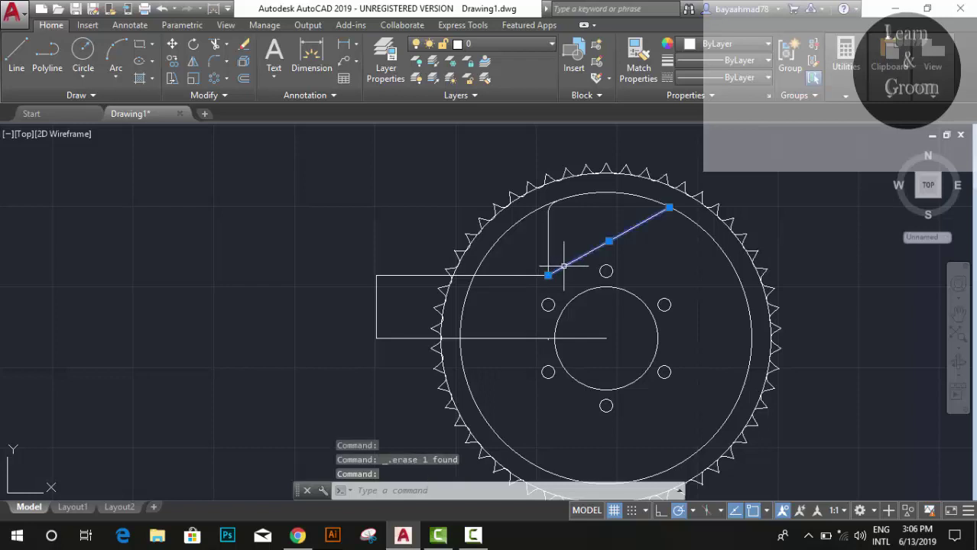
- Fillet the cutout's vertical edge and the diagonal at radius 9.5
left_click(214, 66)
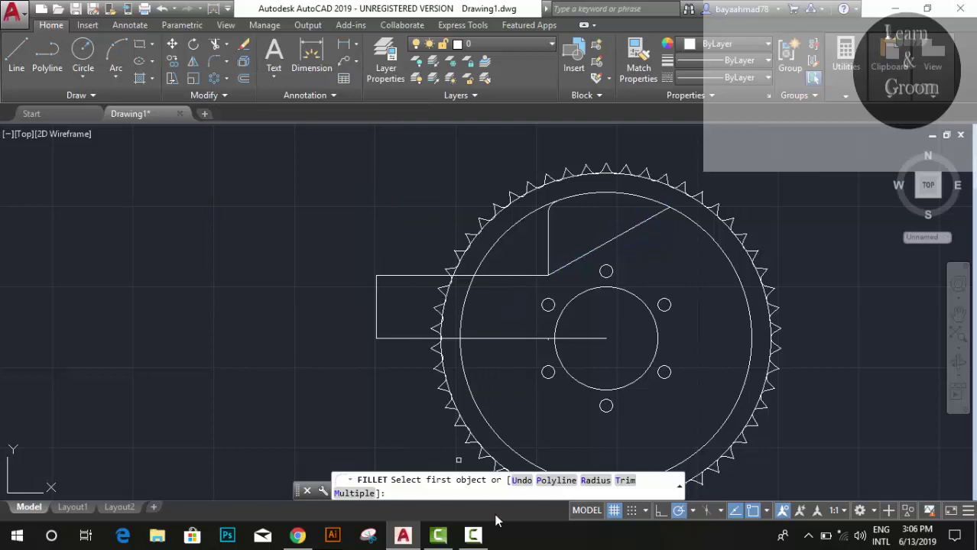
left_click(594, 480)
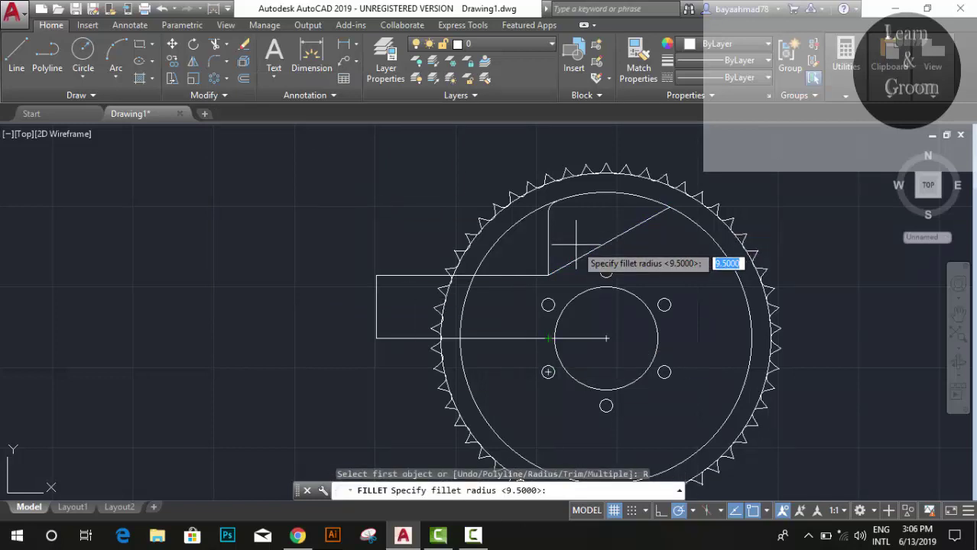
key("Return")
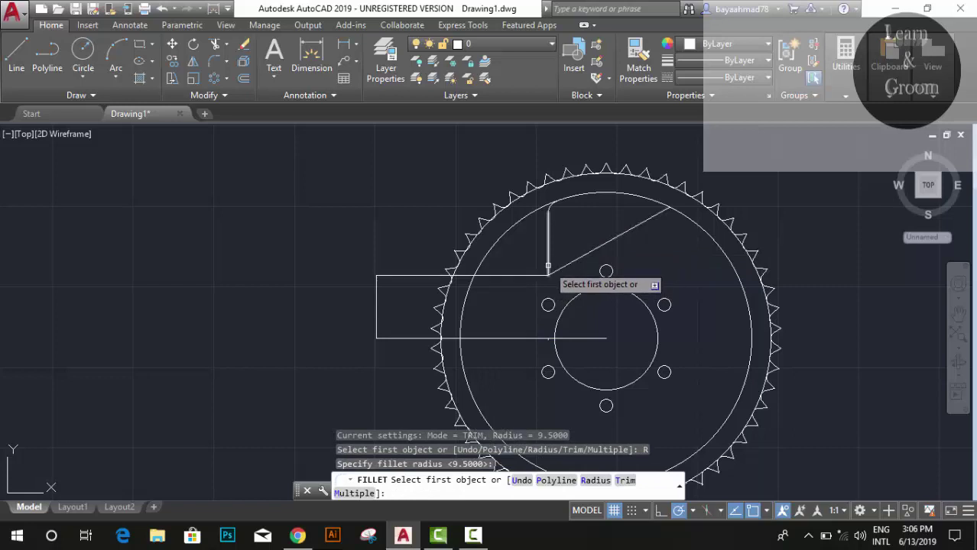
left_click(548, 267)
left_click(567, 263)
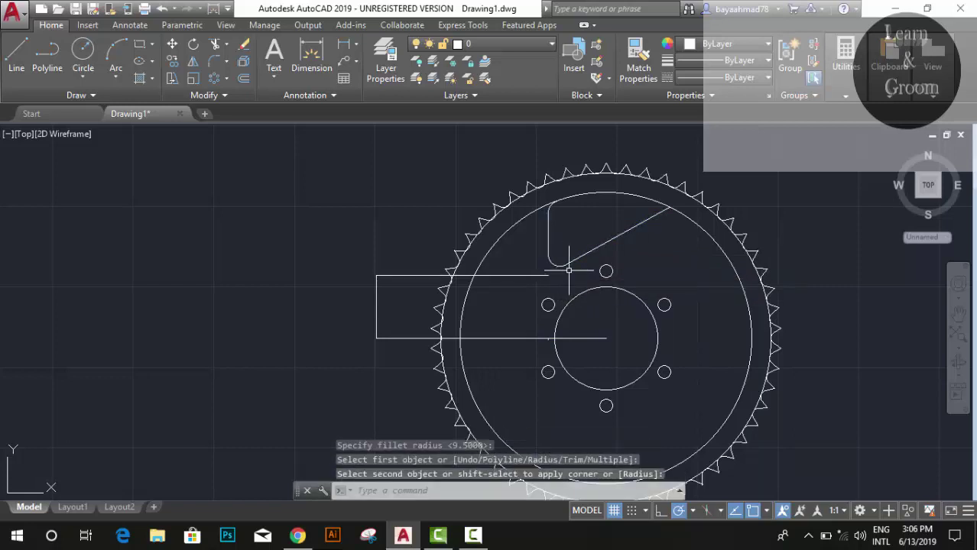
left_click(664, 203)
left_click(659, 204)
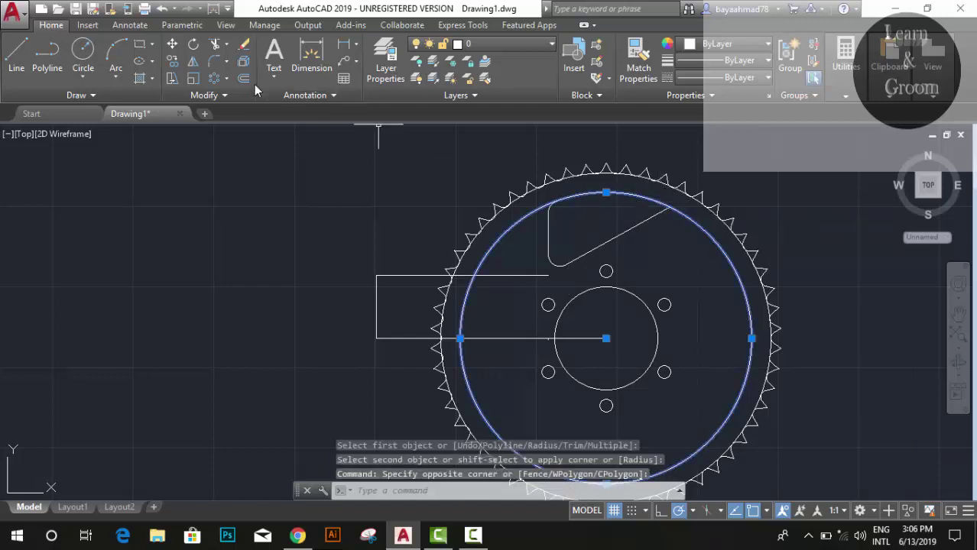
- Fillet the diagonal and the inner circle at radius 9.5
left_click(215, 61)
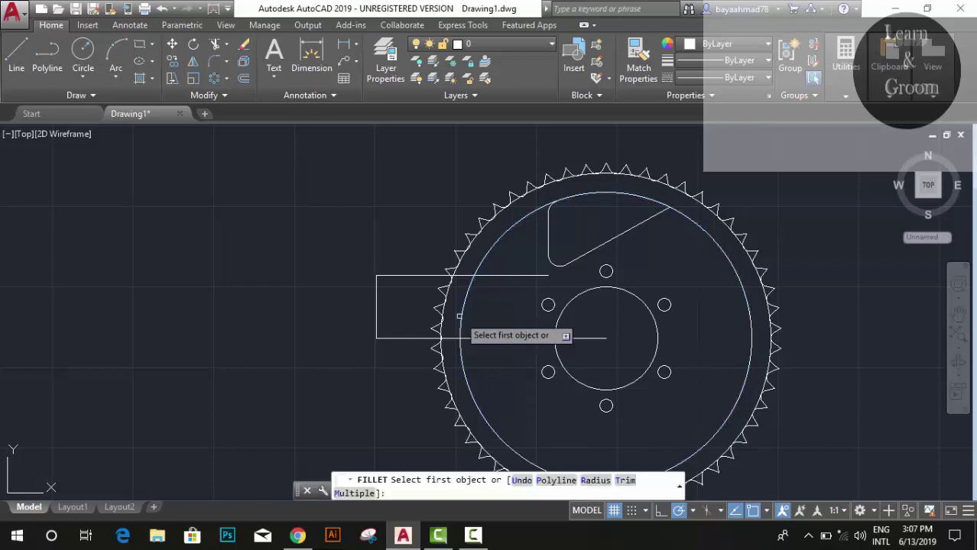
left_click(597, 481)
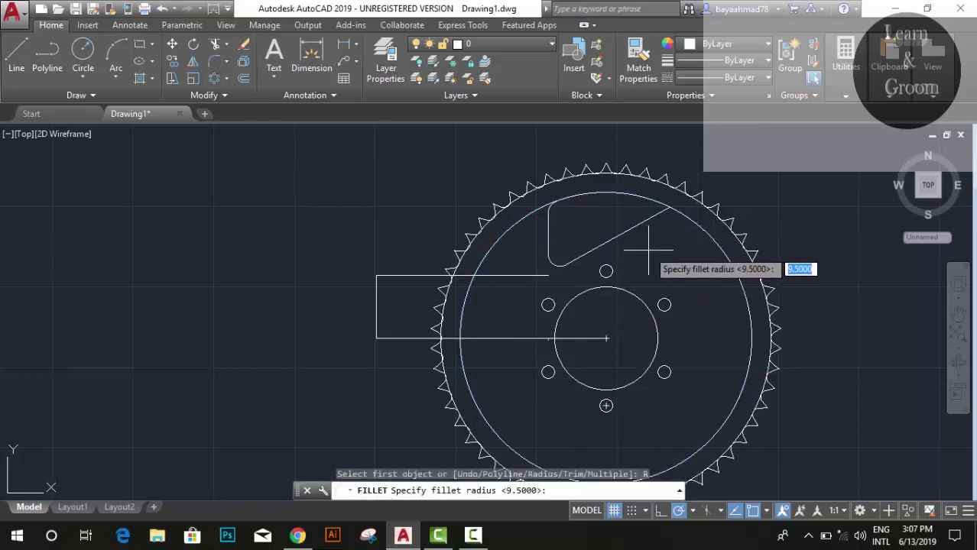
key("Return")
left_click(665, 205)
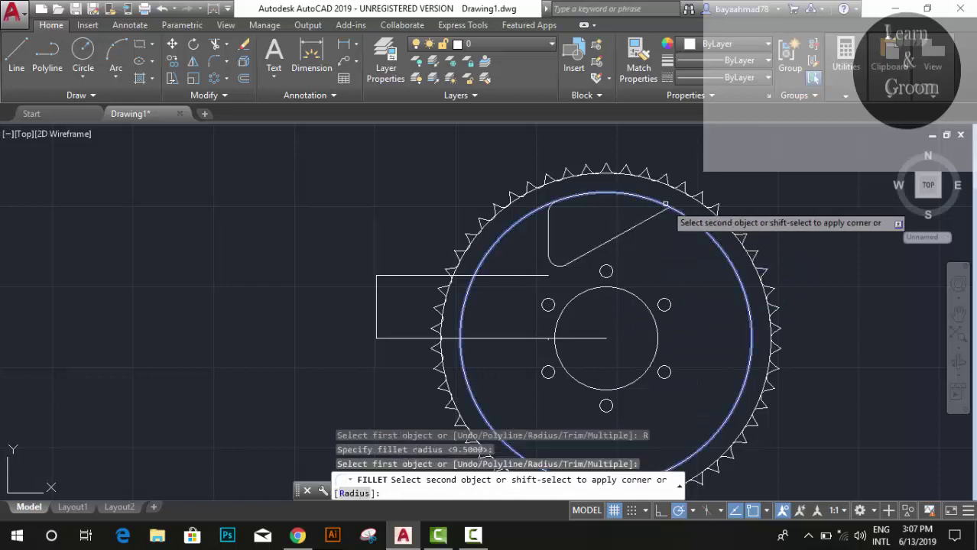
left_click(653, 217)
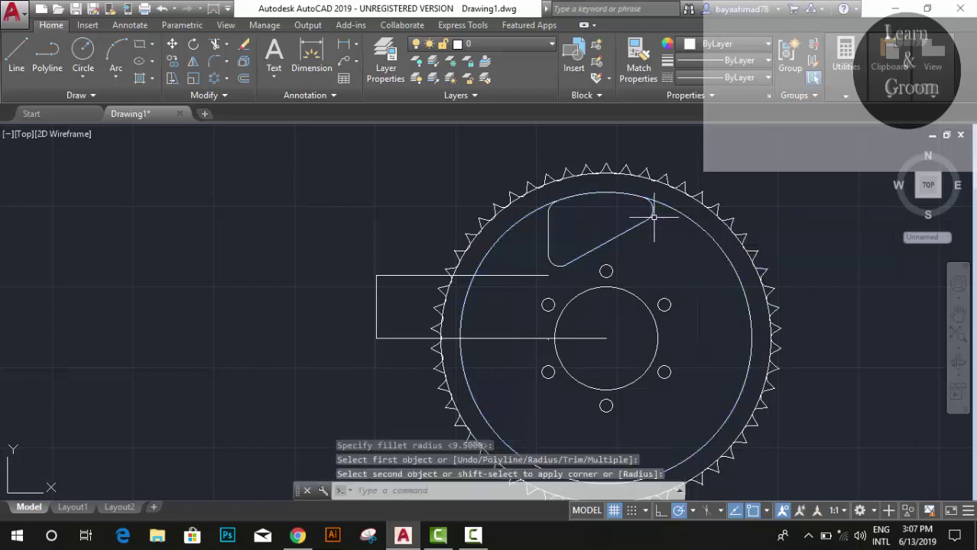
- Erase the left rectangle's leftover top, vertical and horizontal lines, restoring an accidentally deleted circle
left_click(666, 205)
key("Delete")
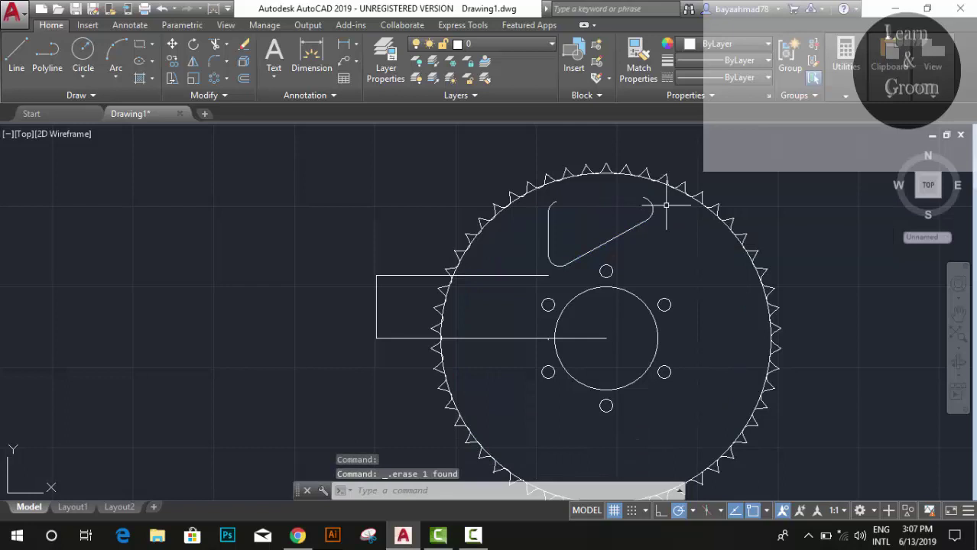
key("ctrl+z")
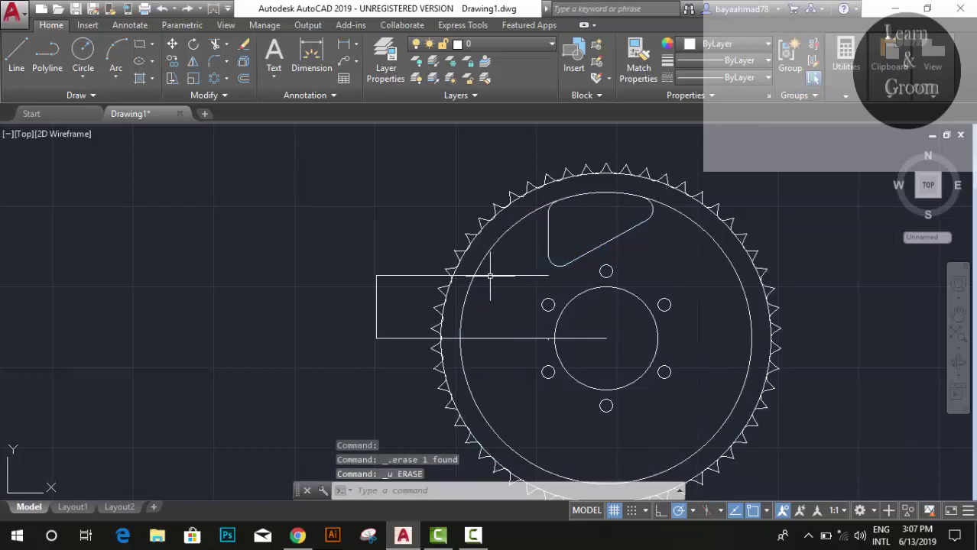
left_click(498, 275)
key("Delete")
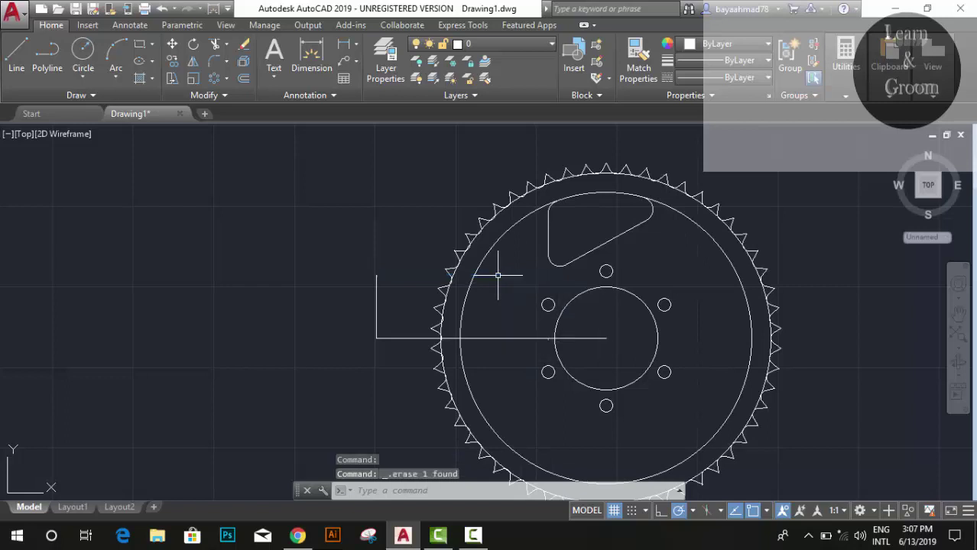
left_click(377, 314)
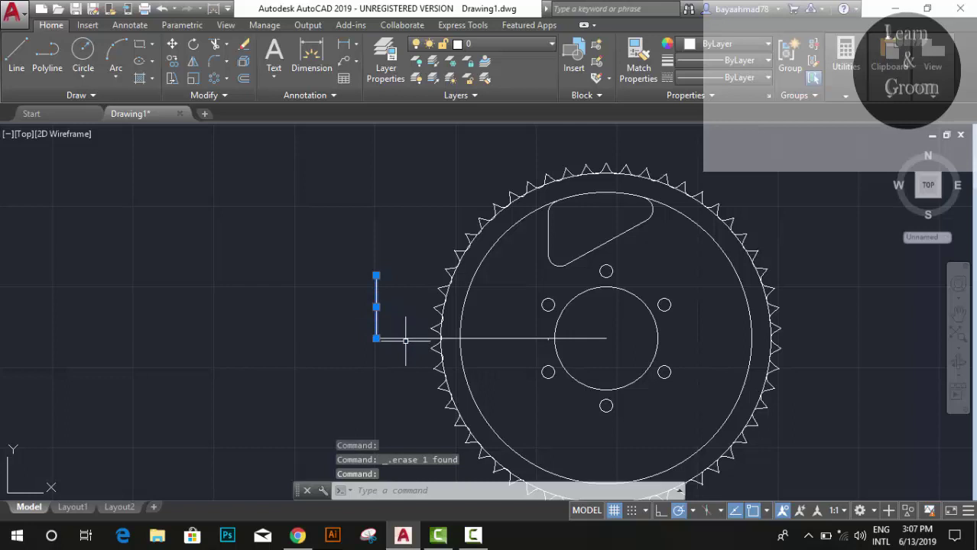
left_click(405, 341)
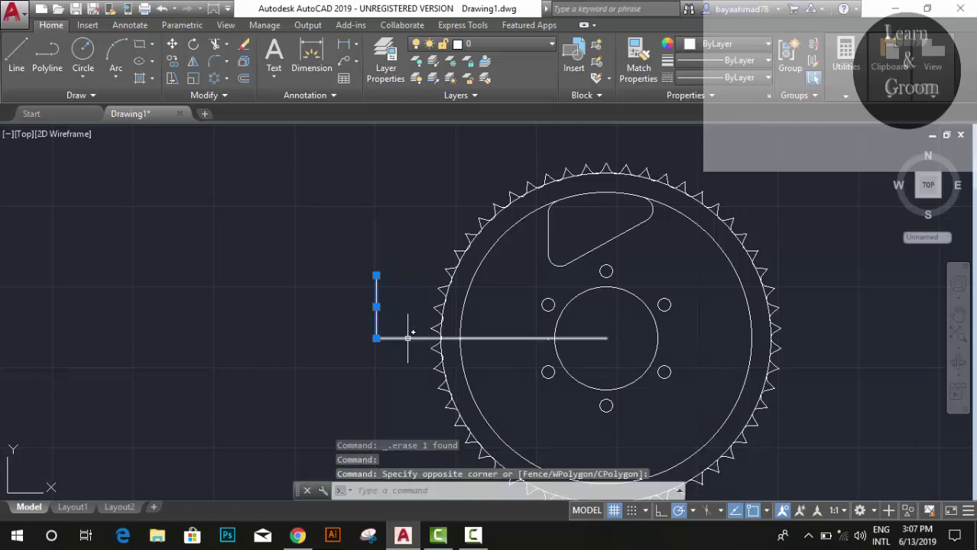
left_click(408, 339)
key("Delete")
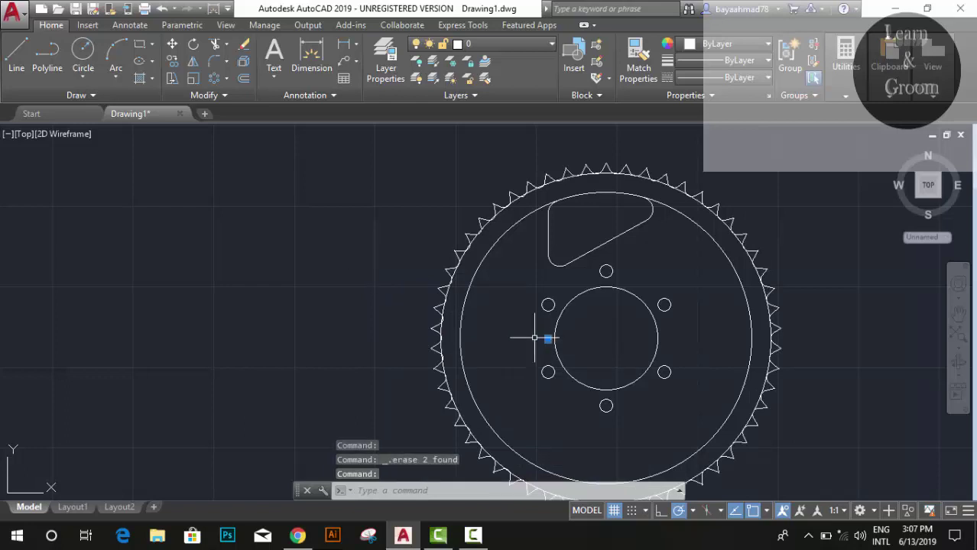
- Draw a three-segment outline from the cutout's left edge up past the rim, across, and back down
scroll(579, 202, "up", 4)
left_click(16, 54)
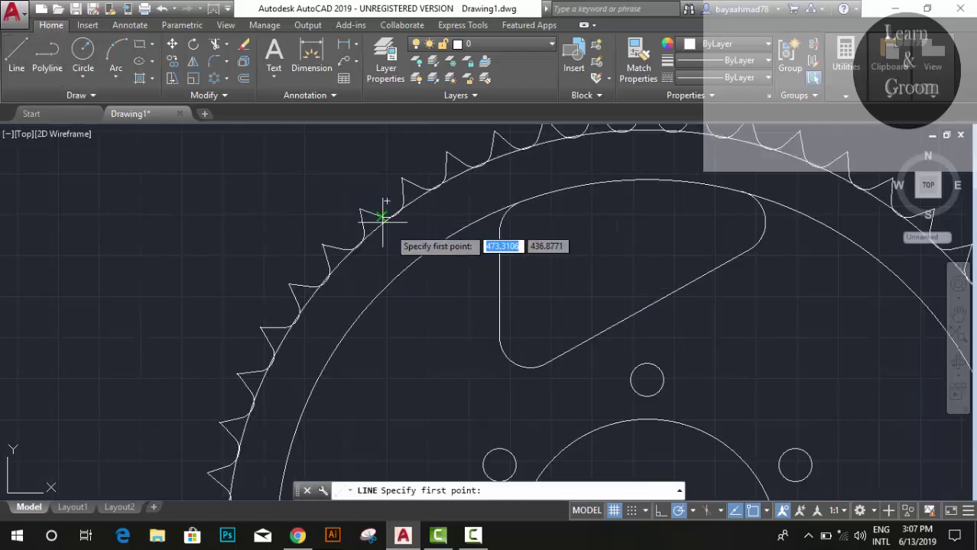
left_click(499, 276)
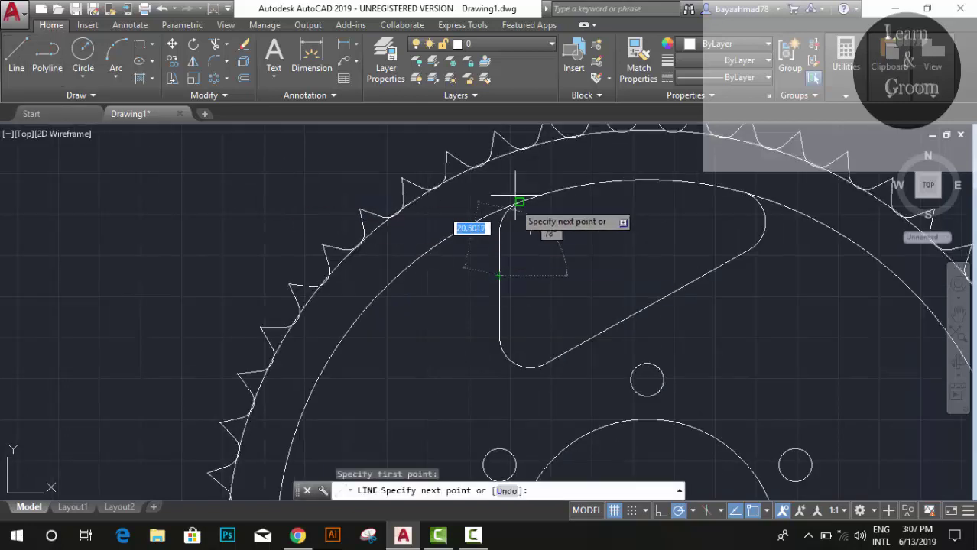
left_click(500, 157)
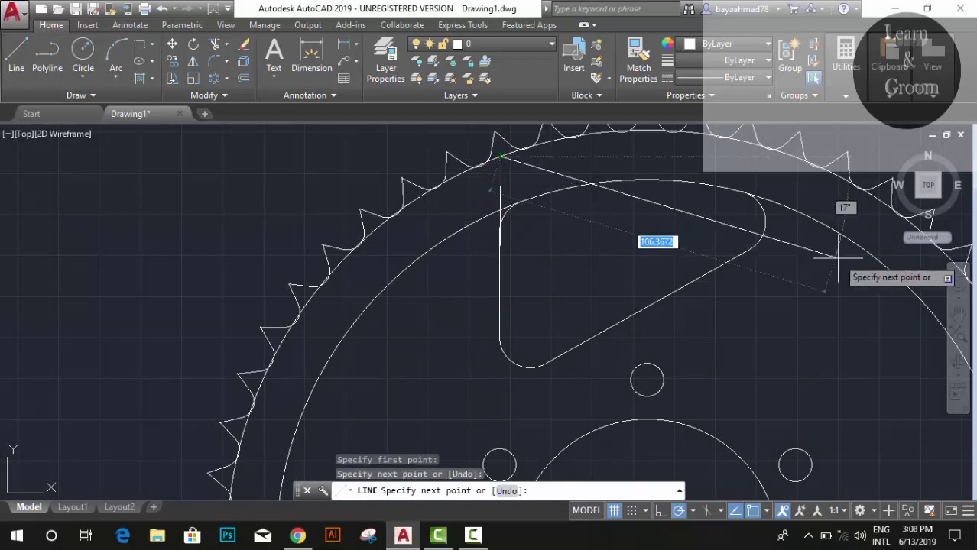
left_click(749, 157)
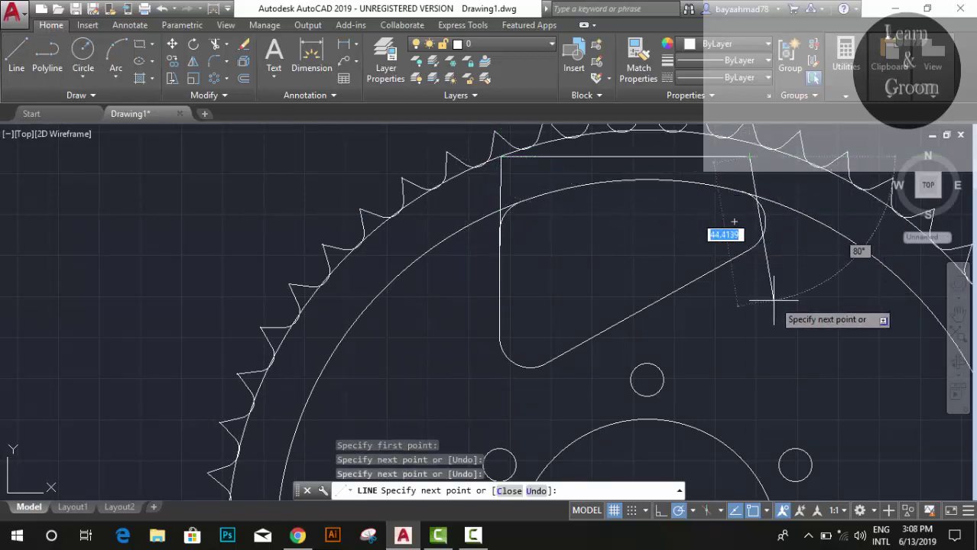
left_click(749, 338)
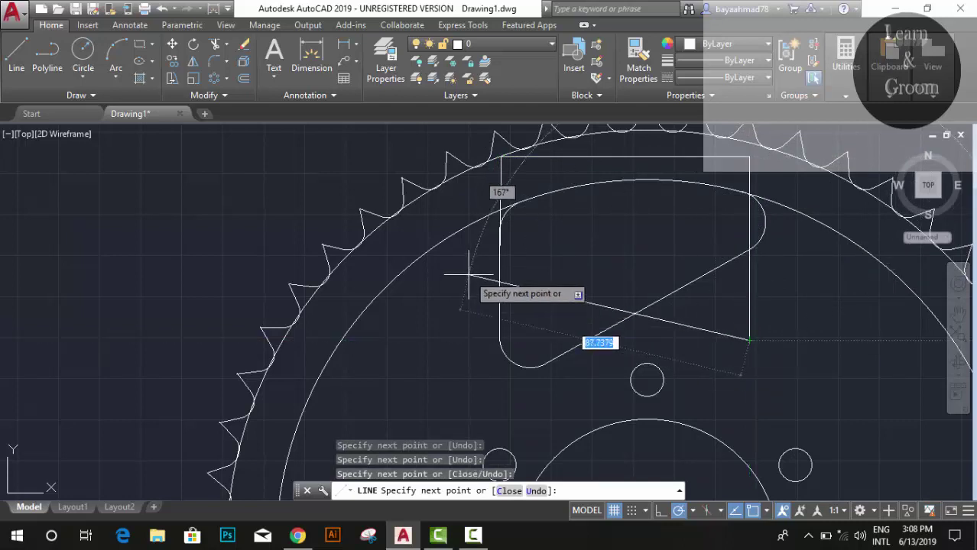
key("Escape")
scroll(470, 252, "down", 4)
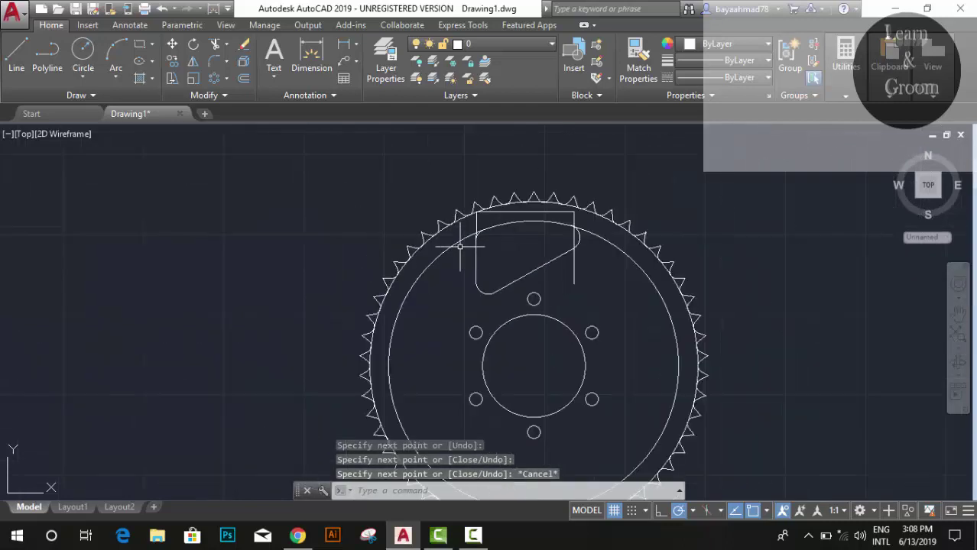
scroll(398, 210, "down", 2)
left_click(389, 185)
- Trim the thin inner circle so only its arc across the cutout remains
left_click(668, 440)
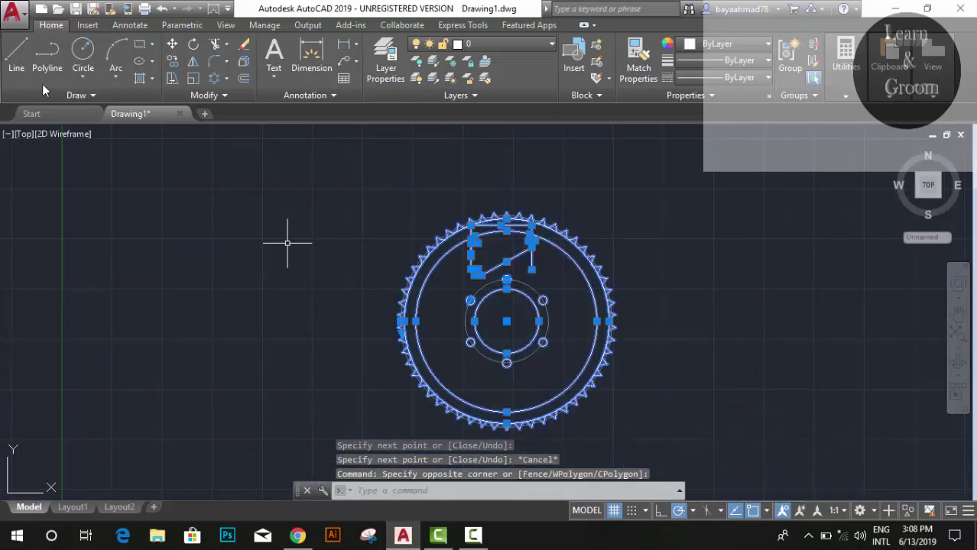
left_click(215, 44)
scroll(513, 235, "up", 2)
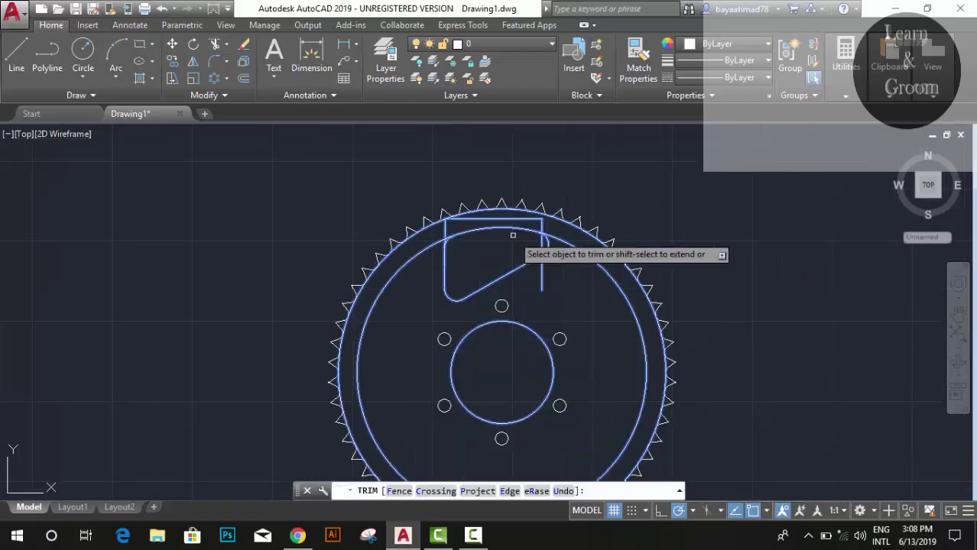
left_click(411, 259)
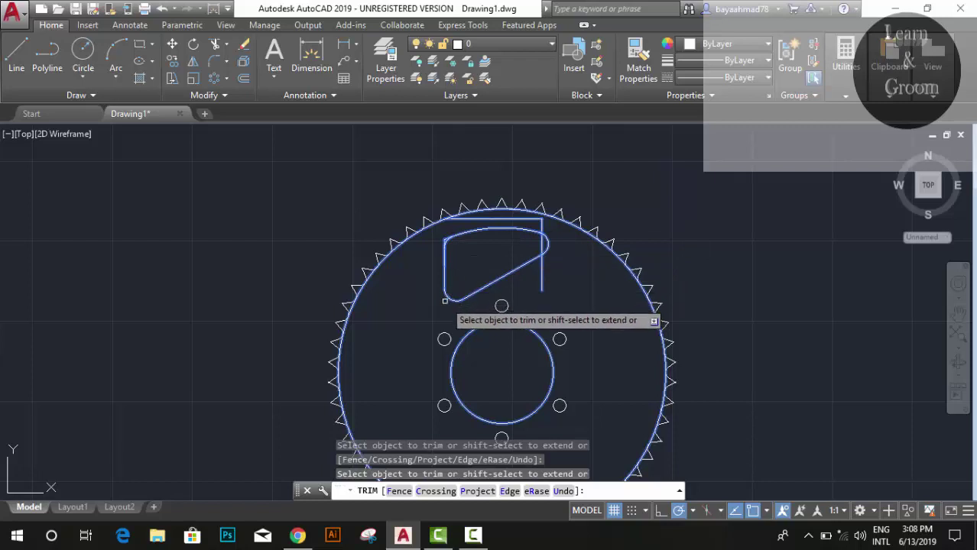
key("Escape")
- Delete the cutout's straight top line, keeping the vertical lines beside it
left_click(493, 219)
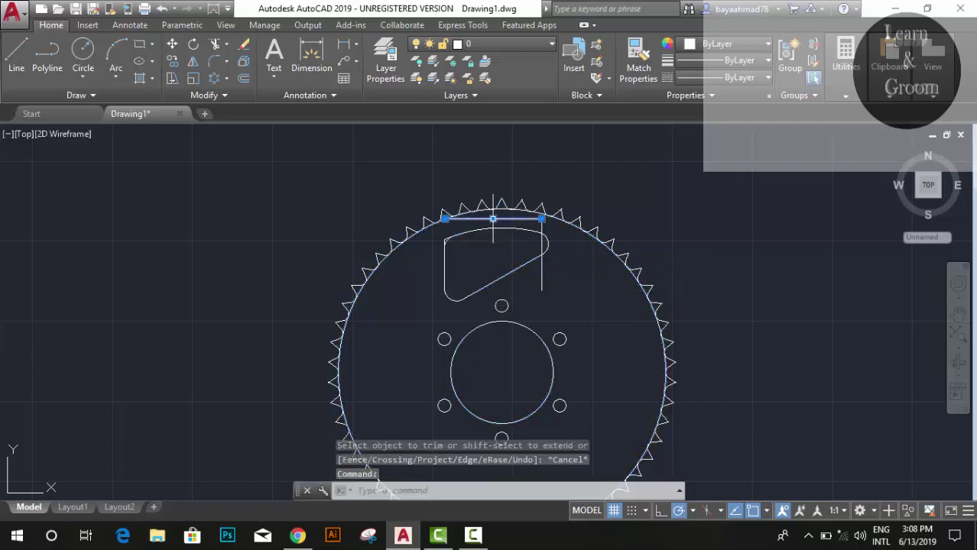
key("Delete")
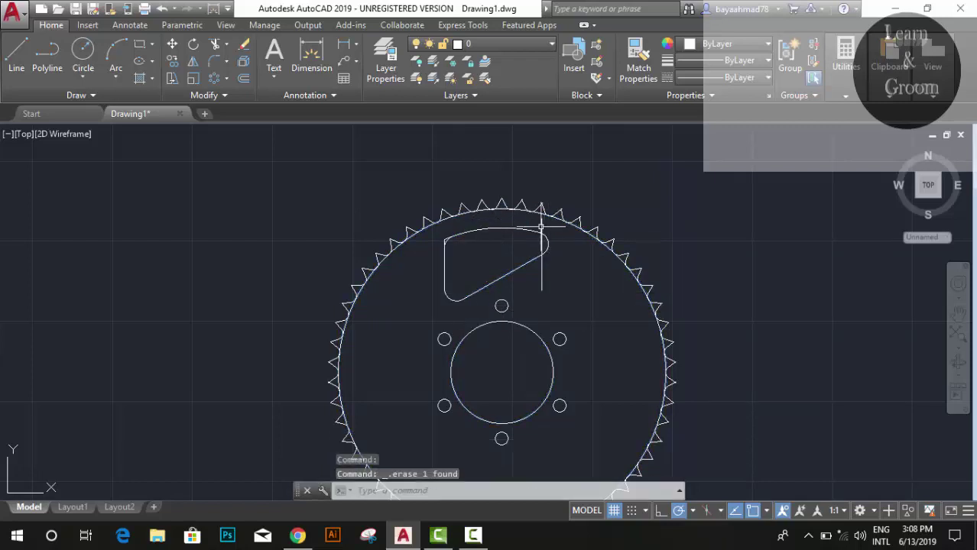
left_click(541, 222)
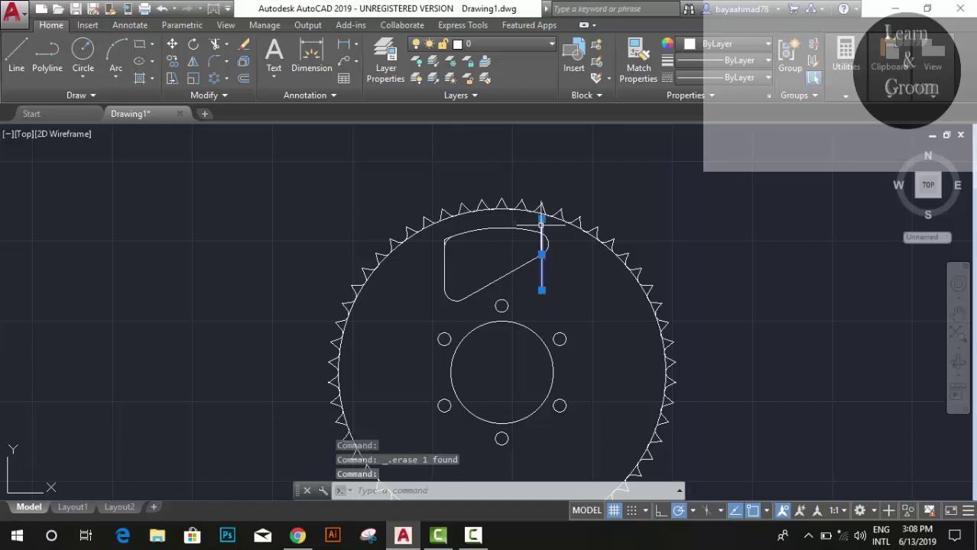
key("Escape")
- Erase the short leftover vertical stub at the cutout's top-left corner
scroll(461, 231, "up", 5)
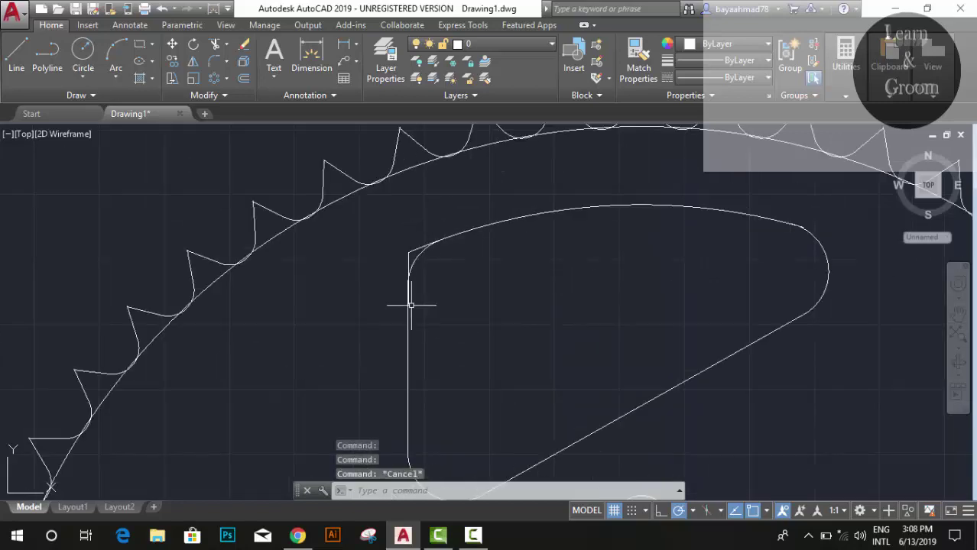
left_click(404, 303)
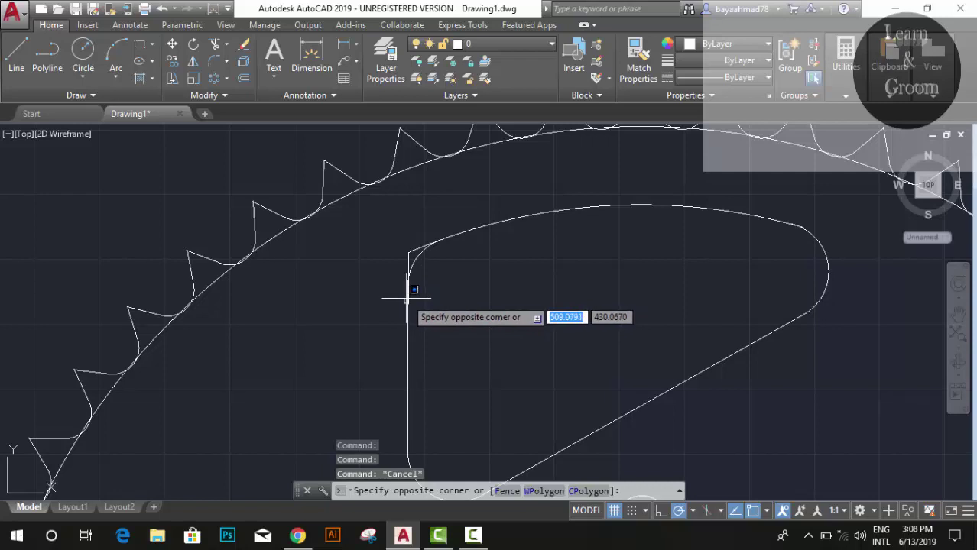
left_click(406, 298)
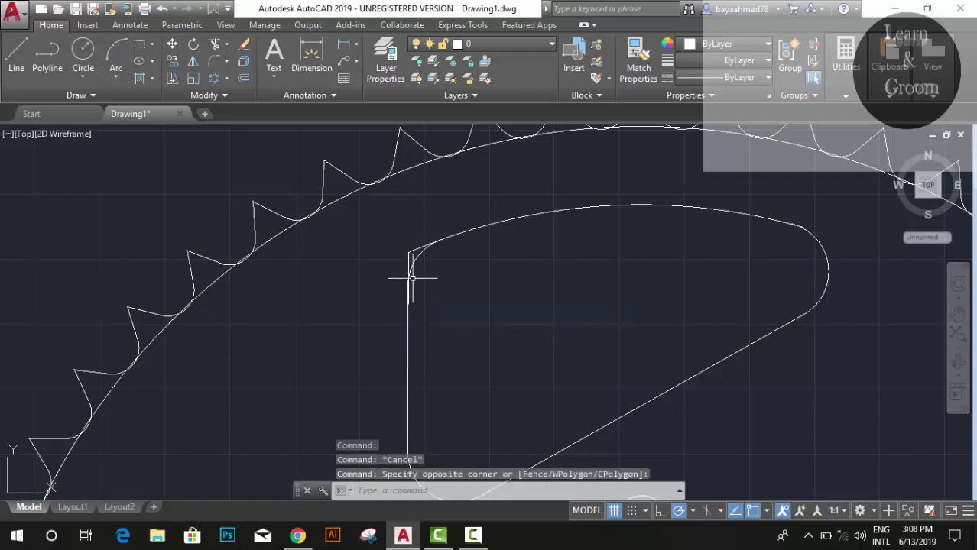
key("Delete")
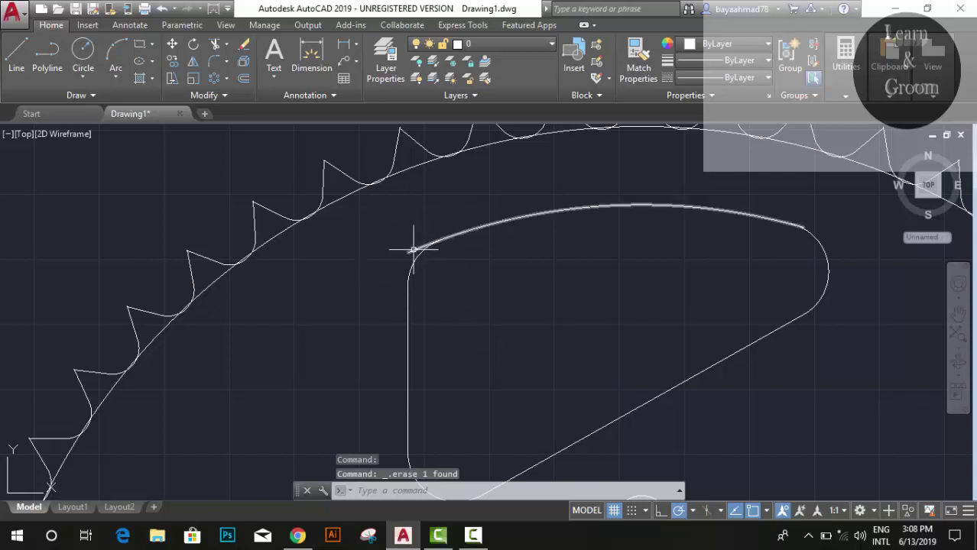
- Stretch the curved top edge's left endpoint toward the rounded corner
left_click(413, 250)
left_click(409, 253)
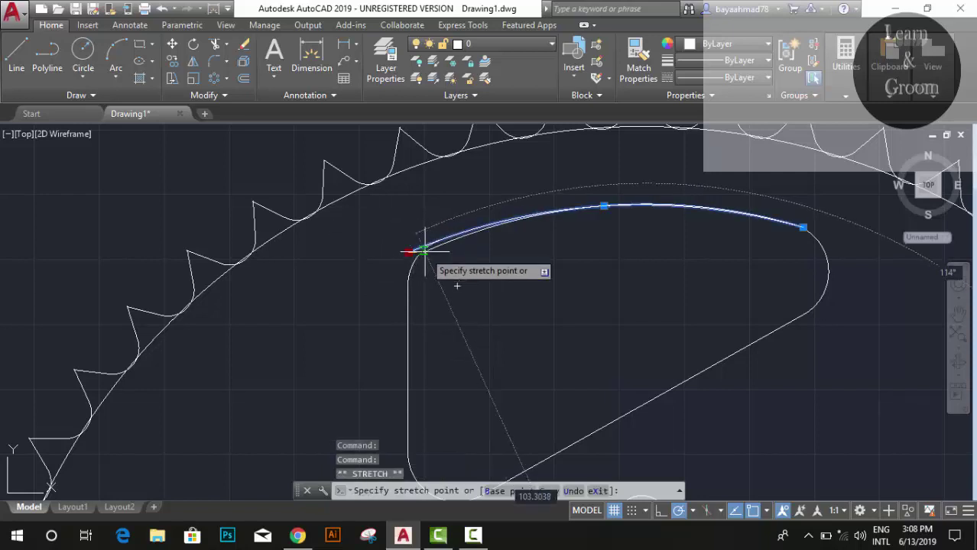
left_click(431, 243)
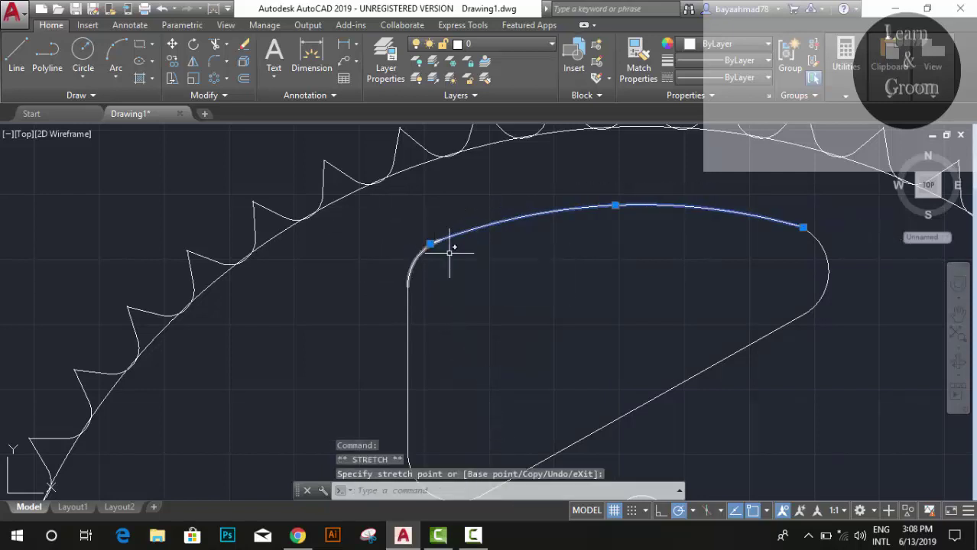
key("Escape")
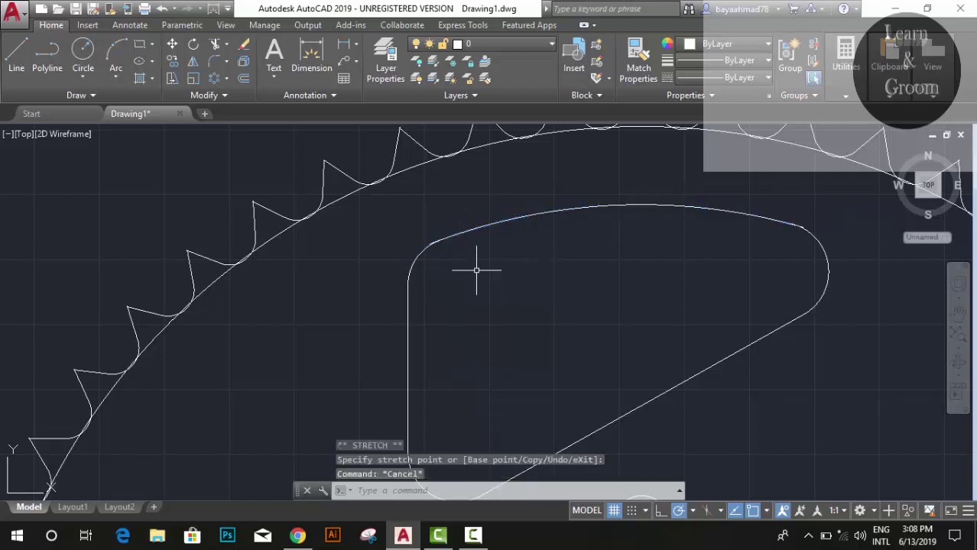
- Snap the top edge's endpoint exactly onto the rounded corner arc for a clean join
scroll(476, 270, "up", 3)
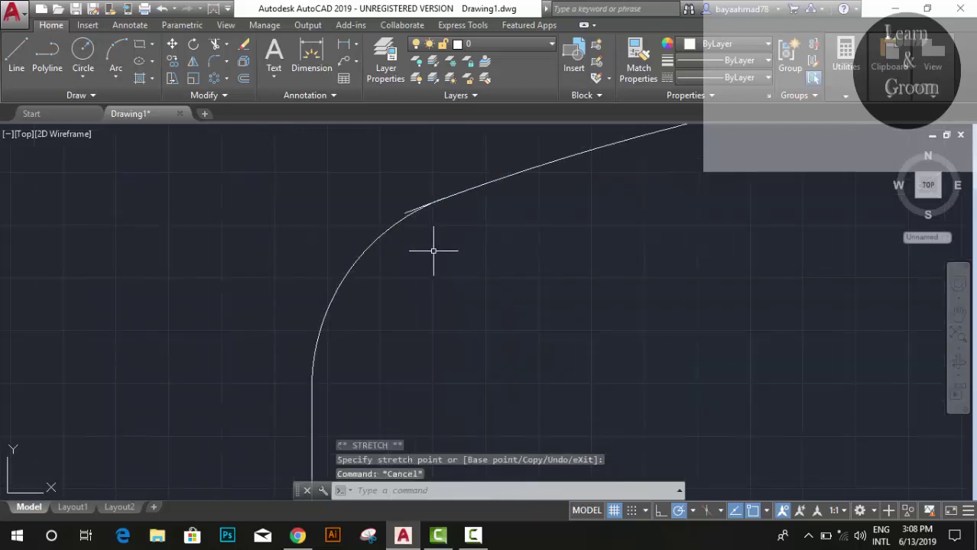
left_click(409, 212)
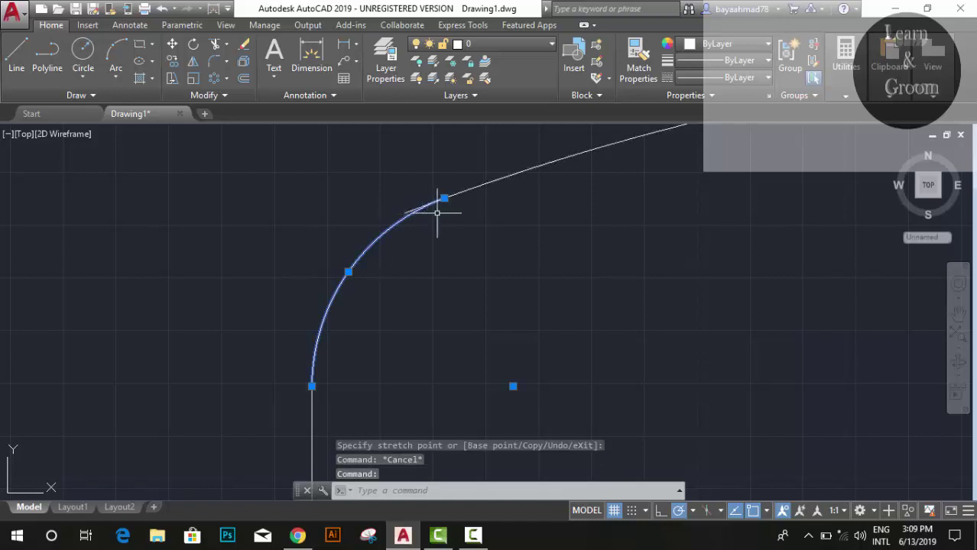
left_click(490, 186)
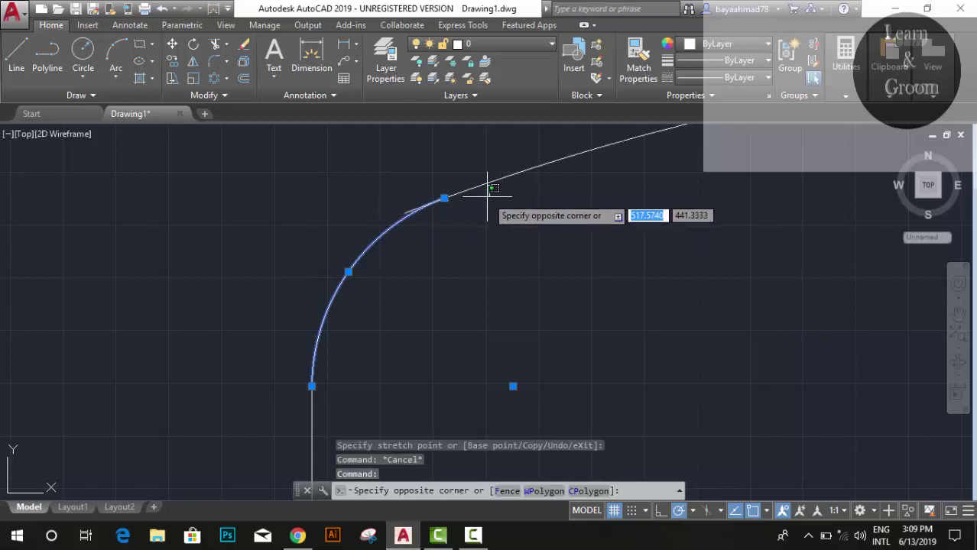
key("Escape")
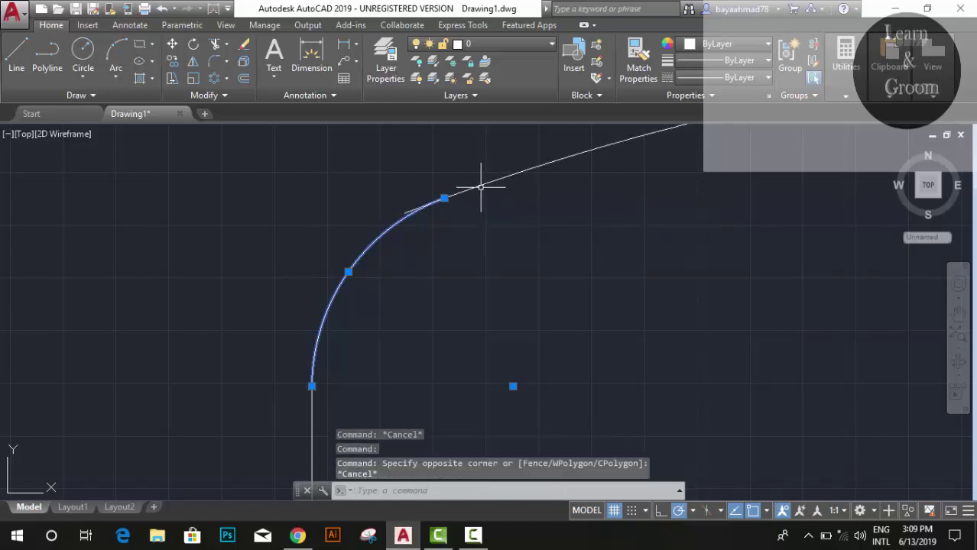
key("Escape")
left_click(489, 182)
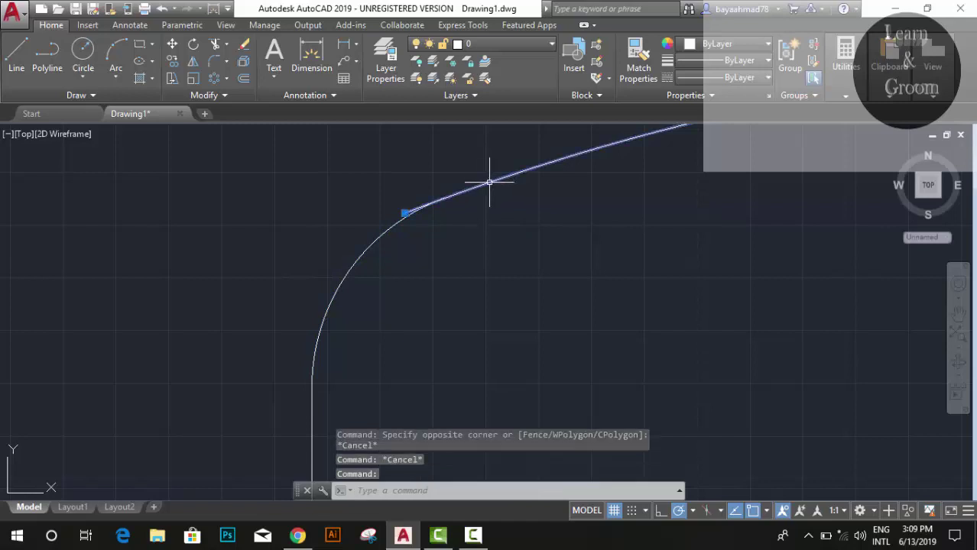
left_click(406, 213)
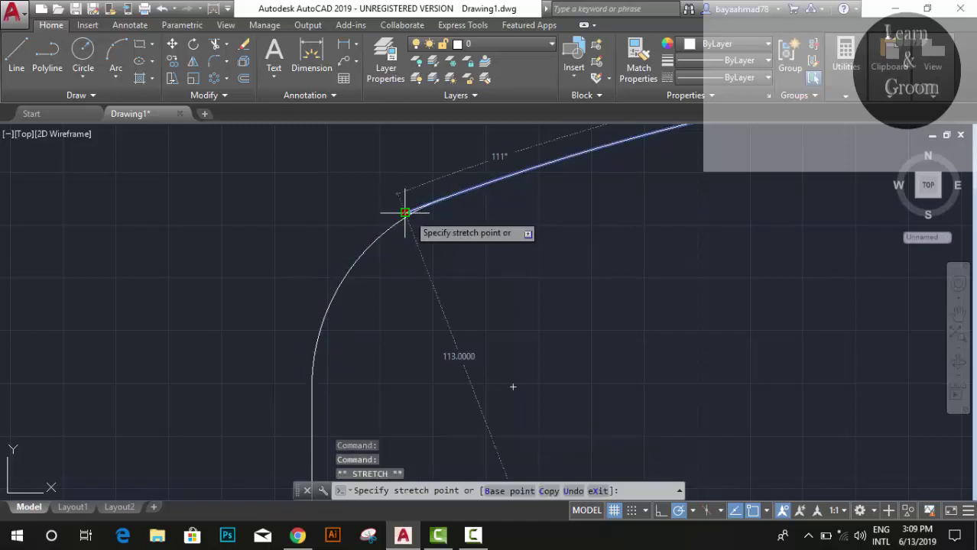
left_click(431, 204)
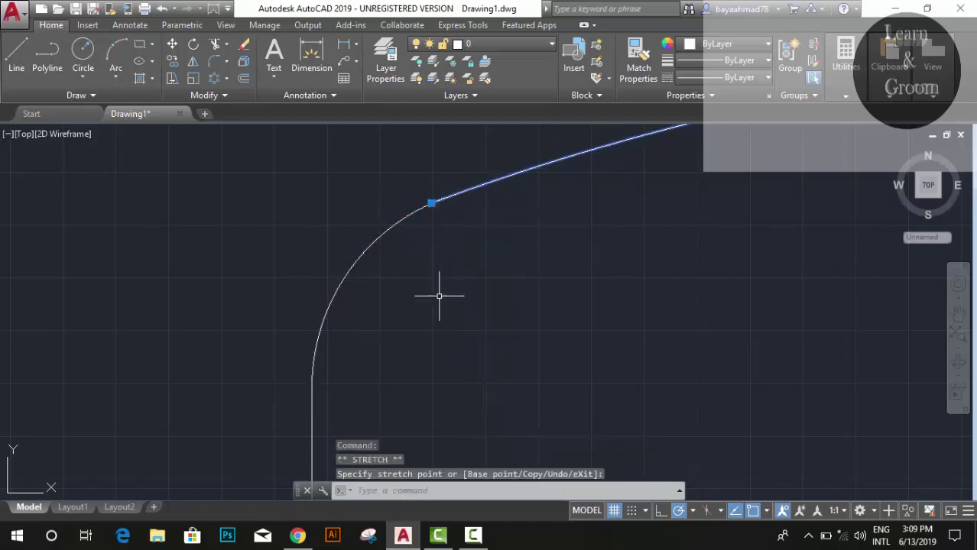
key("Escape")
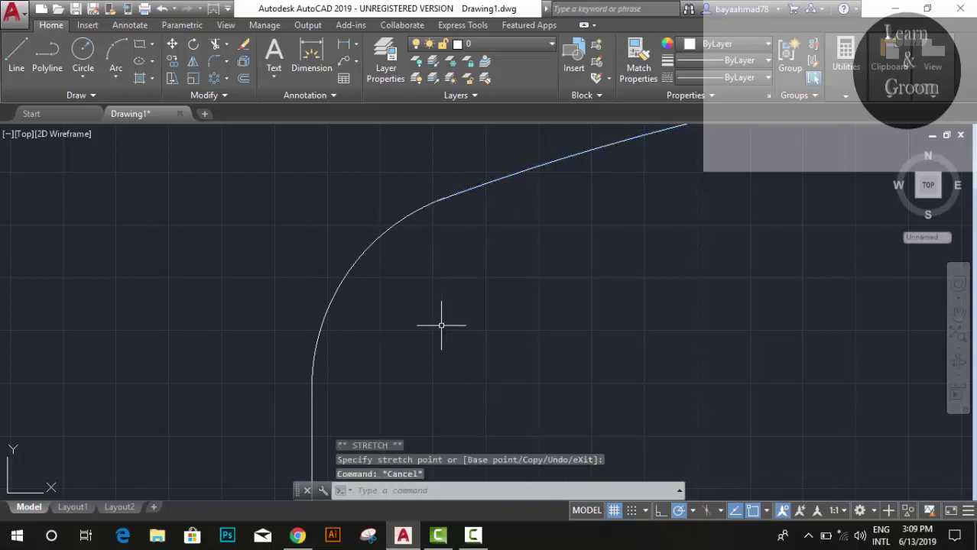
scroll(441, 325, "down", 3)
scroll(447, 322, "down", 3)
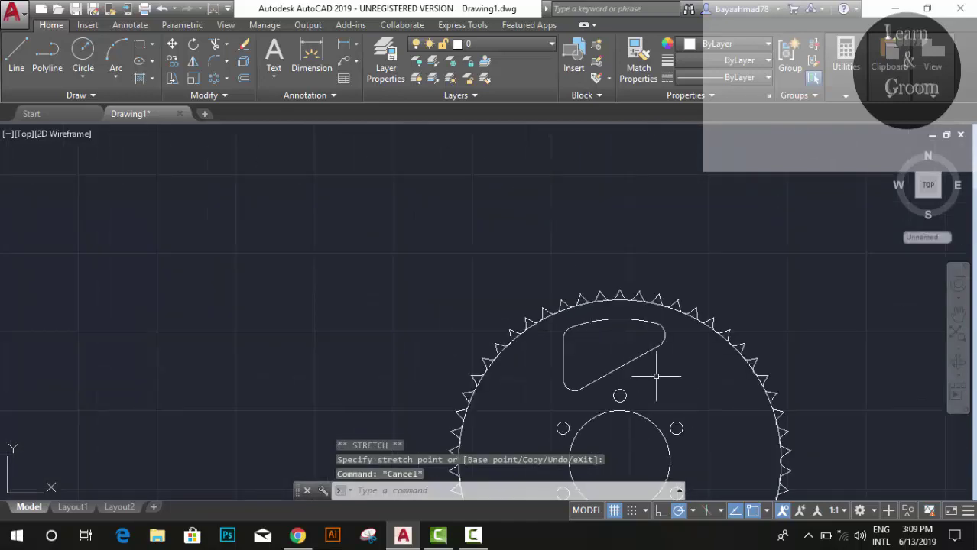
- Join the cutout's edges and corner arcs into one outline with J (JOIN)
left_click(638, 357)
left_click(655, 331)
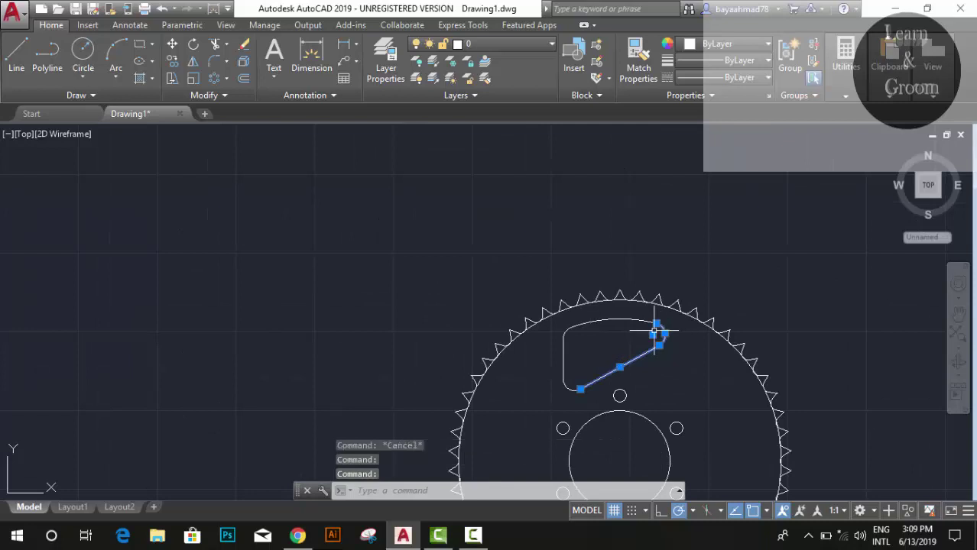
left_click(597, 321)
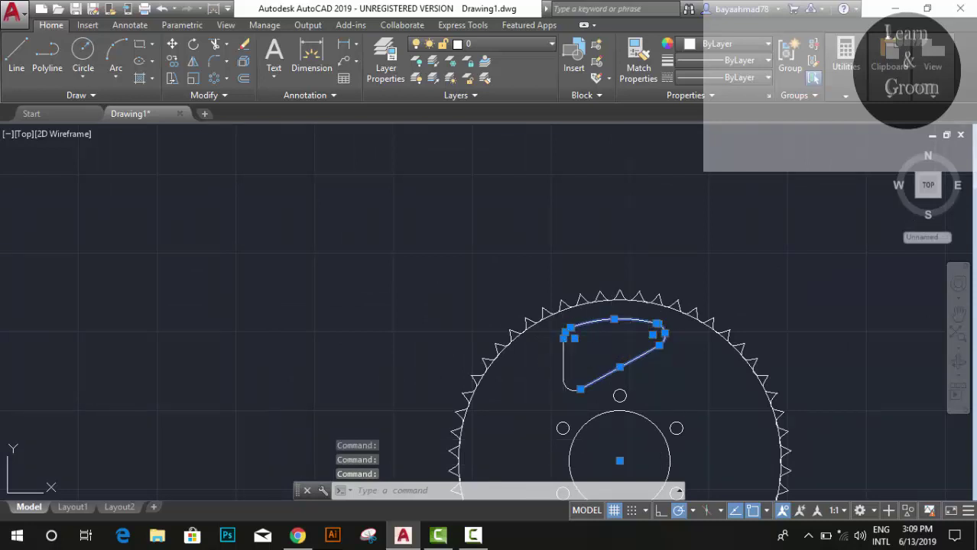
left_click(563, 359)
left_click(568, 389)
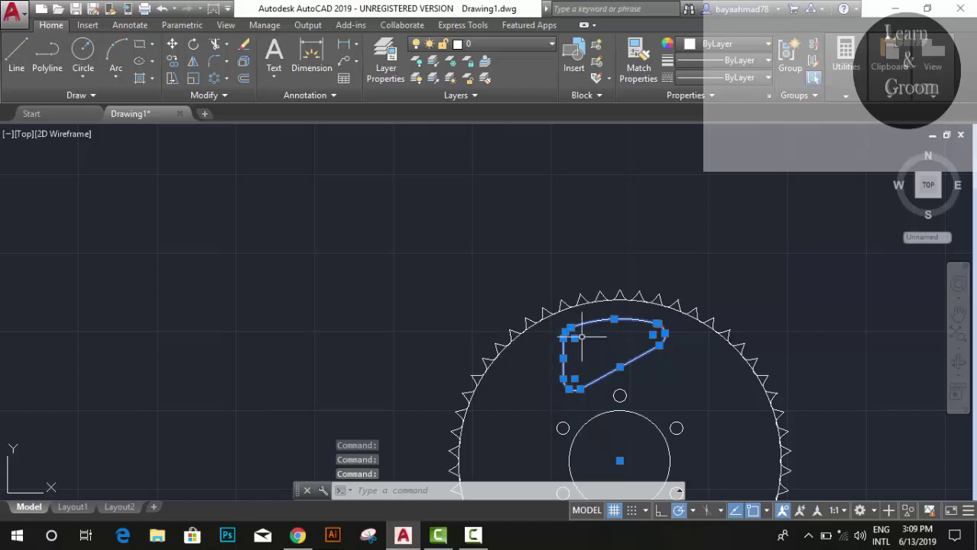
type("J")
key("Return")
left_click(558, 324)
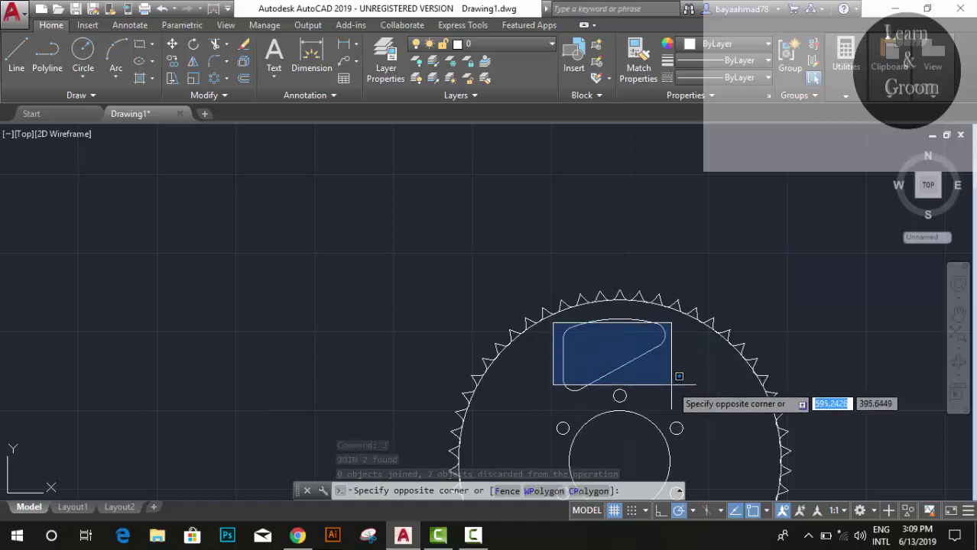
- Polar-array the cutout into six evenly spaced copies around the sprocket centre
left_click(676, 404)
left_click(561, 319)
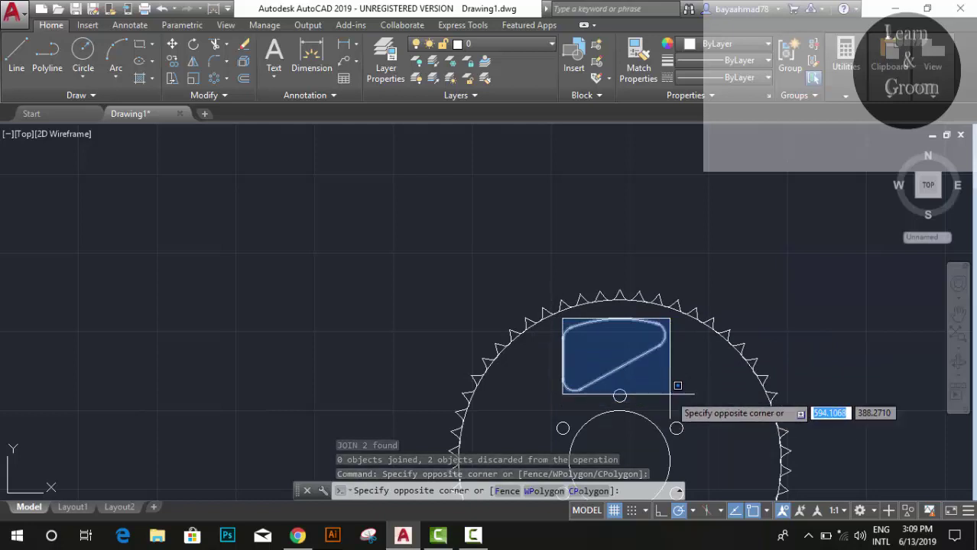
left_click(677, 386)
left_click(213, 79)
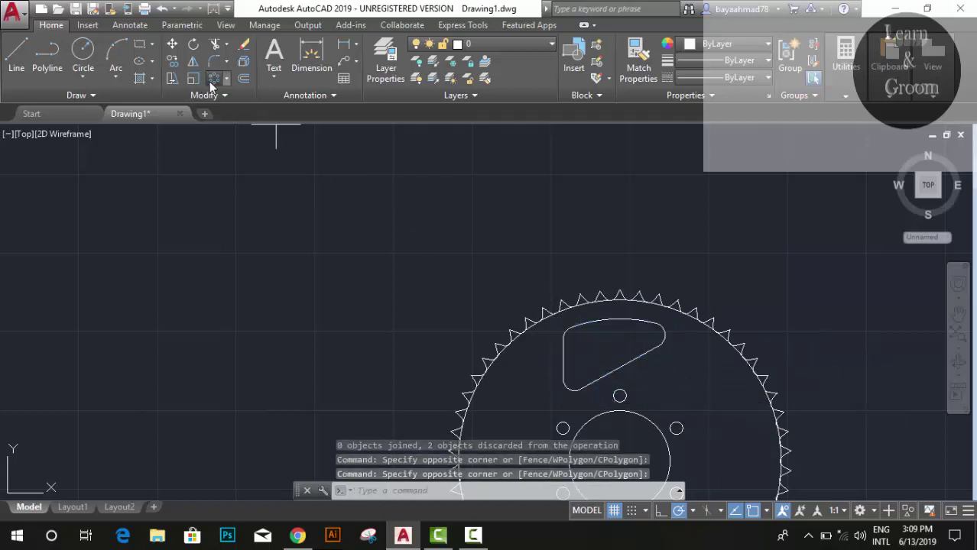
left_click(624, 441)
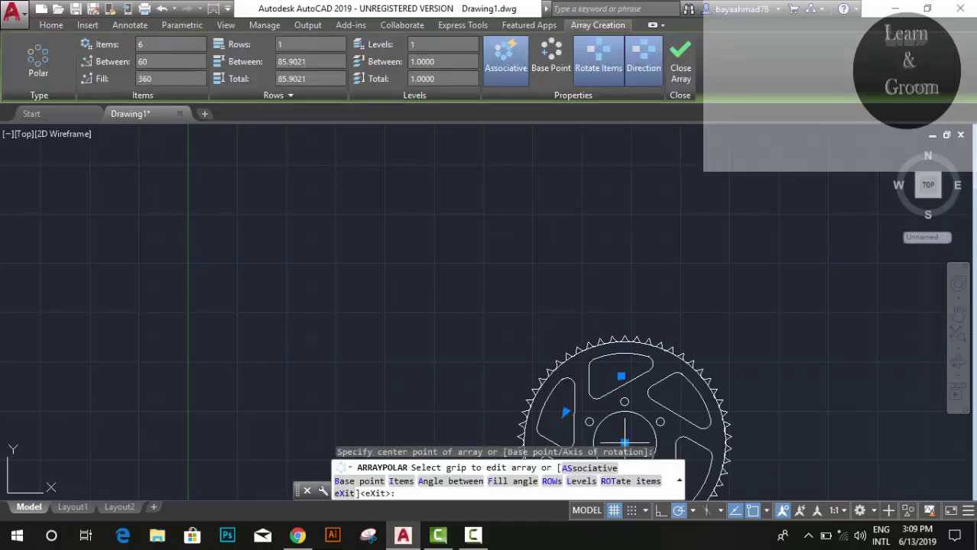
key("Escape")
scroll(508, 301, "down", 2)
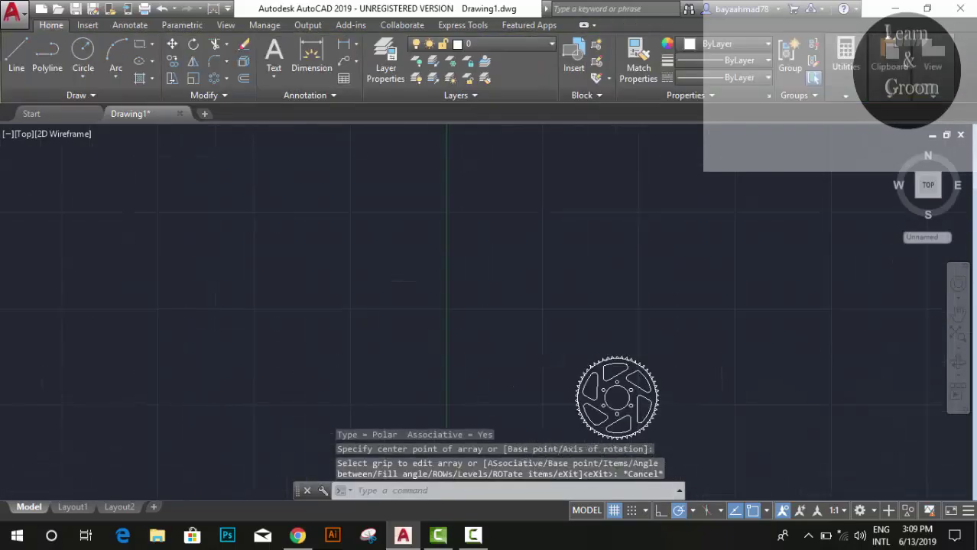
scroll(710, 446, "down", 2)
scroll(654, 443, "up", 5)
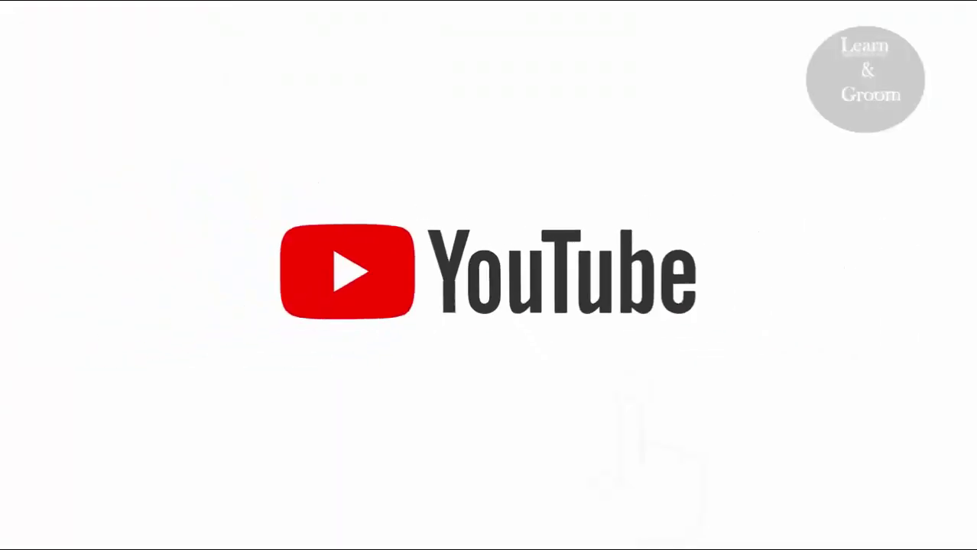